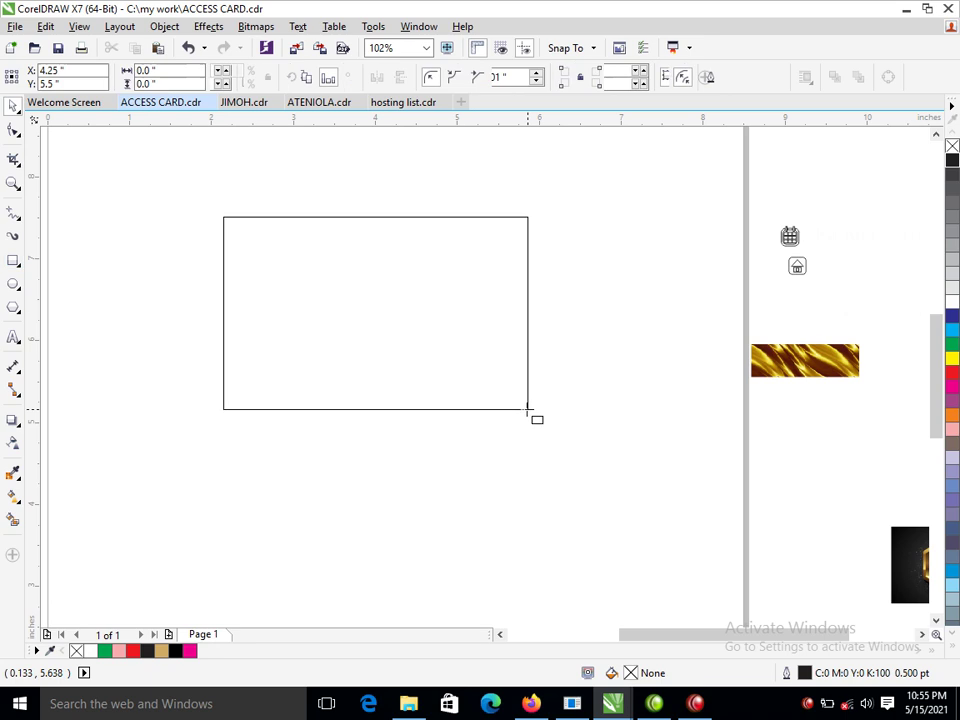
- Resize the newly drawn rectangle to 3.5 inches wide by 2 inches high
click(13, 106)
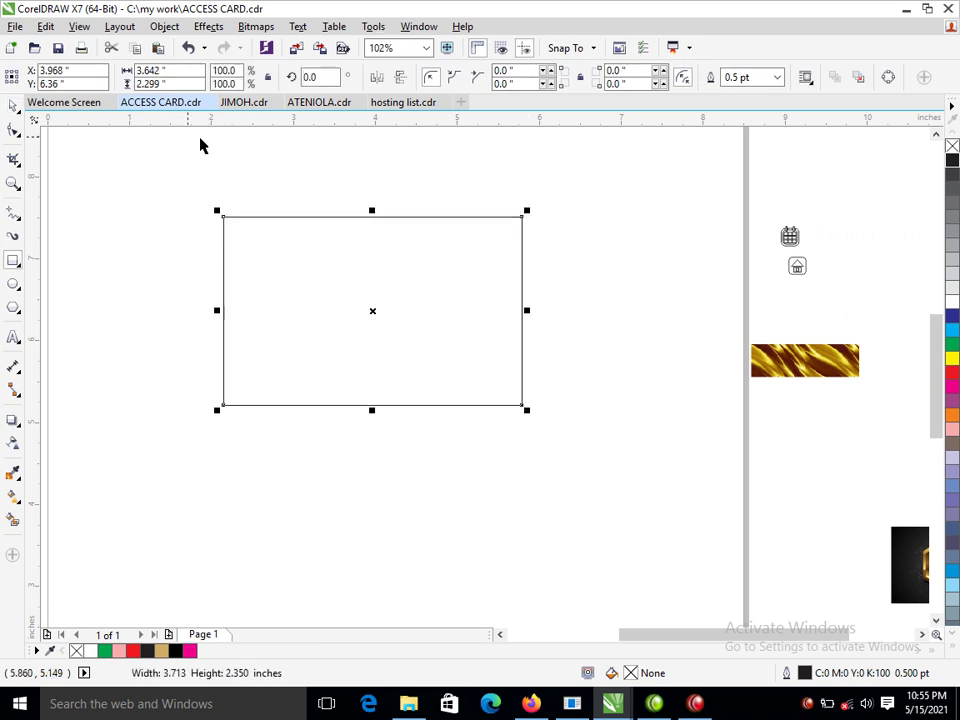
drag(172, 69, 91, 60)
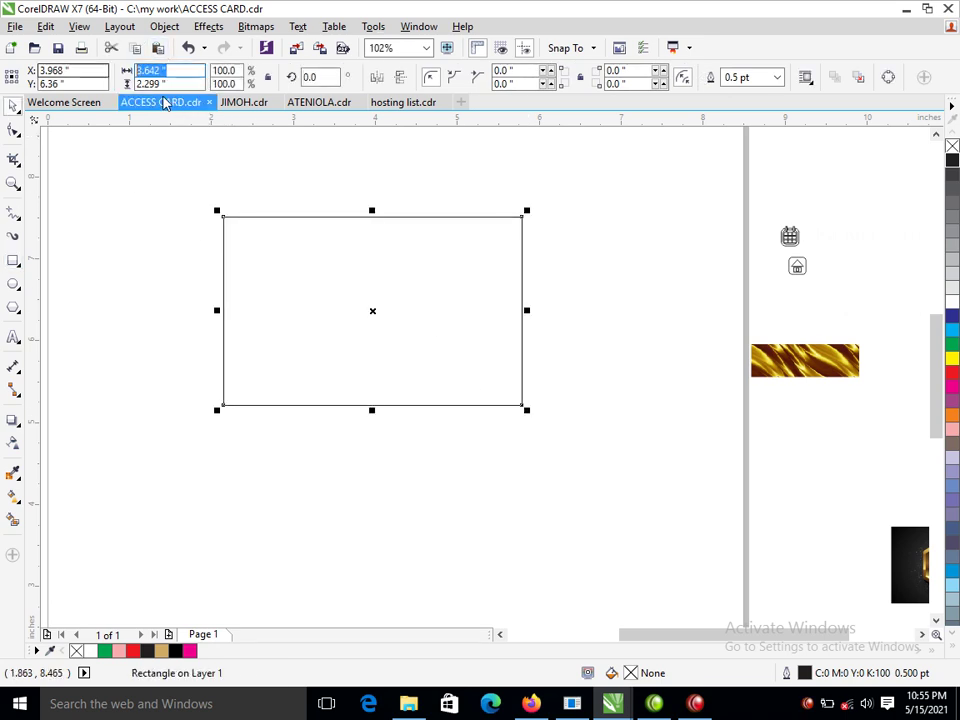
text(3)
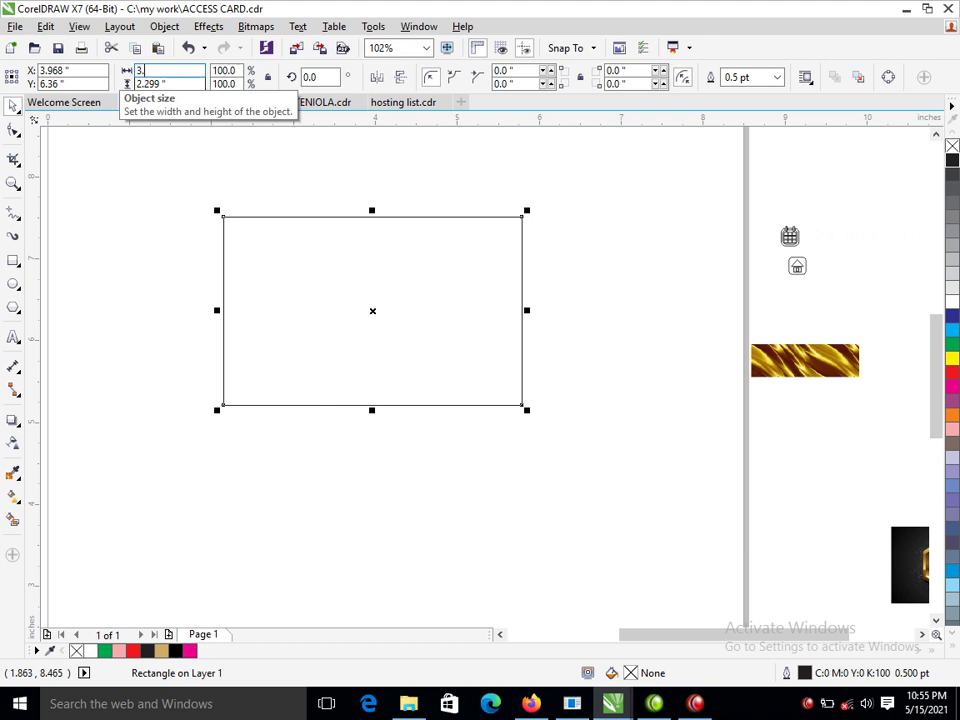
text(.5)
key(Tab)
text(2)
key(Return)
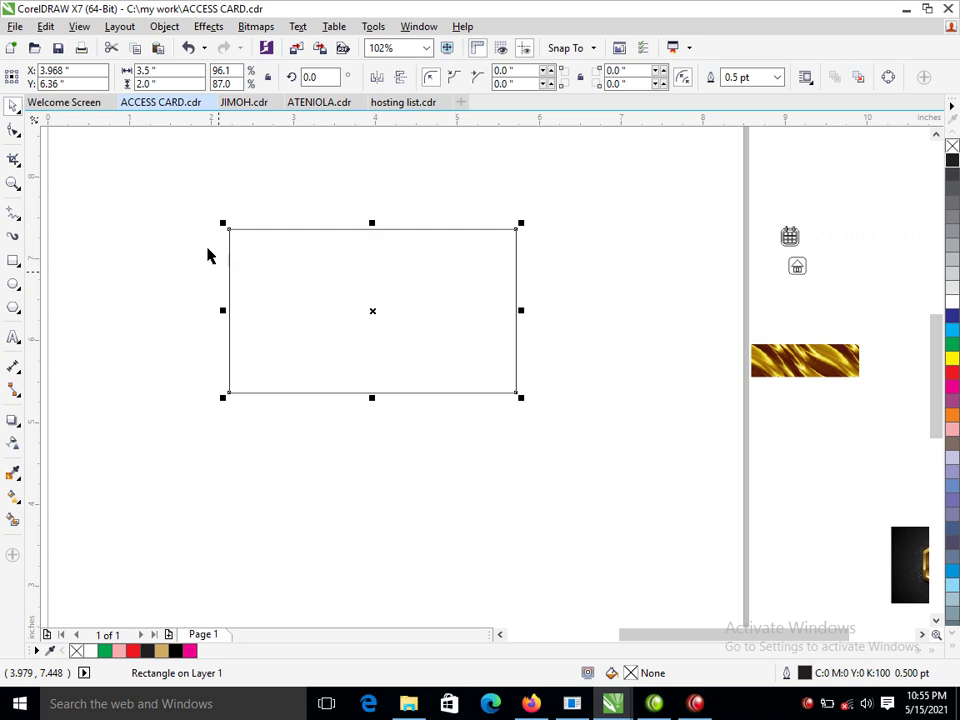
- Add the couple's names in capitals, joined by an ampersand, as 24 pt artistic text in the card rectangle's lower half
drag(179, 186, 378, 347)
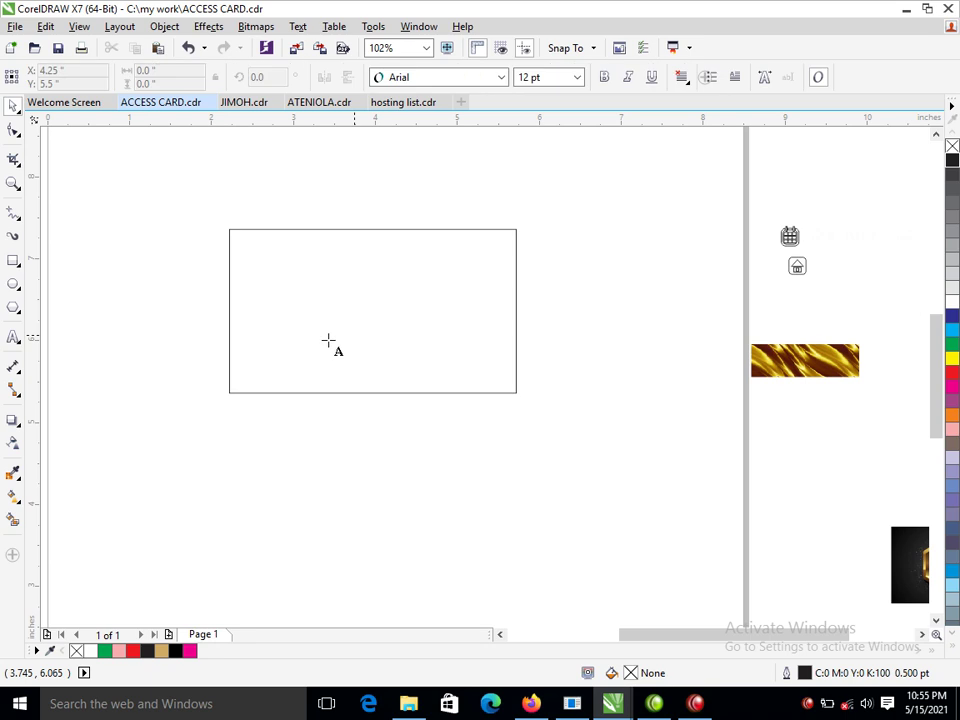
click(328, 338)
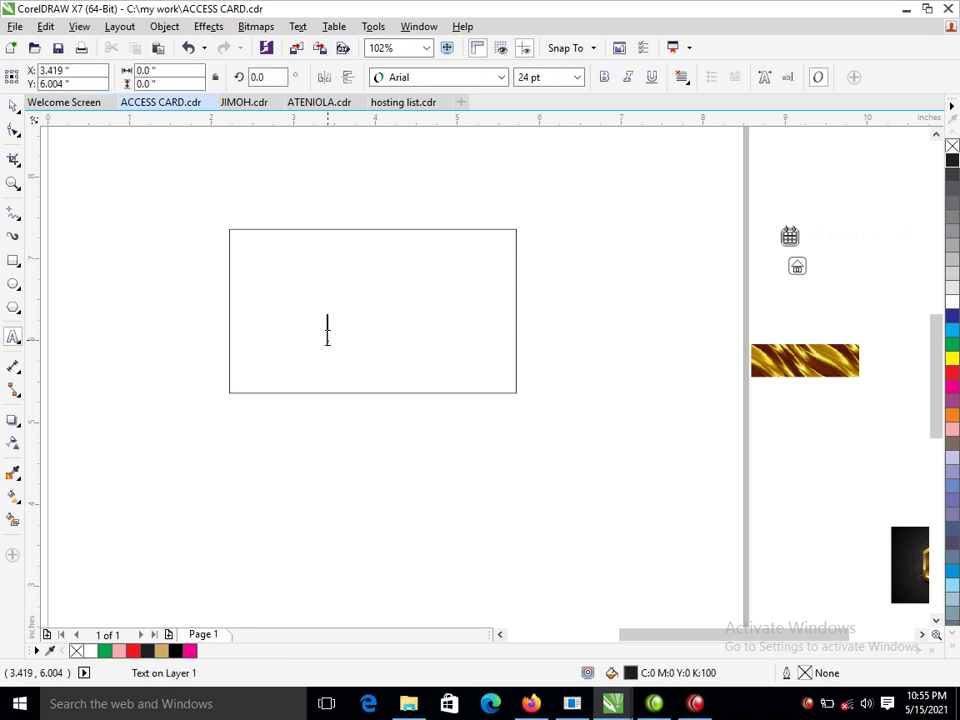
text(t)
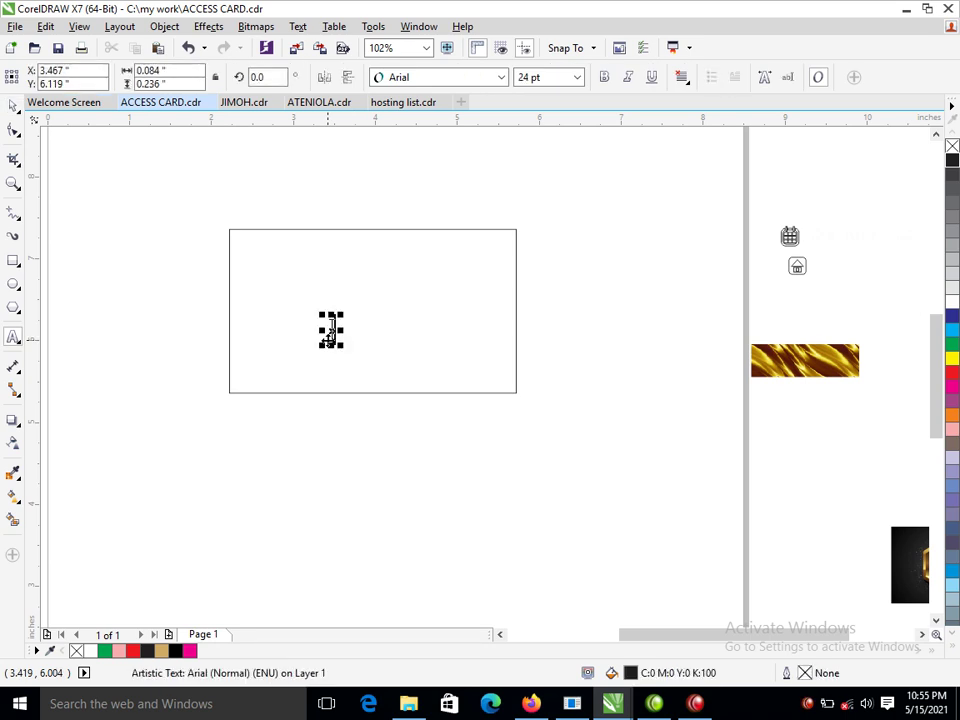
text(hi)
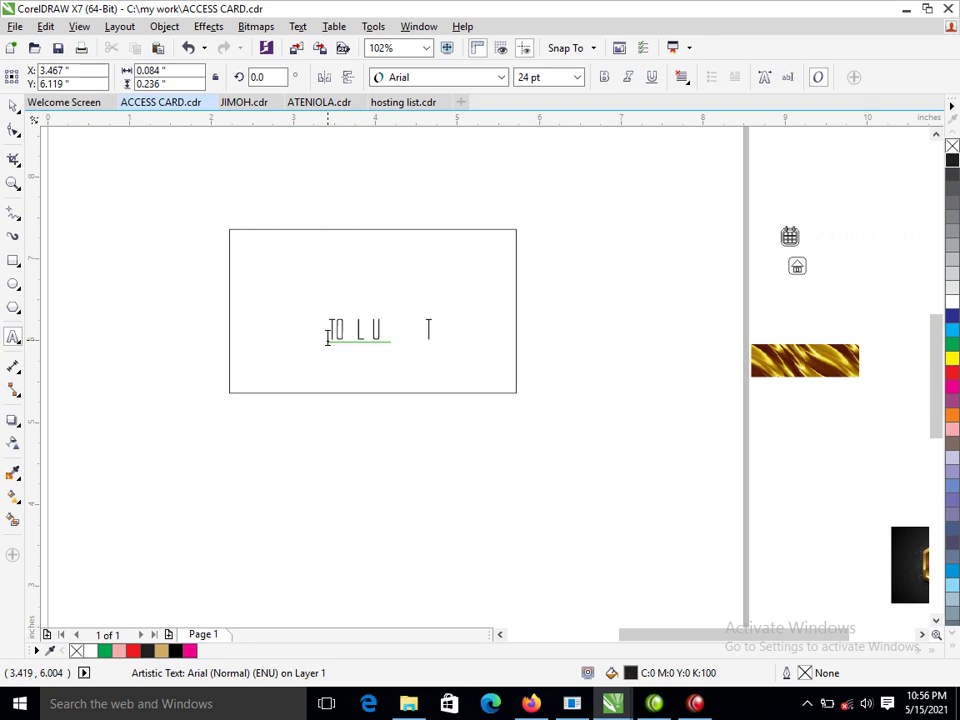
key(ctrl+space)
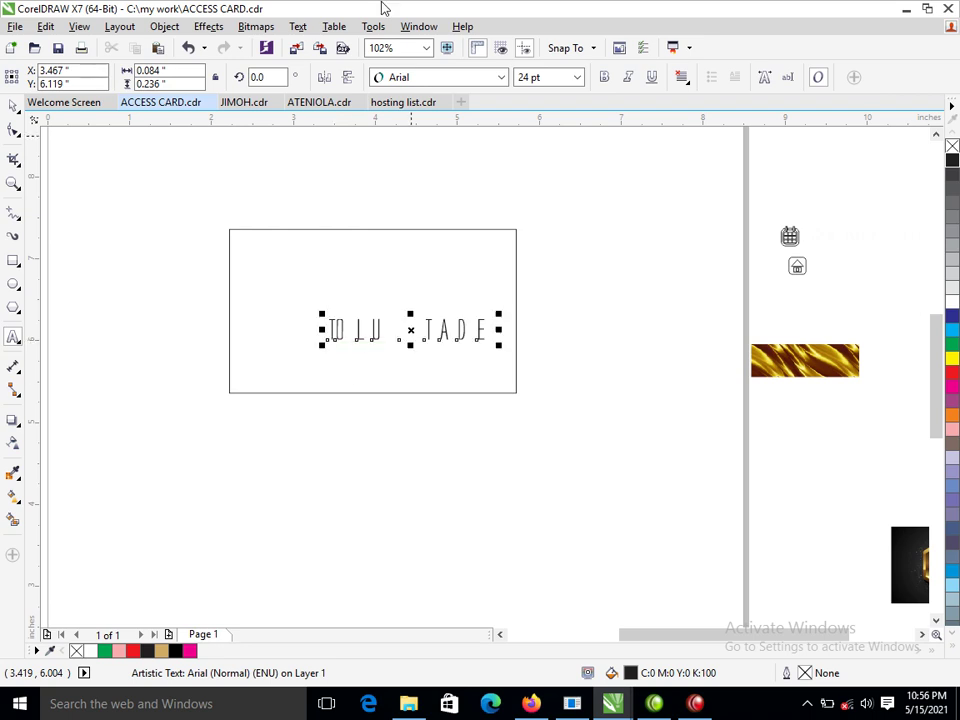
- Change the font of the names text to Kenjo I
click(502, 78)
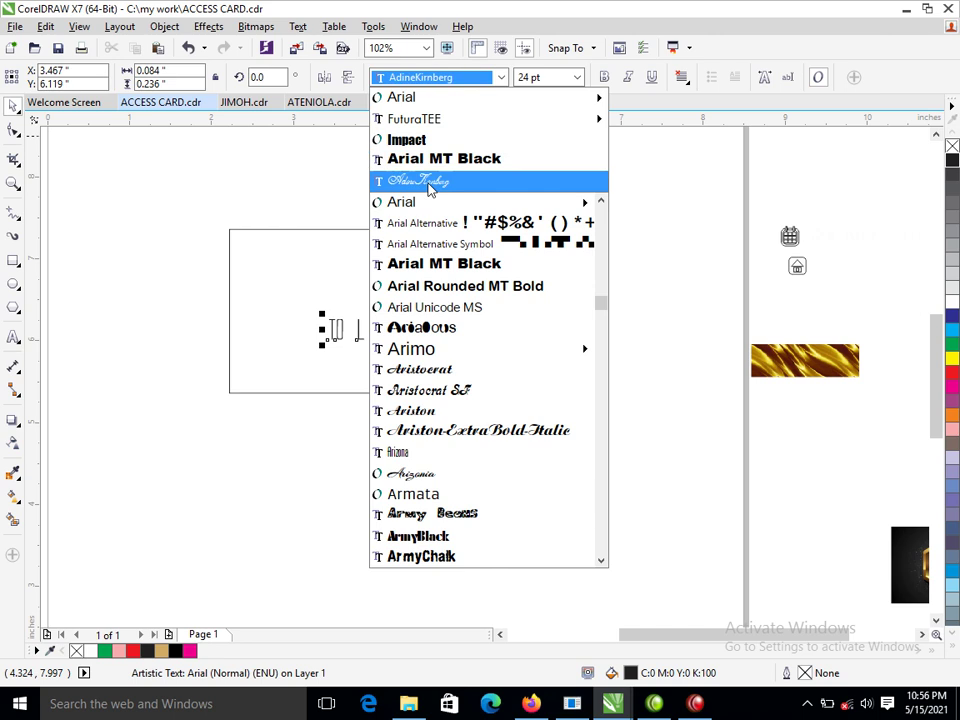
text(J)
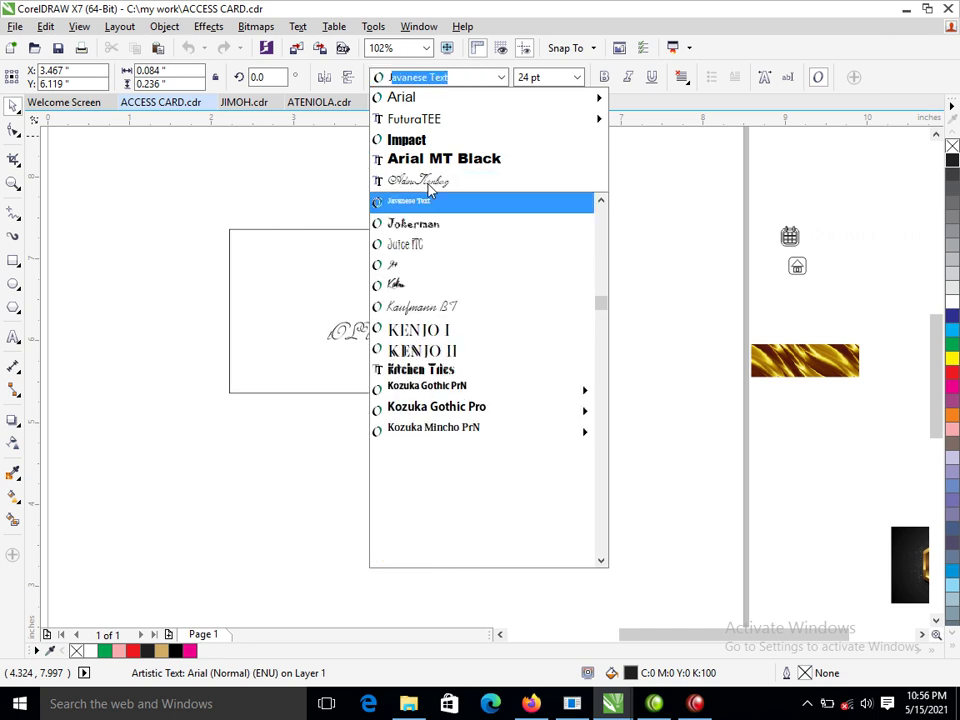
text(Kenjo I)
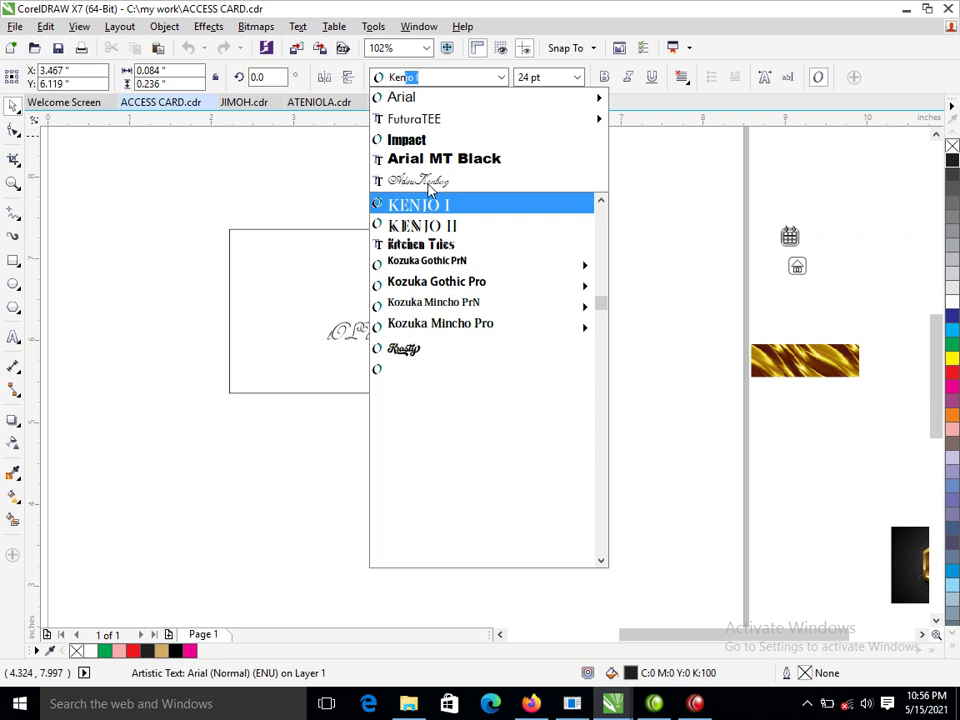
key(Return)
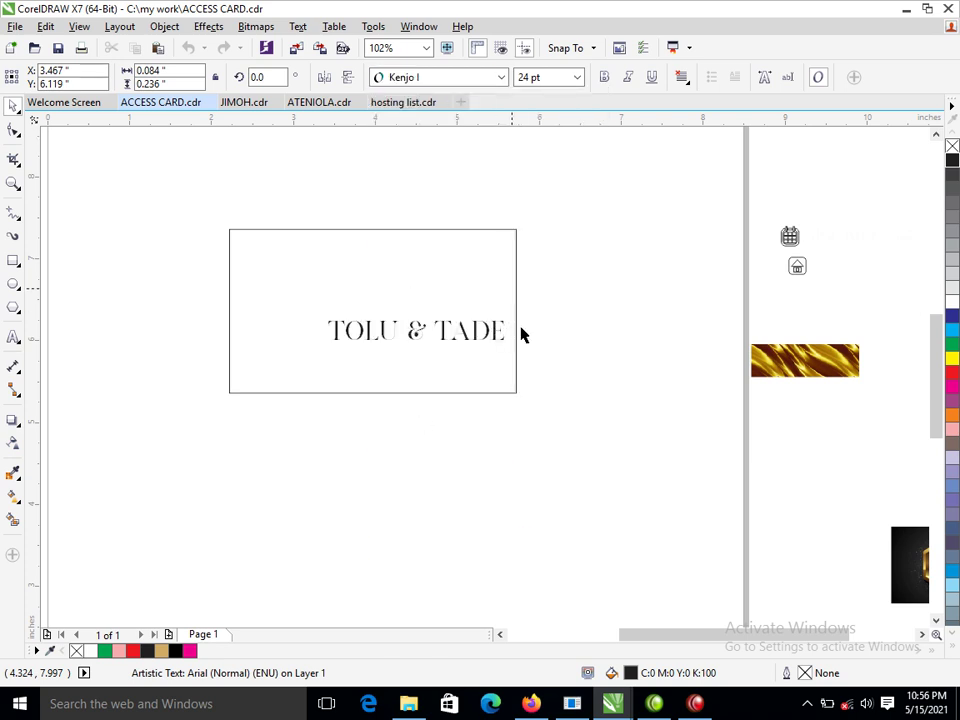
- Give the names text a black outline and place a duplicate directly above it, both roughly centred in the card
right_click(952, 163)
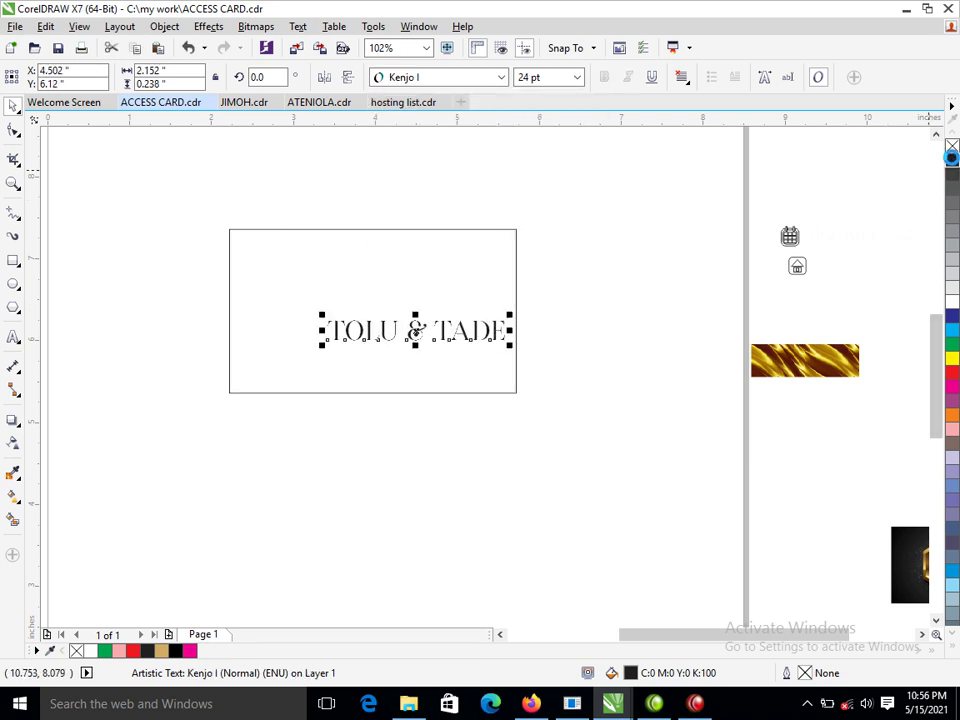
drag(494, 331, 448, 289)
right_click(448, 289)
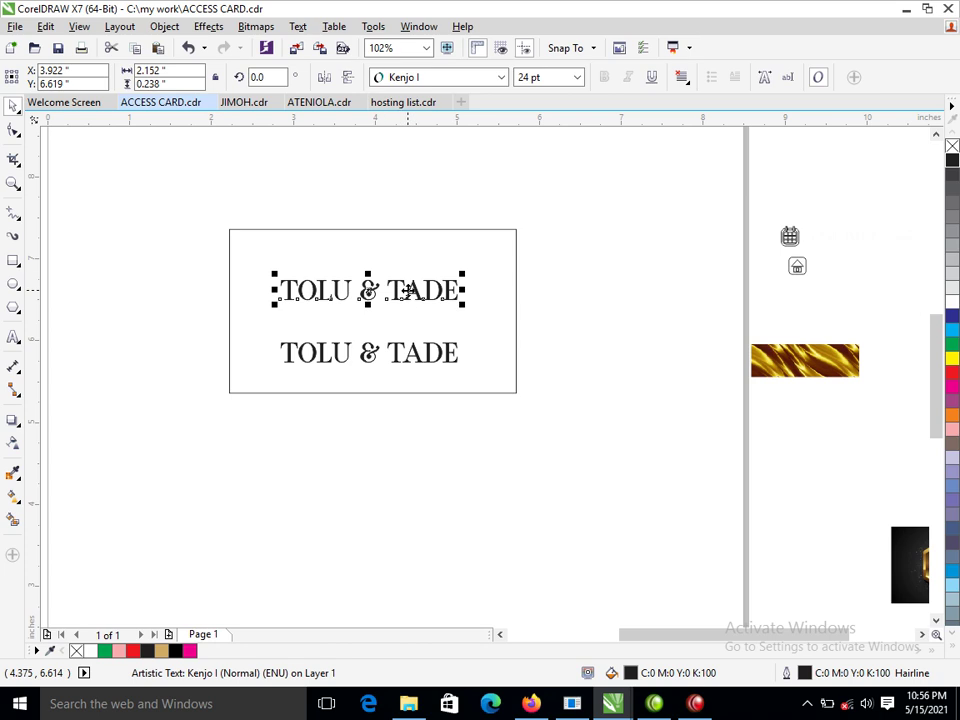
- Shorten the upper copy of the names to the initials TT and centre it just above the full names
double_click(411, 294)
drag(401, 289, 484, 293)
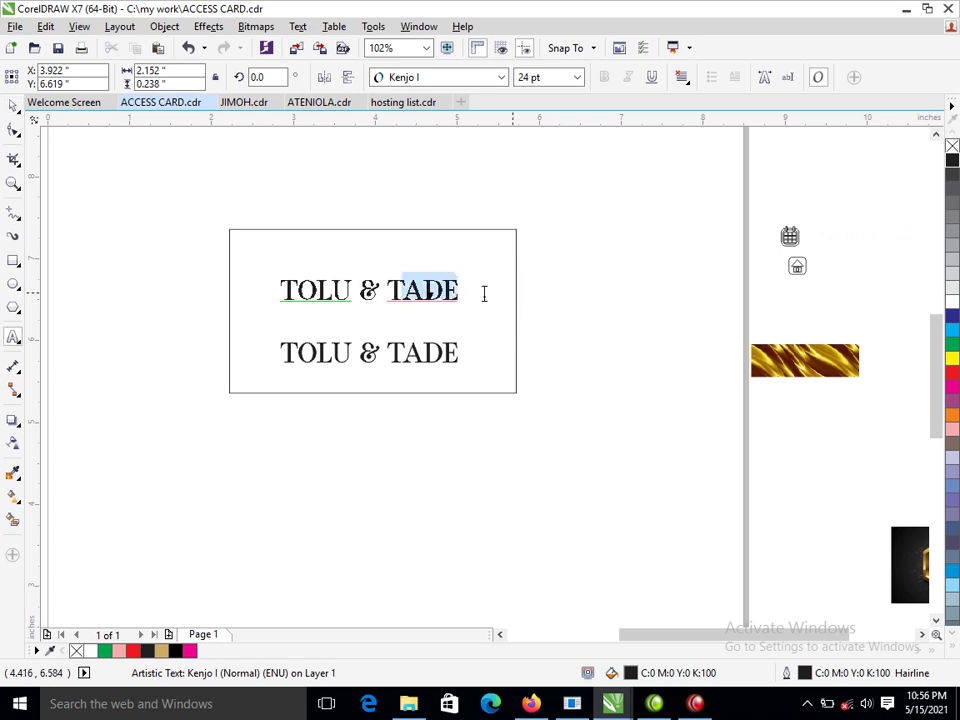
key(Delete)
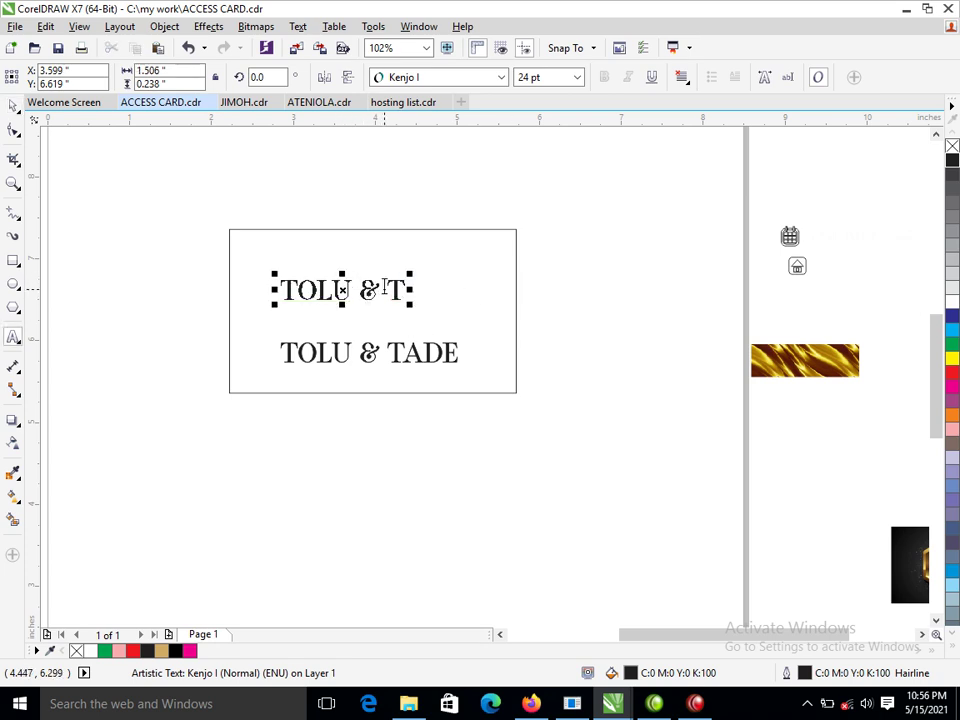
drag(385, 288, 297, 279)
key(Delete)
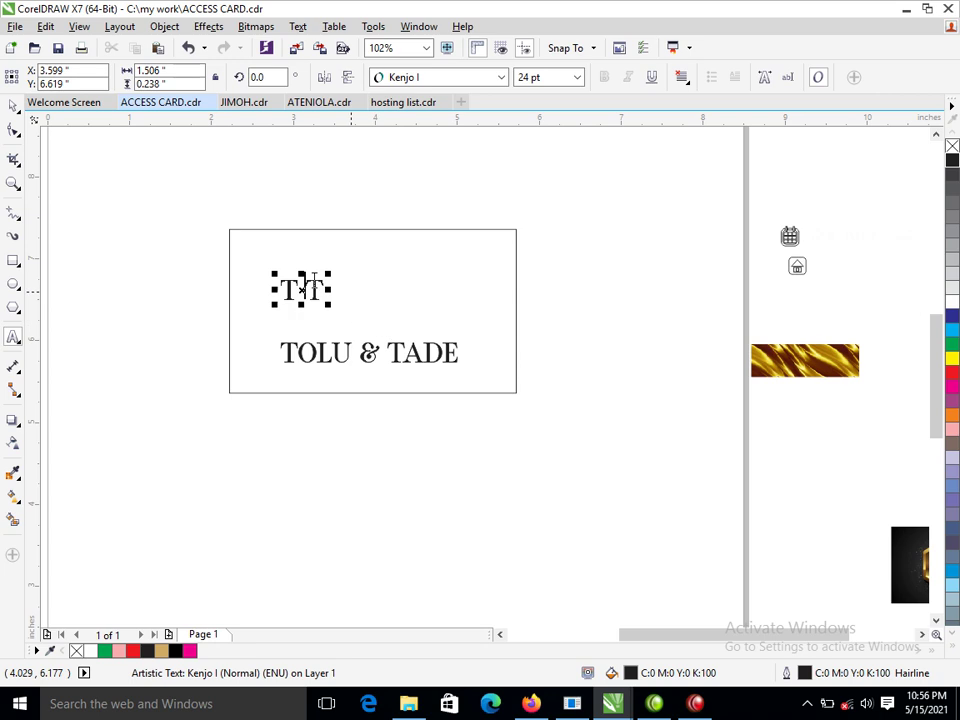
click(311, 282)
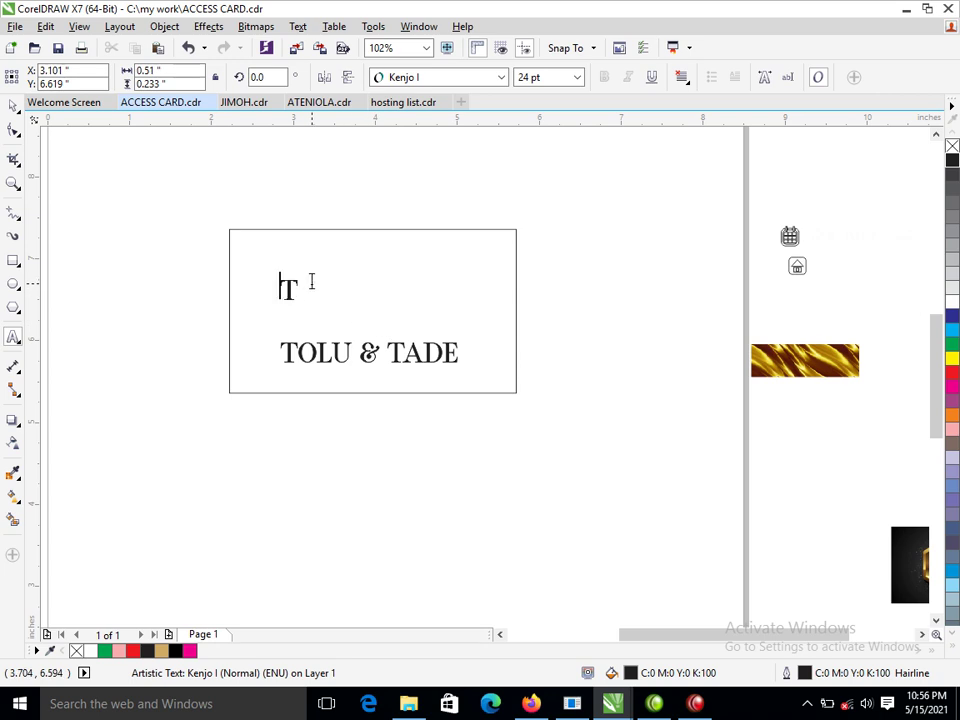
key(ctrl+z)
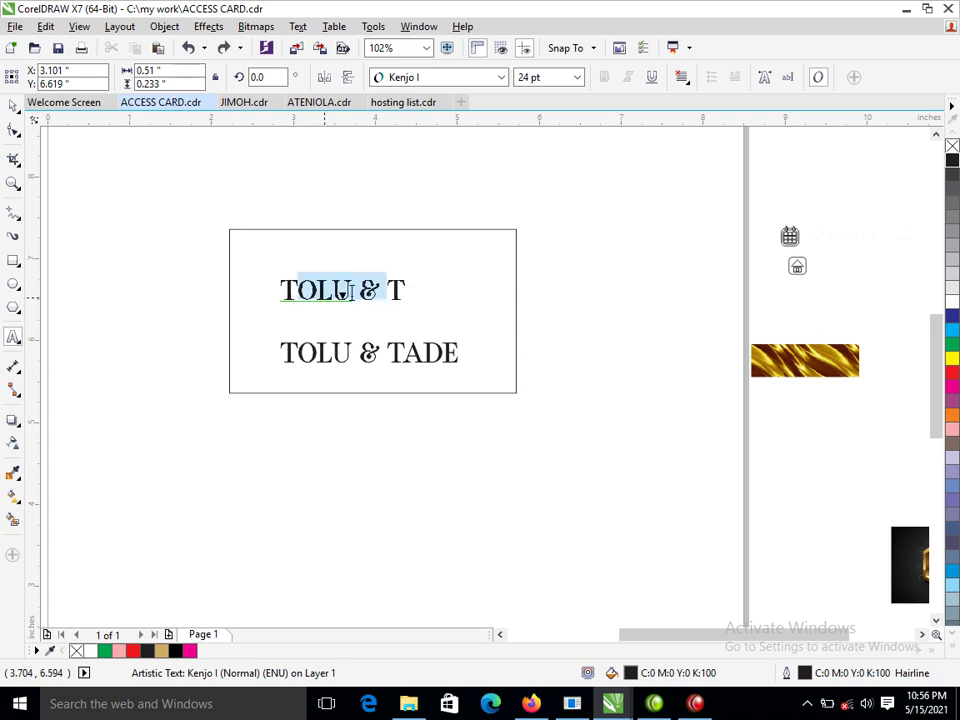
key(Delete)
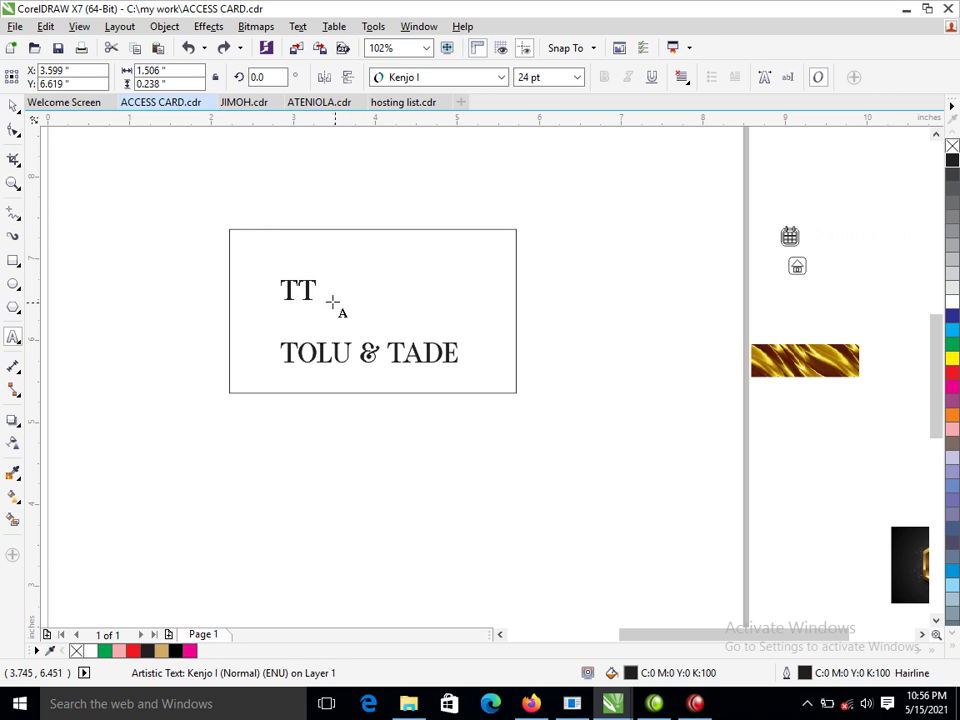
key(ctrl+space)
drag(301, 291, 374, 306)
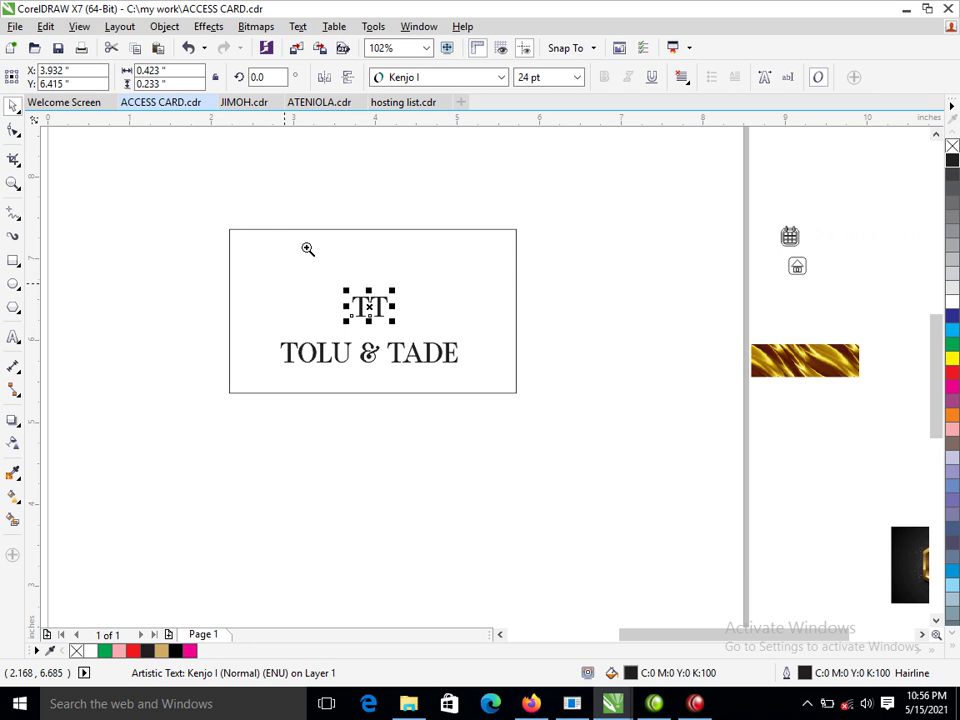
- Draw a white-filled rectangle about 0.62 × 0.43 inches in the card's upper left, with corners rounded to about 0.066 inches
drag(146, 189, 609, 493)
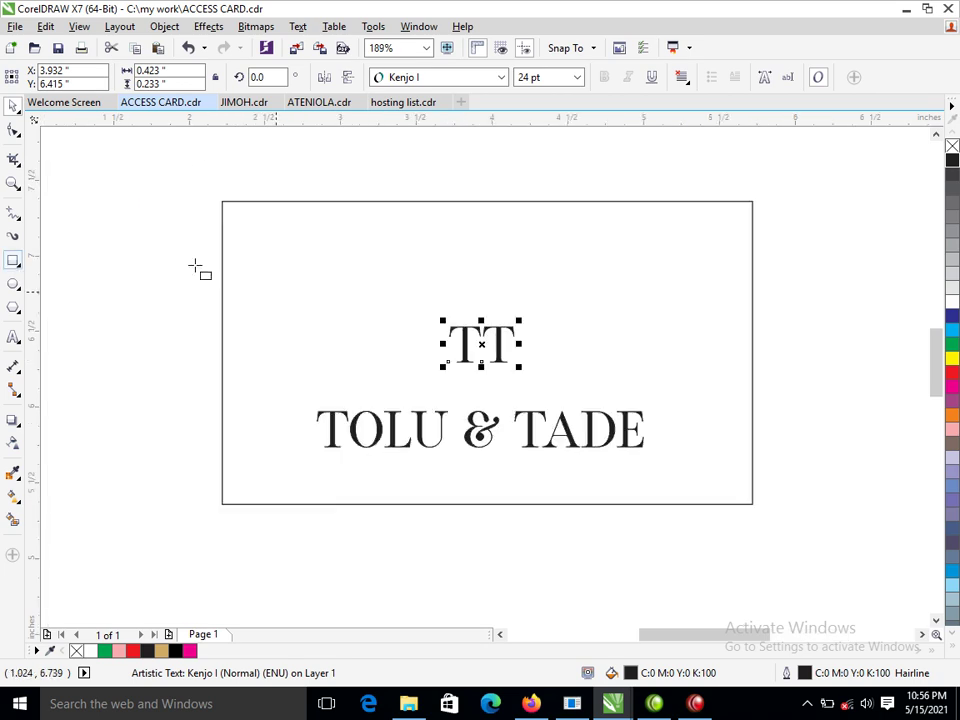
mouse_move(267, 267)
mouse_down()
mouse_move(373, 358)
mouse_move(361, 332)
mouse_up()
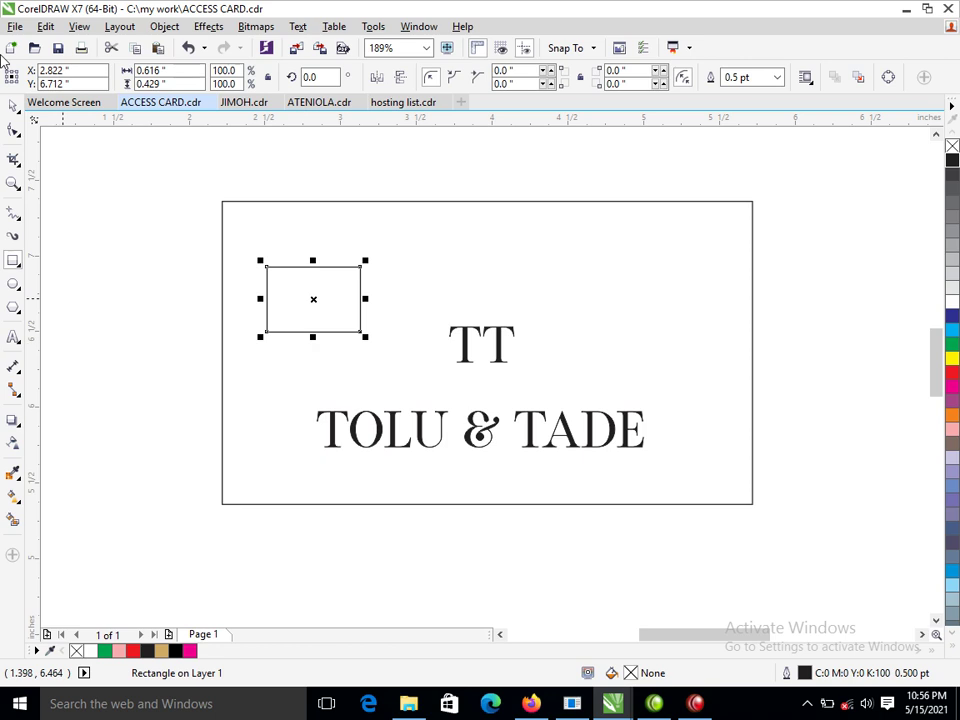
click(13, 130)
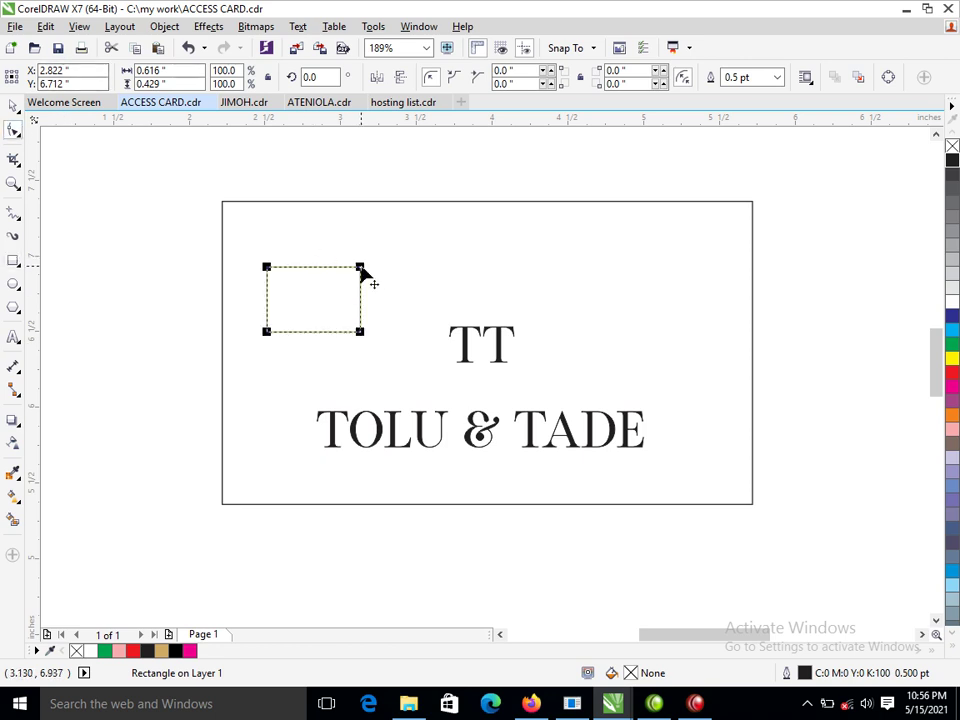
drag(360, 268, 362, 292)
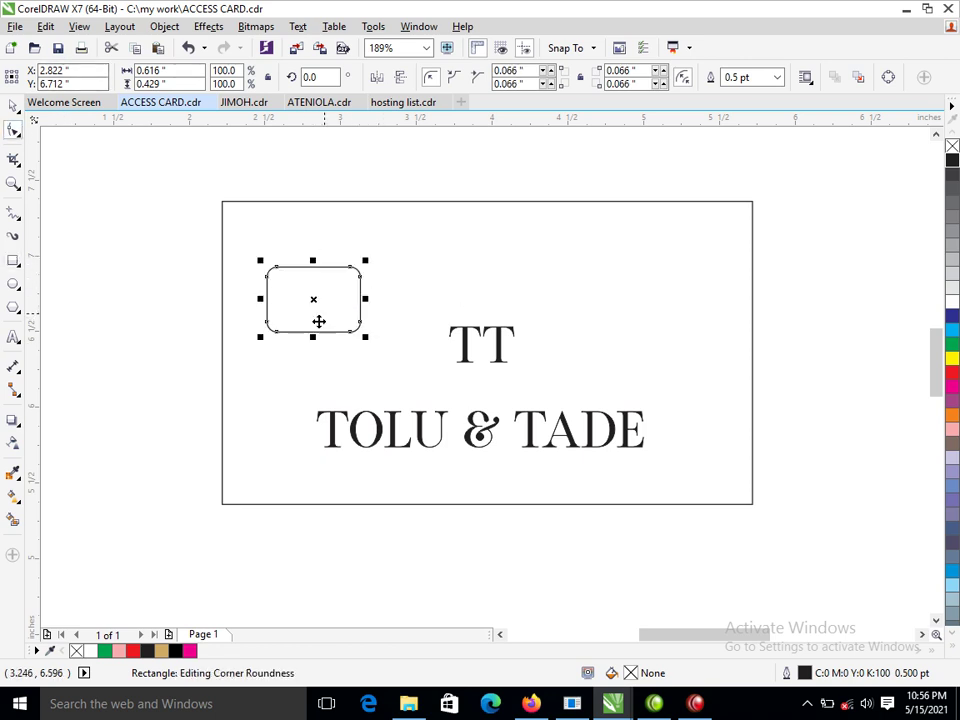
key(space)
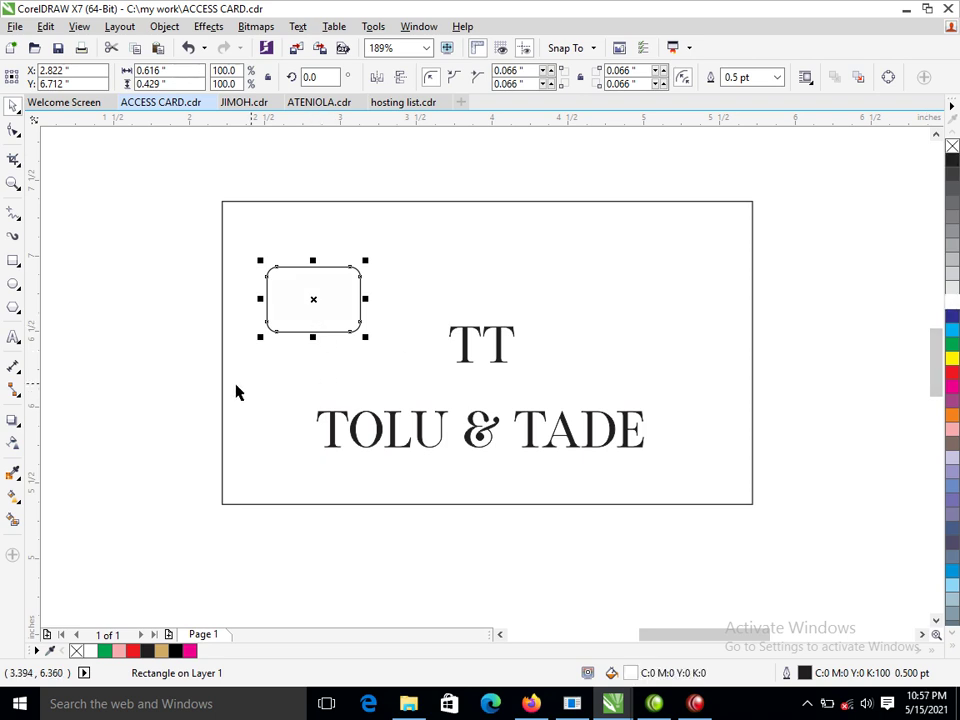
- Copy the gold texture image from beside the page and PowerClip the copy into the small rounded rectangle
scroll(281, 387, down, 1)
drag(843, 423, 317, 350)
click(380, 404)
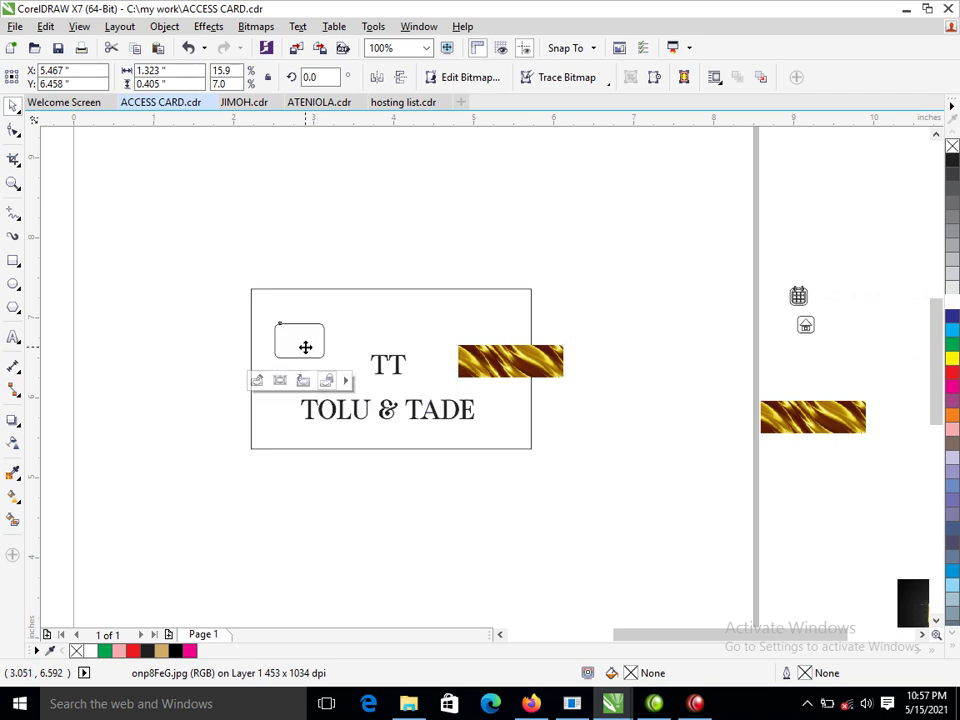
- Stretch the clipped gold image to about 2.4 × 1.28 inches so it covers the whole rounded rectangle
ctrl+click(299, 349)
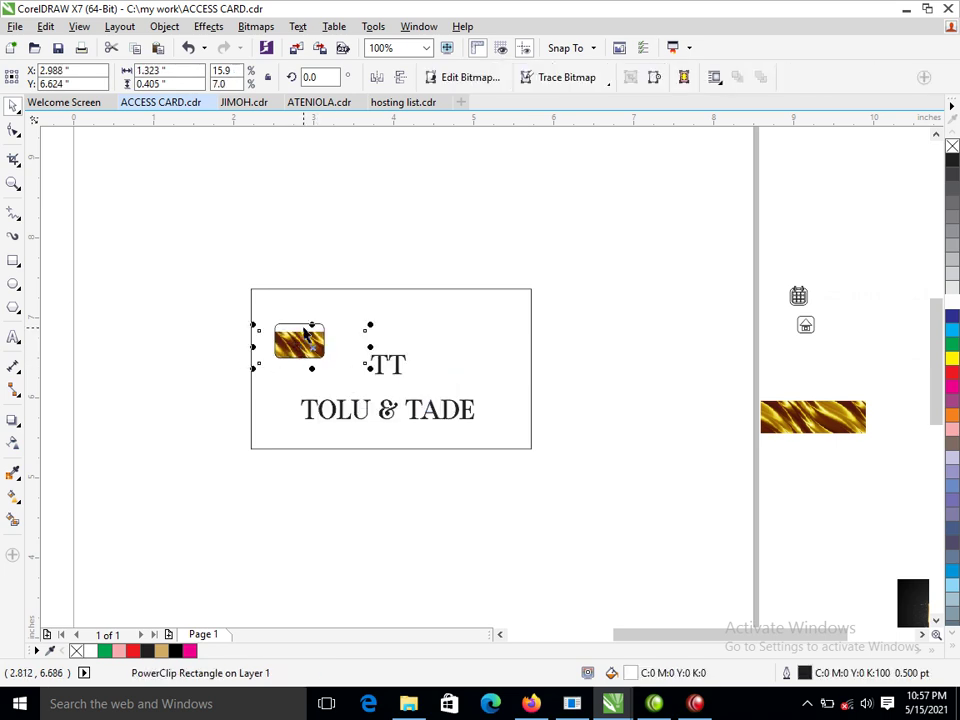
drag(313, 324, 313, 254)
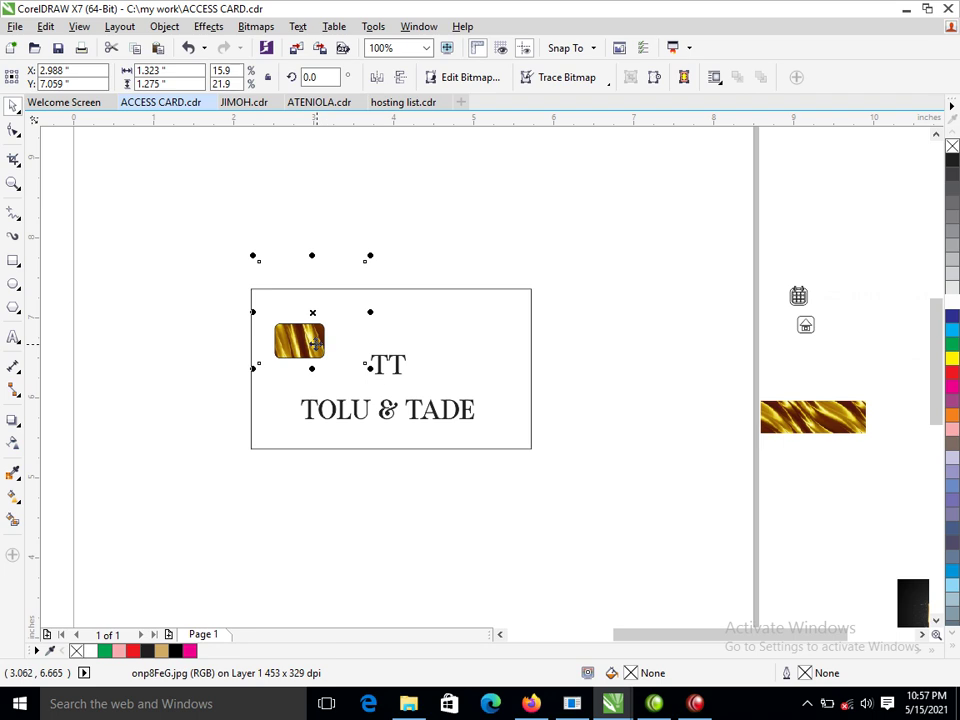
drag(371, 314, 473, 313)
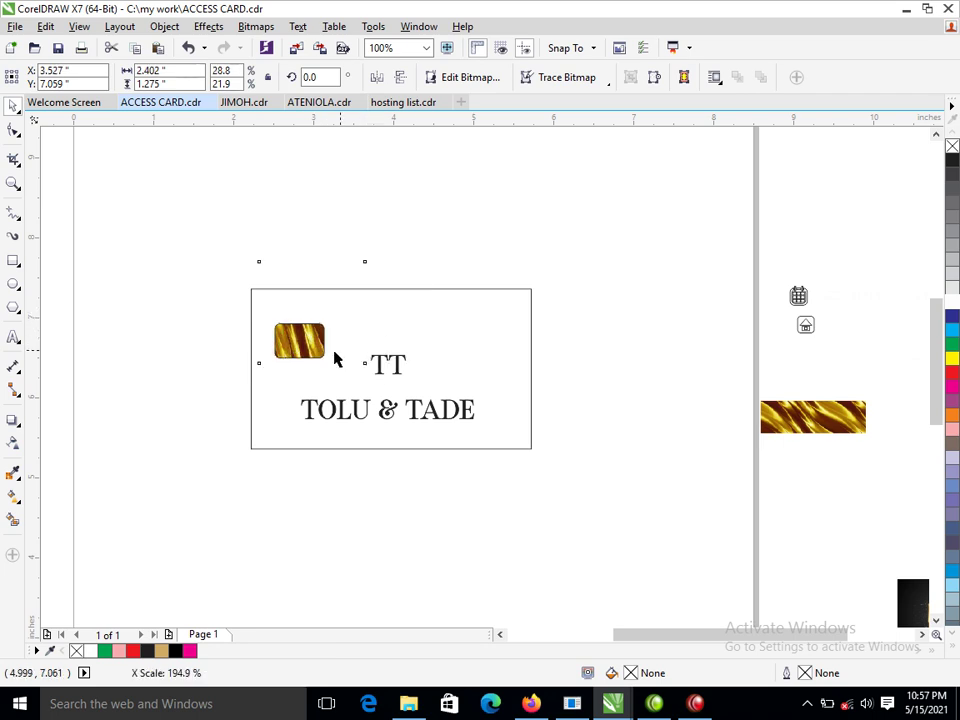
click(291, 220)
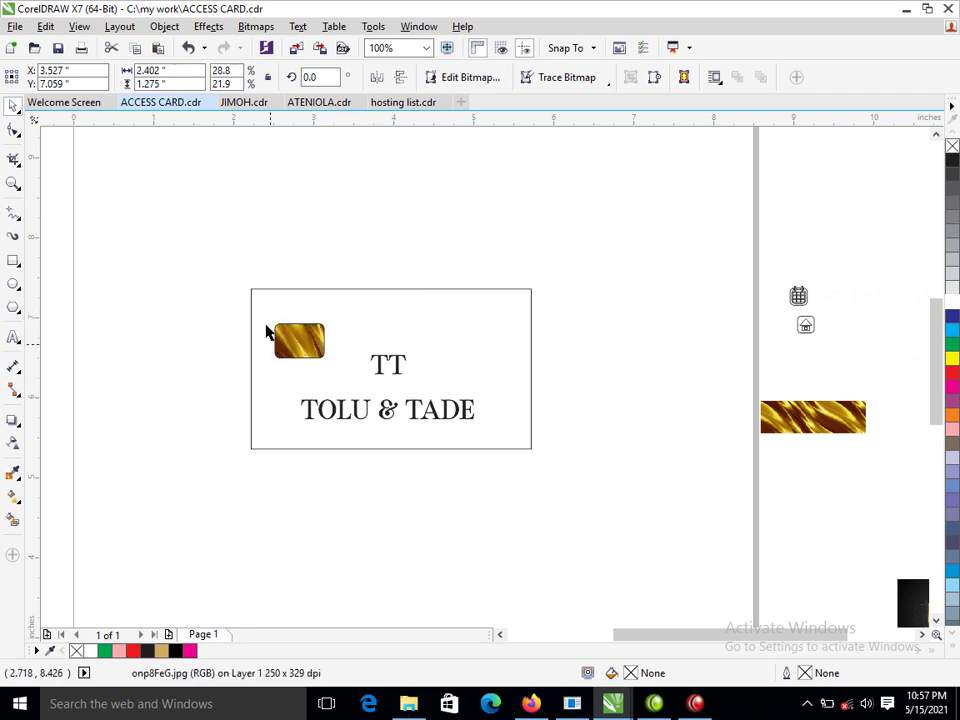
- Draw a slanted line about 0.06 × 0.19 inches across the gold chip's upper edge and mirror a copy horizontally to form a V
drag(215, 276, 434, 424)
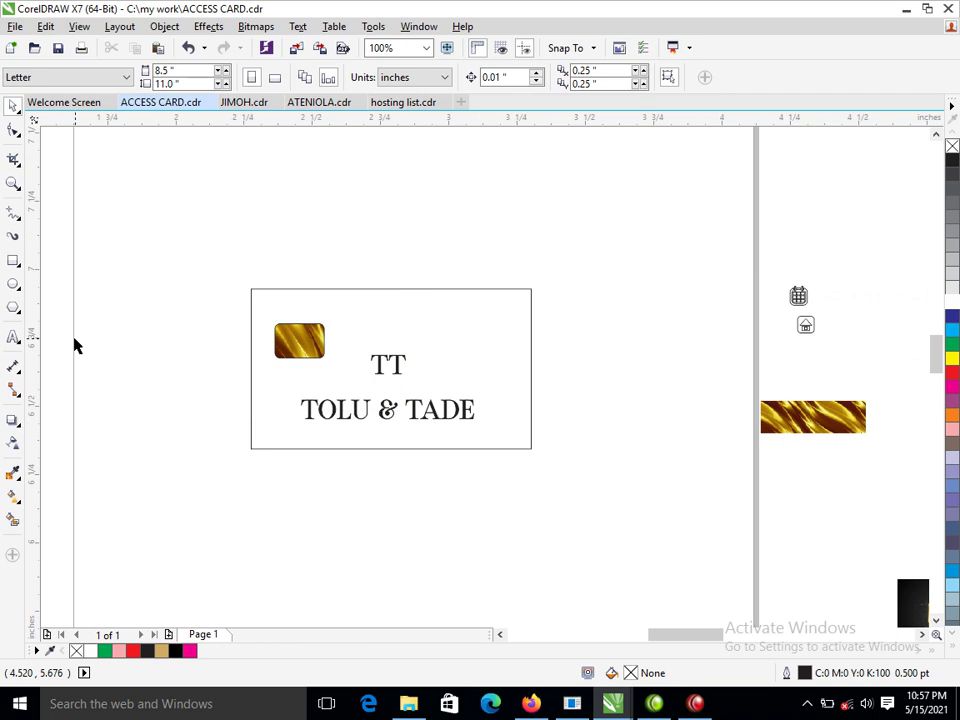
click(379, 272)
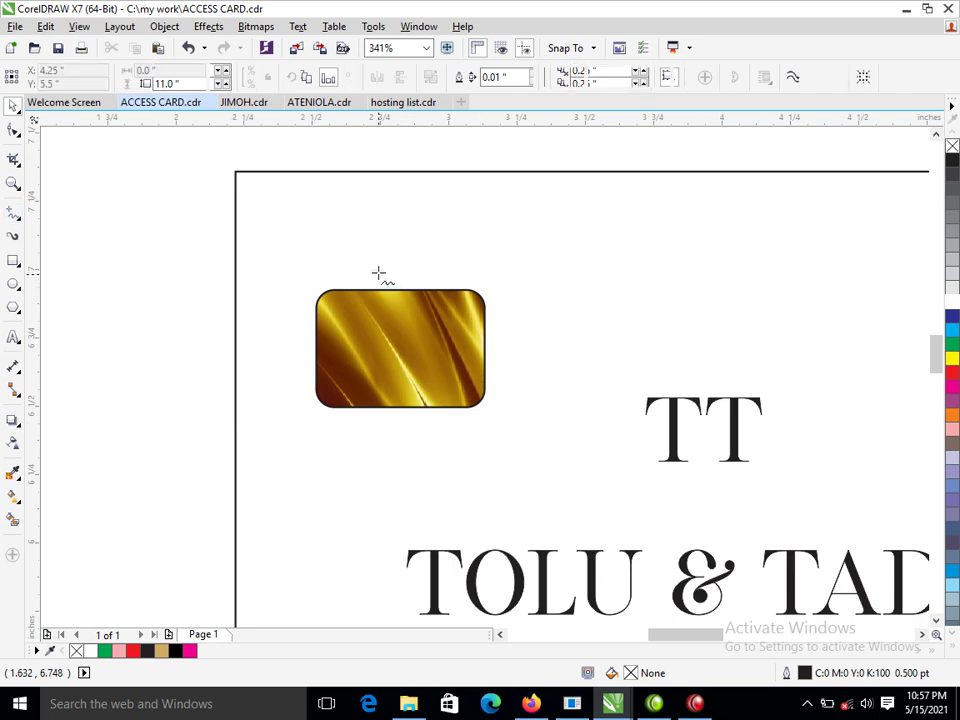
click(397, 325)
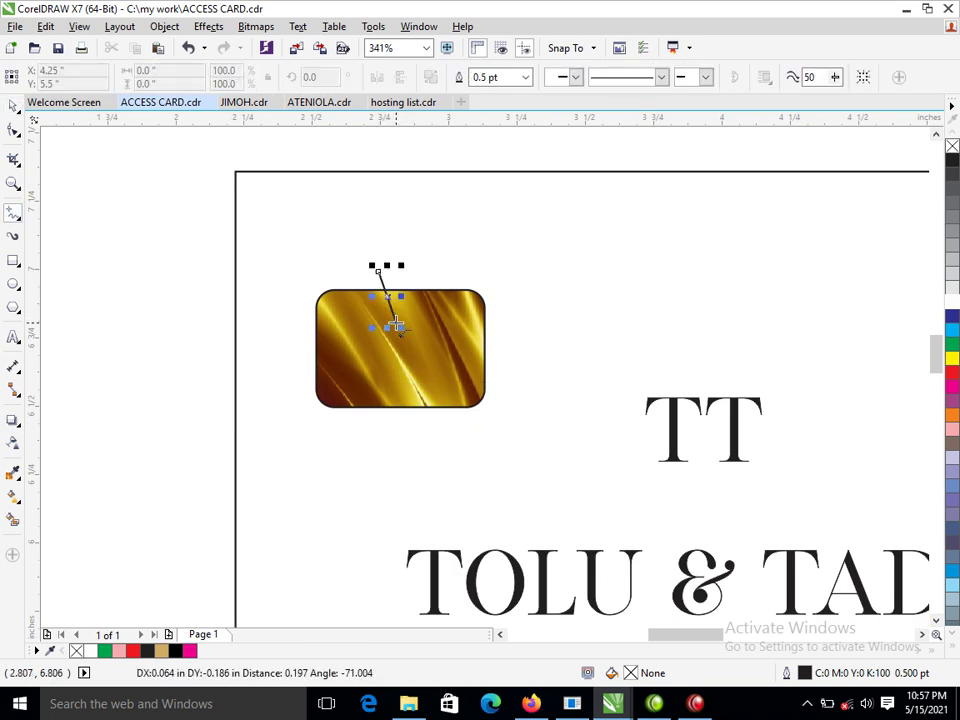
key(space)
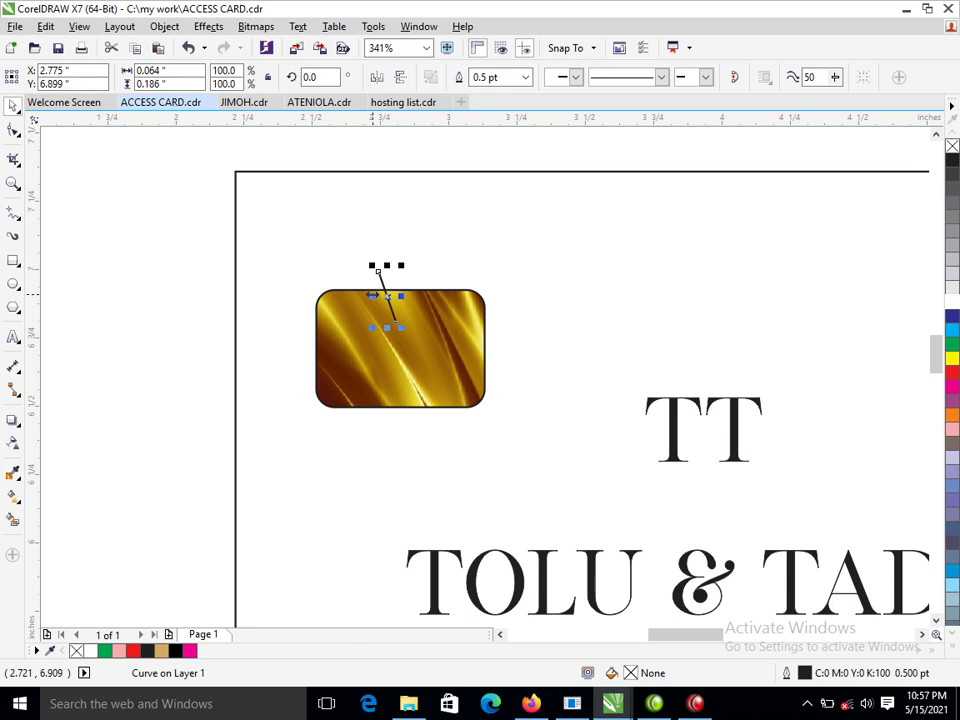
drag(372, 296, 406, 294)
right_click(405, 294)
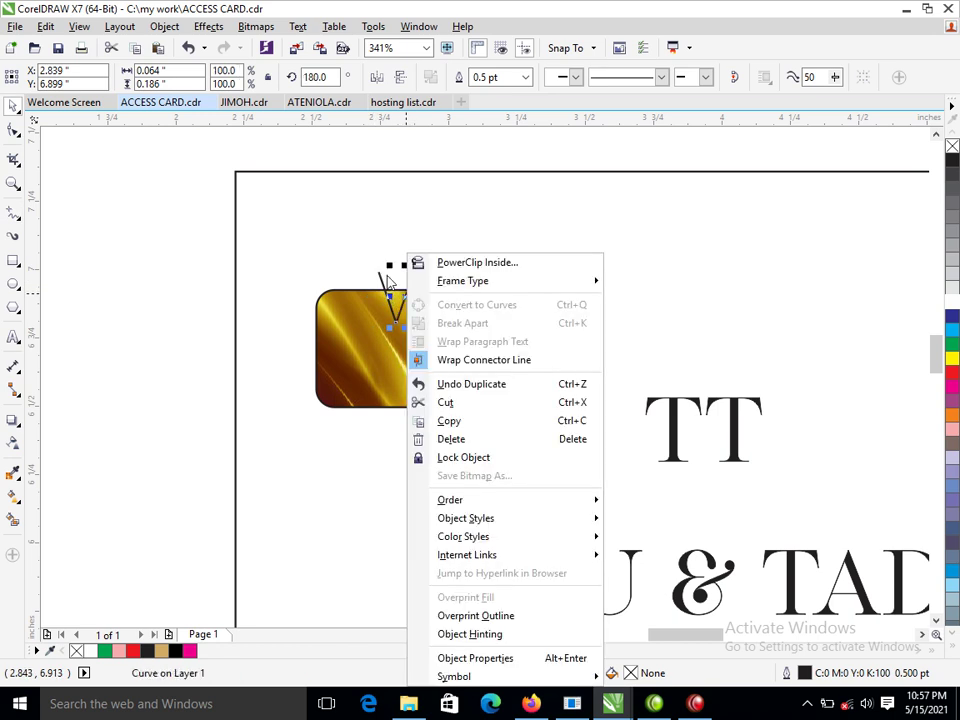
- Group the two lines of the V and mirror a copy vertically over the gold chip's lower edge
click(358, 251)
drag(357, 251, 439, 336)
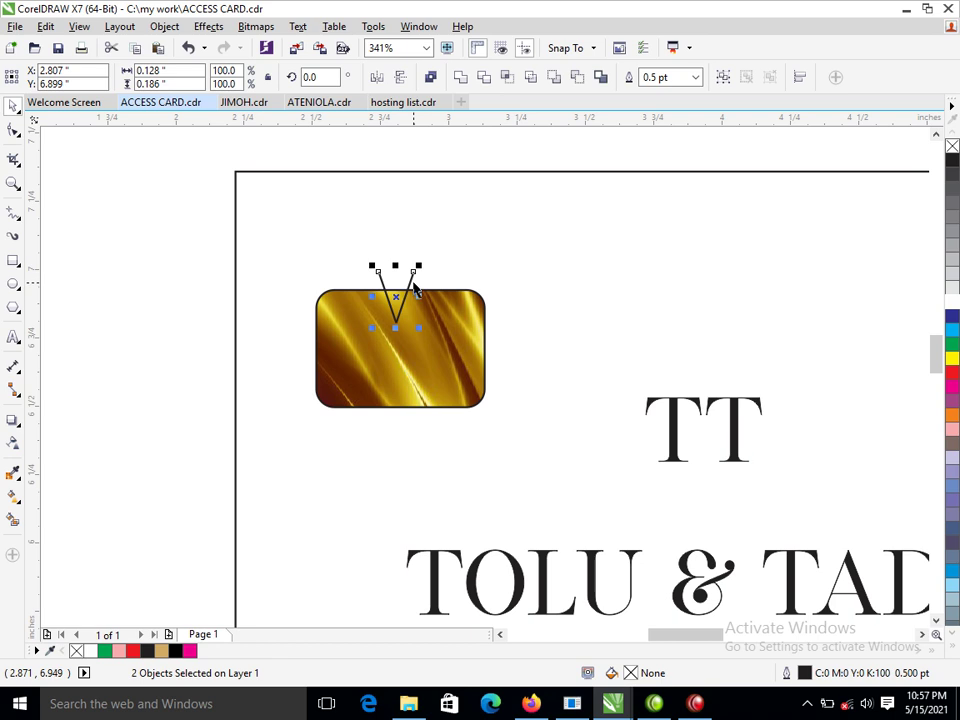
key(ctrl+g)
drag(396, 265, 397, 371)
- Draw a rectangle about 0.19 × 0.17 inches between the two Vs and mirror triple-width copies of it to both sides
click(13, 260)
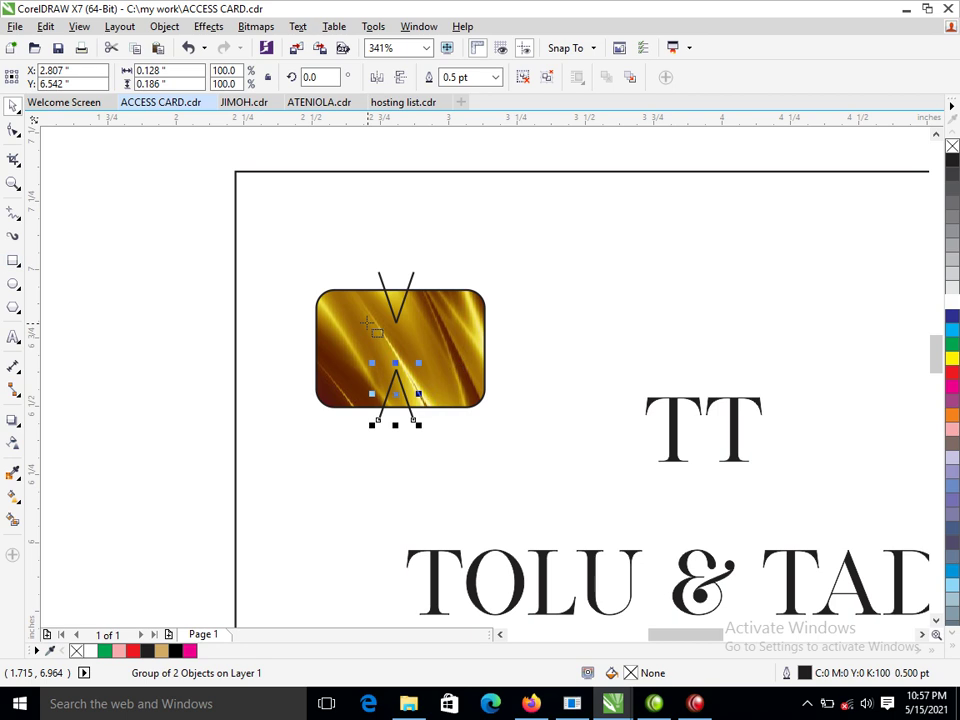
drag(368, 322, 421, 368)
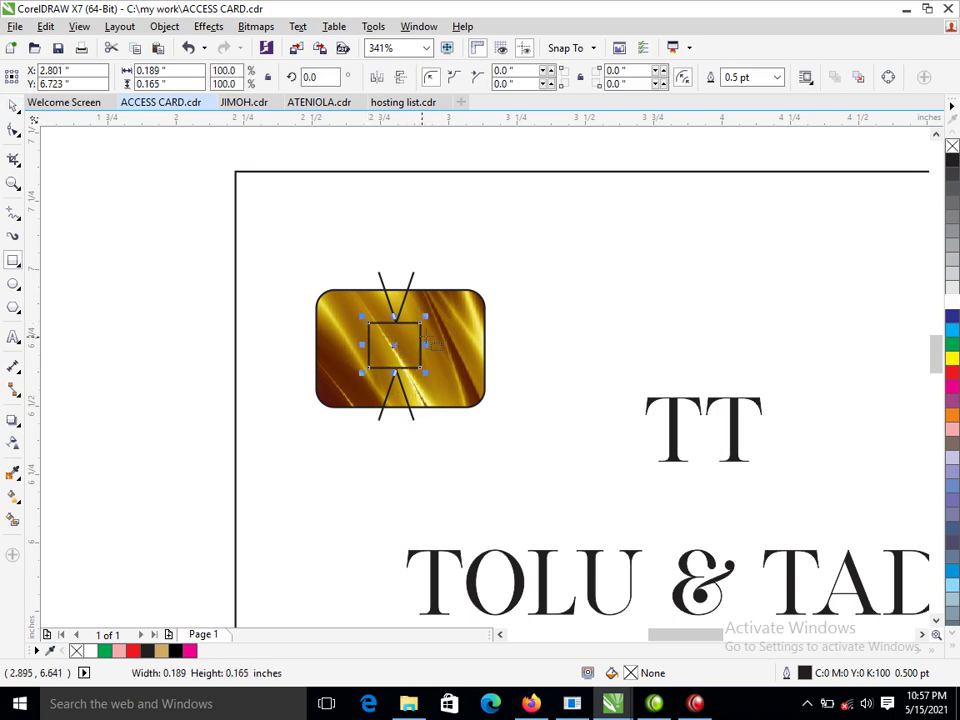
key(space)
drag(239, 340, 476, 349)
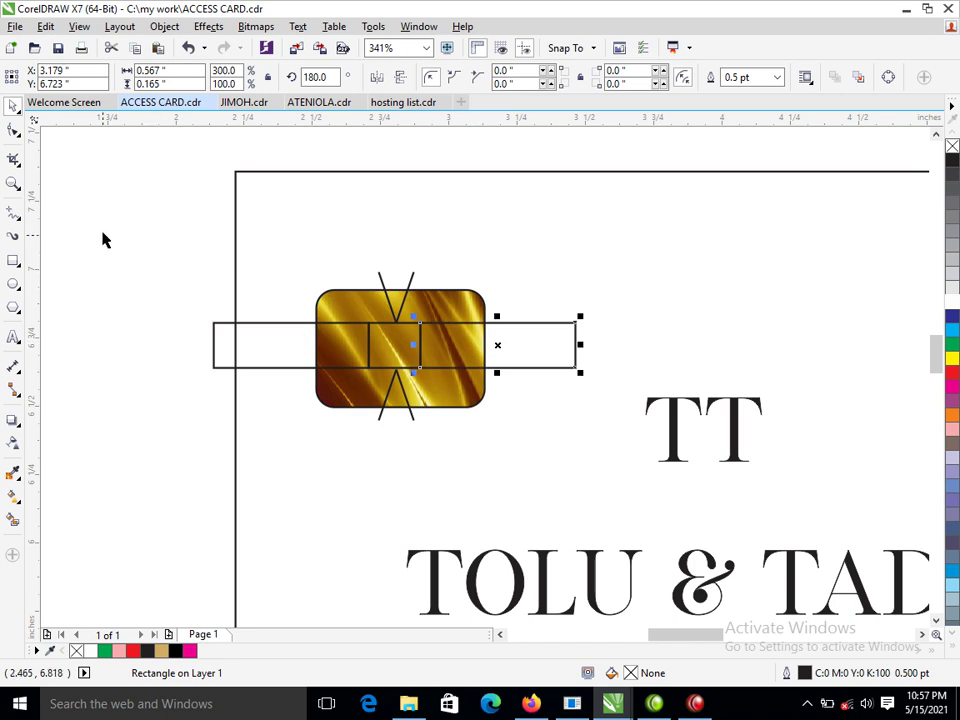
- Group the V lines and rectangles without the gold chip and set the group's outline width to 1 pt
drag(104, 240, 636, 452)
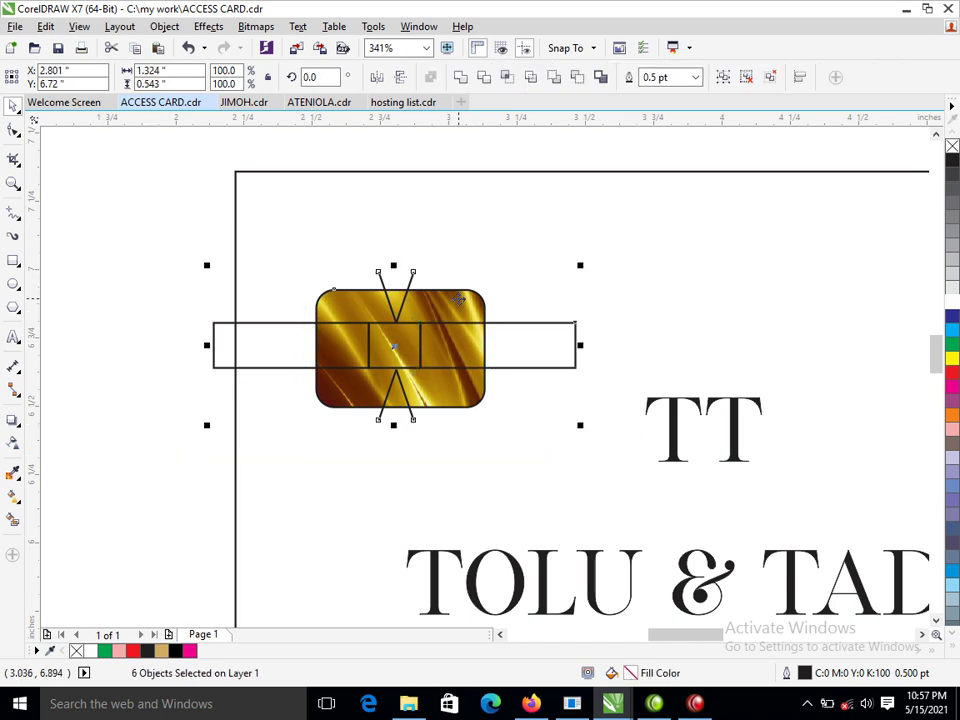
shift+click(365, 370)
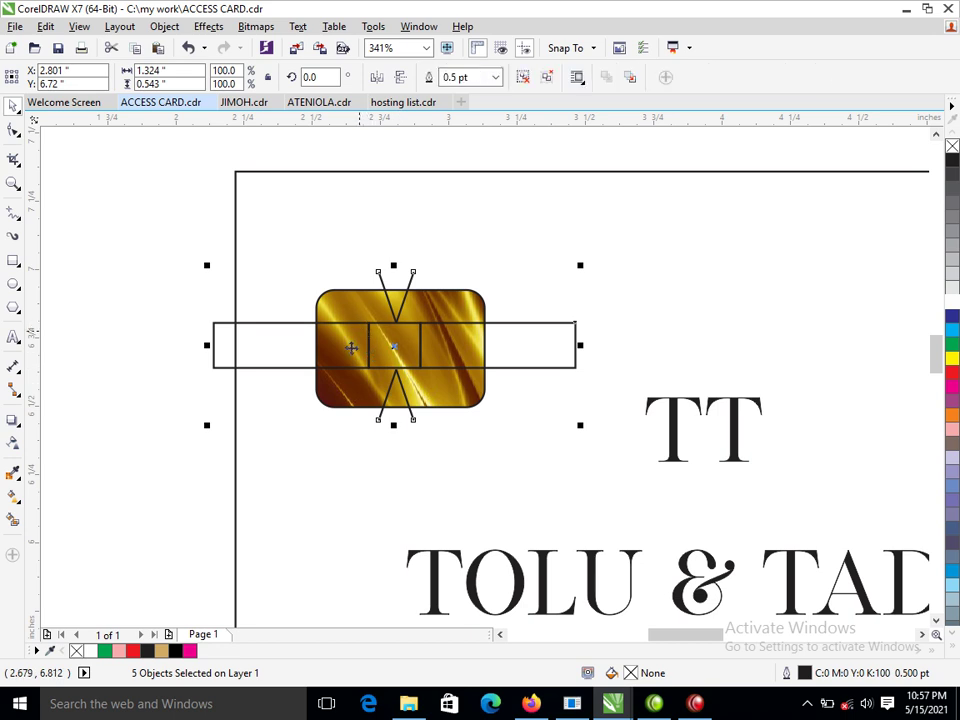
key(ctrl+g)
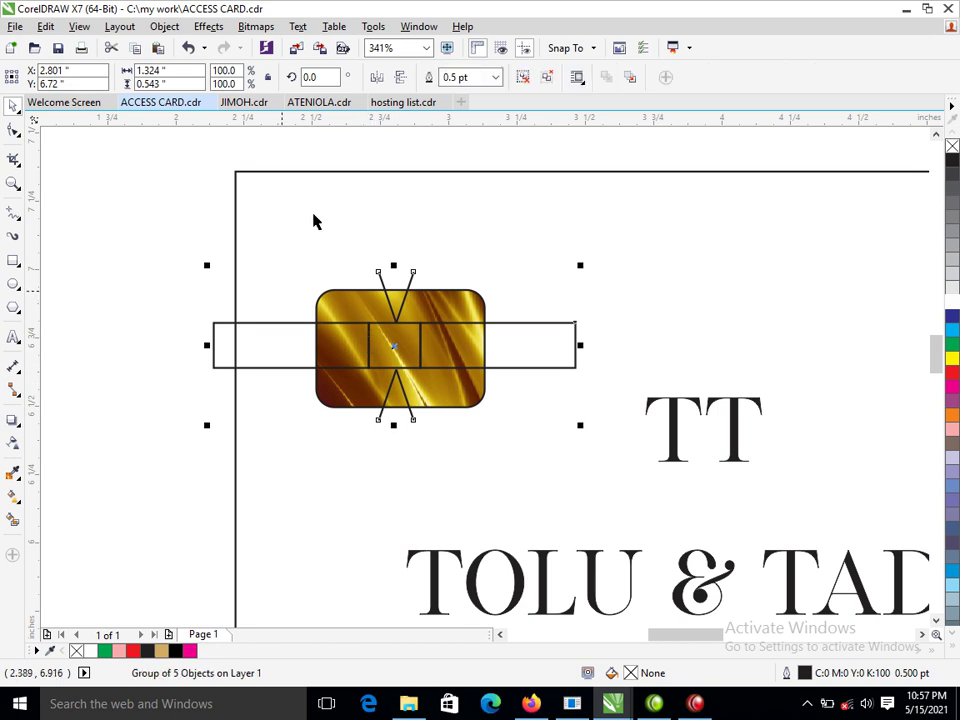
key(F12)
double_click(330, 241)
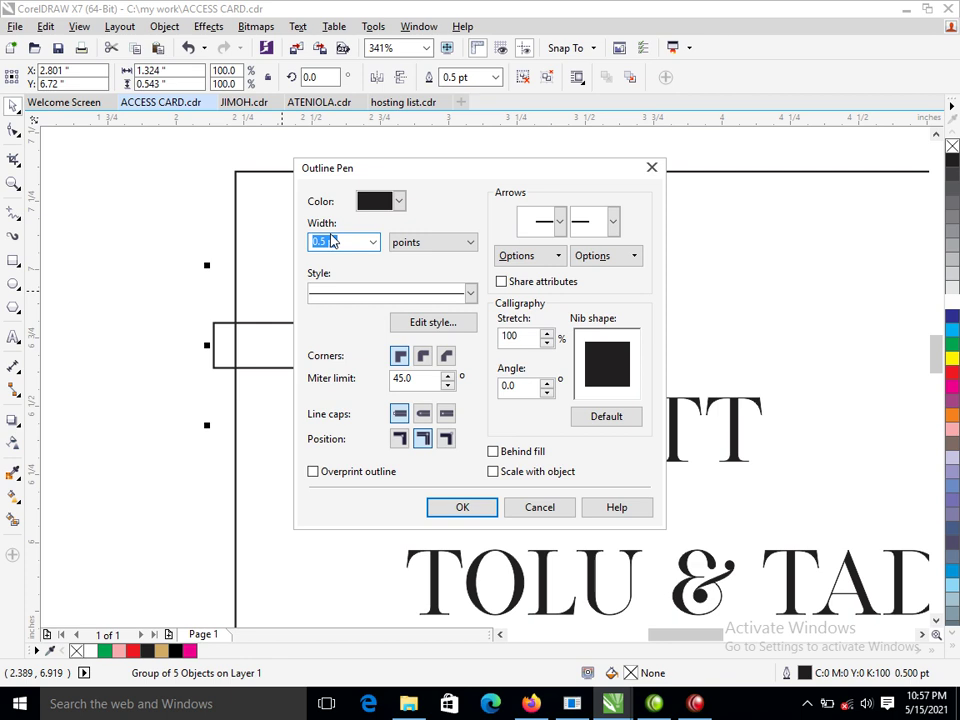
key(Return)
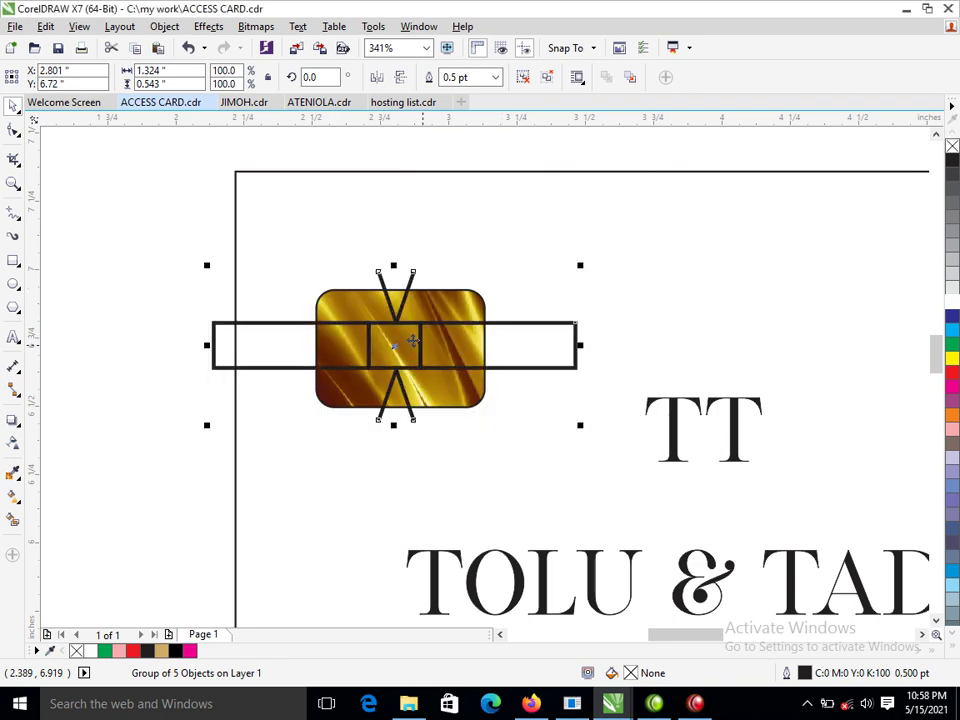
- PowerClip the line group inside the gold chip and centre the pattern within its rounded frame
drag(422, 342, 432, 309)
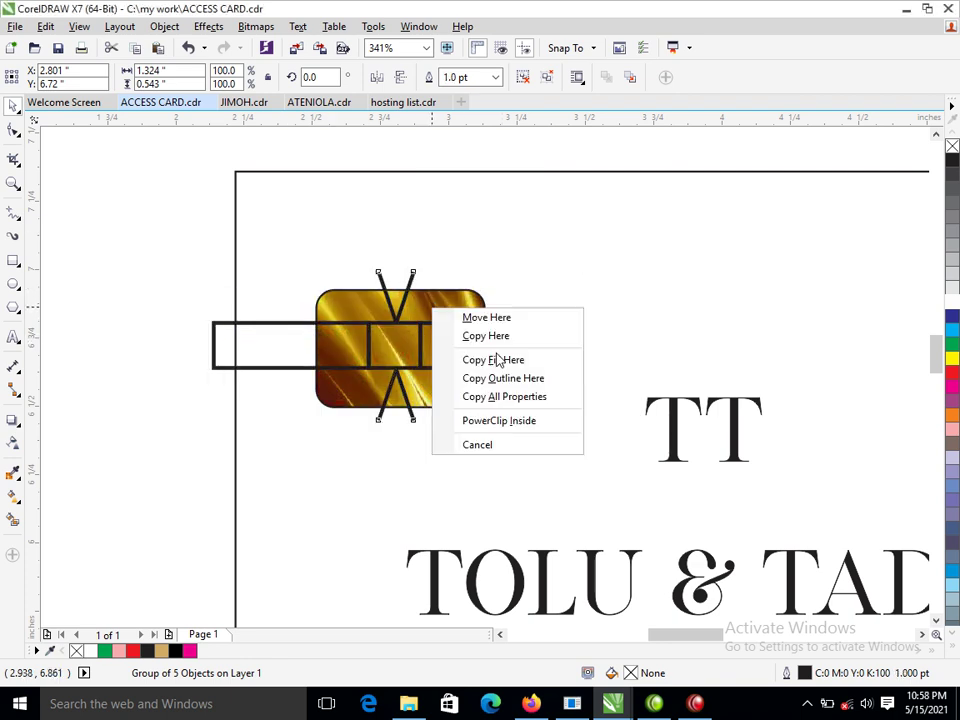
click(505, 421)
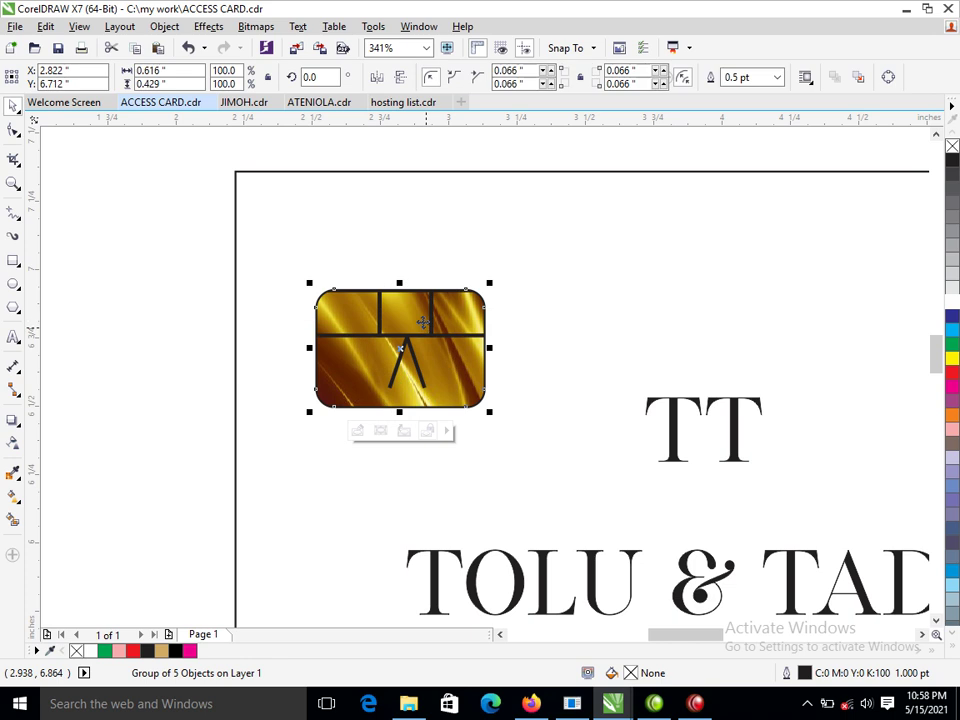
alt+click(432, 329)
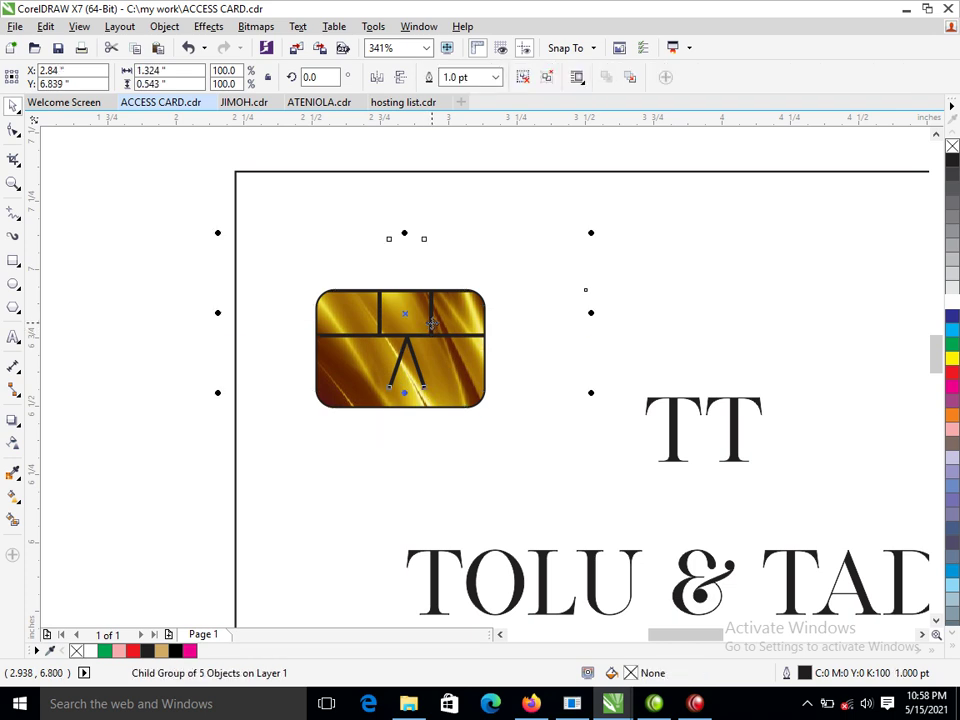
drag(432, 323, 425, 361)
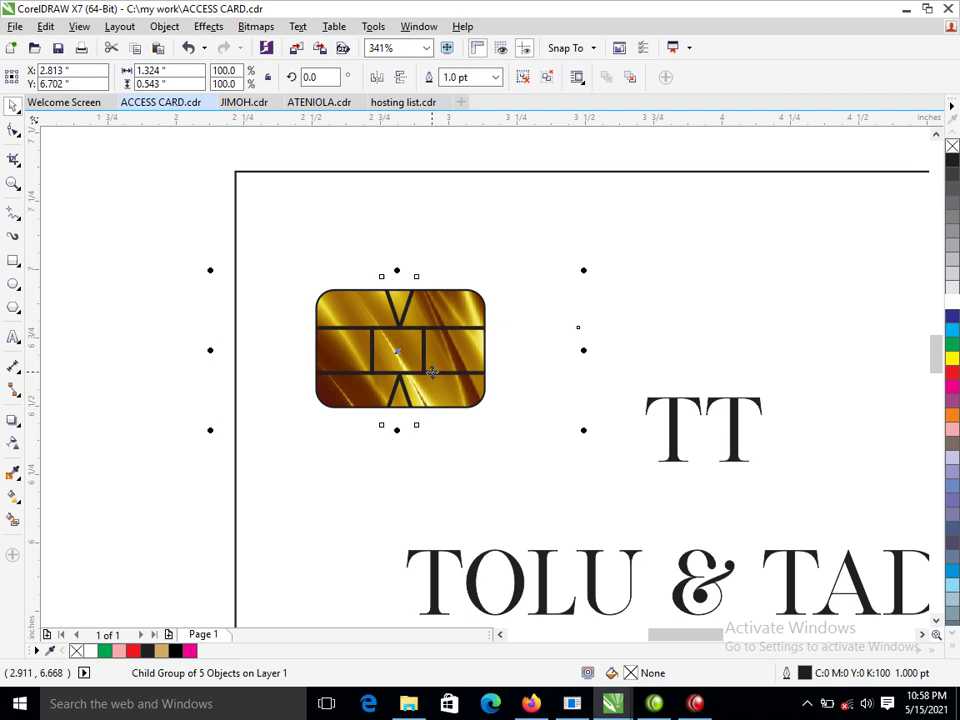
scroll(390, 340, down, 3)
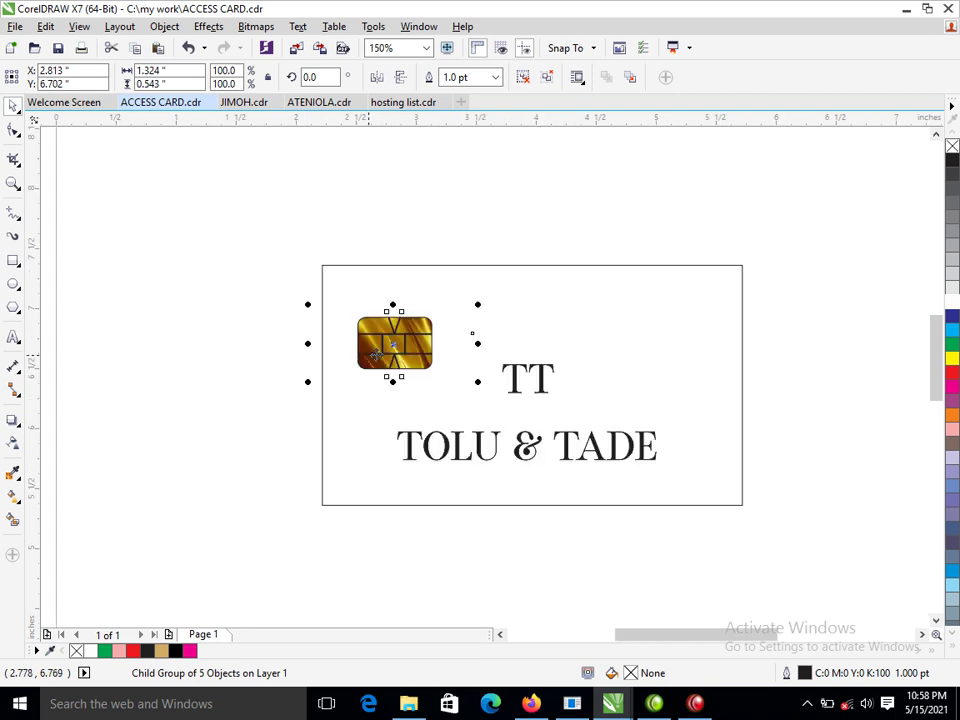
key(Escape)
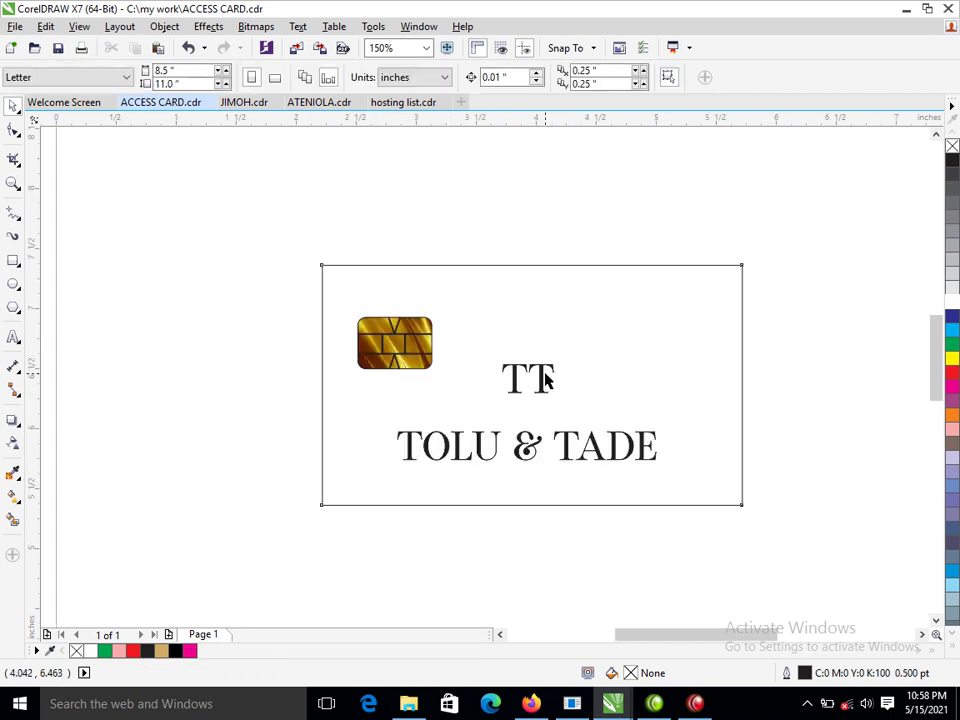
- Place the golden.jpg hexagon image over the card's lower edge, duplicate it and centre the copy exactly over the original
click(546, 388)
scroll(538, 421, down, 2)
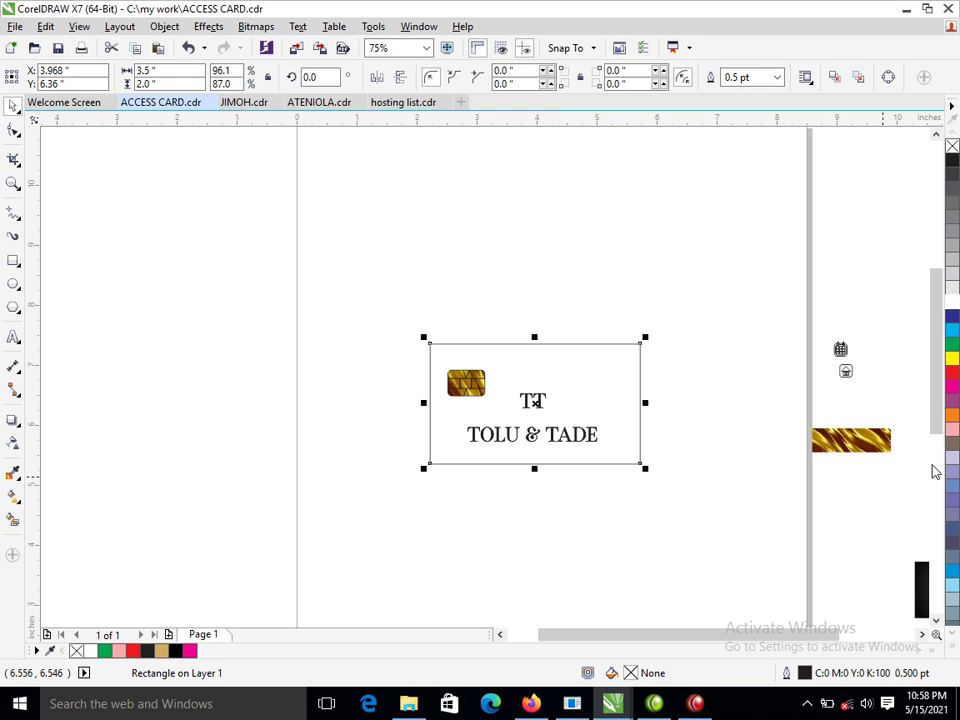
drag(700, 495, 540, 466)
drag(407, 321, 746, 531)
drag(551, 524, 599, 555)
right_click(599, 555)
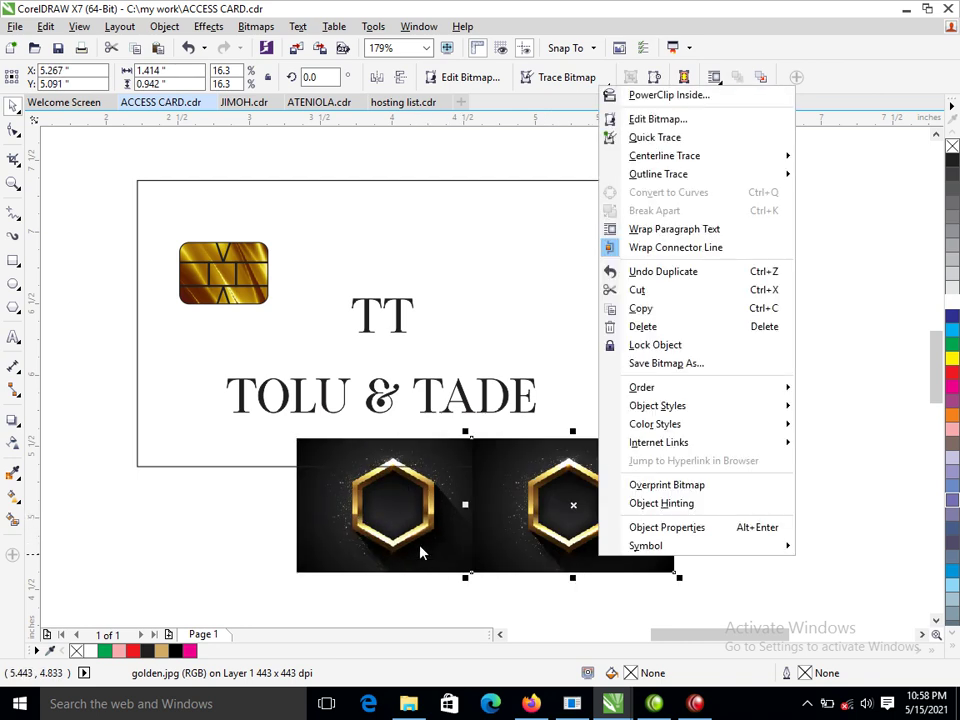
key(Escape)
shift+click(420, 547)
key(c)
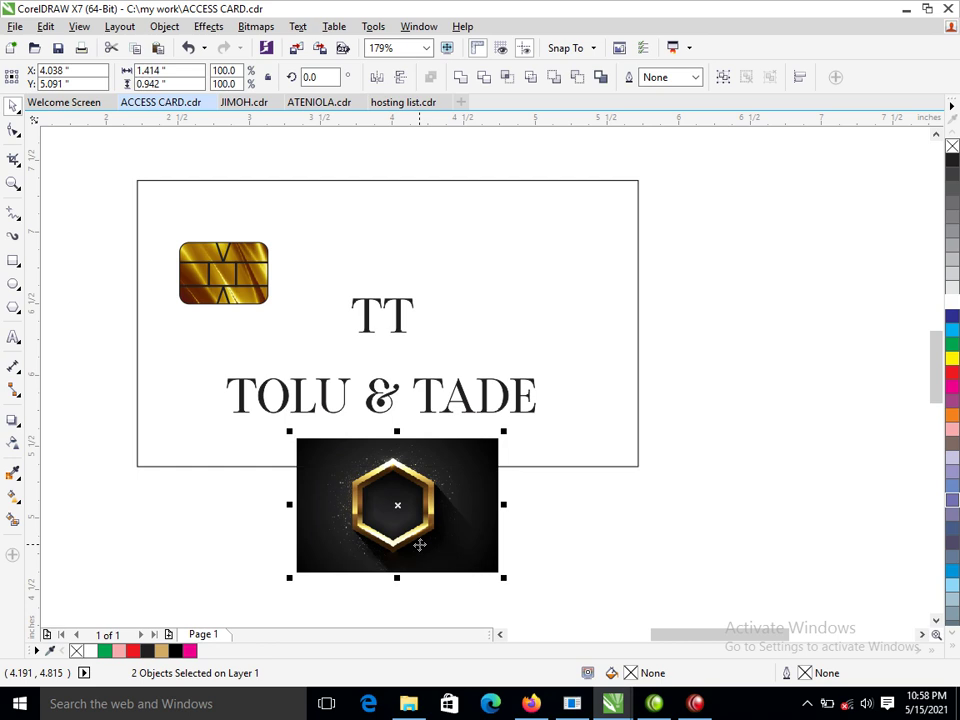
- Crop the upper hexagon image copy to its thin bottom strip and stretch the strip downward to extend the dark background
click(601, 573)
click(395, 488)
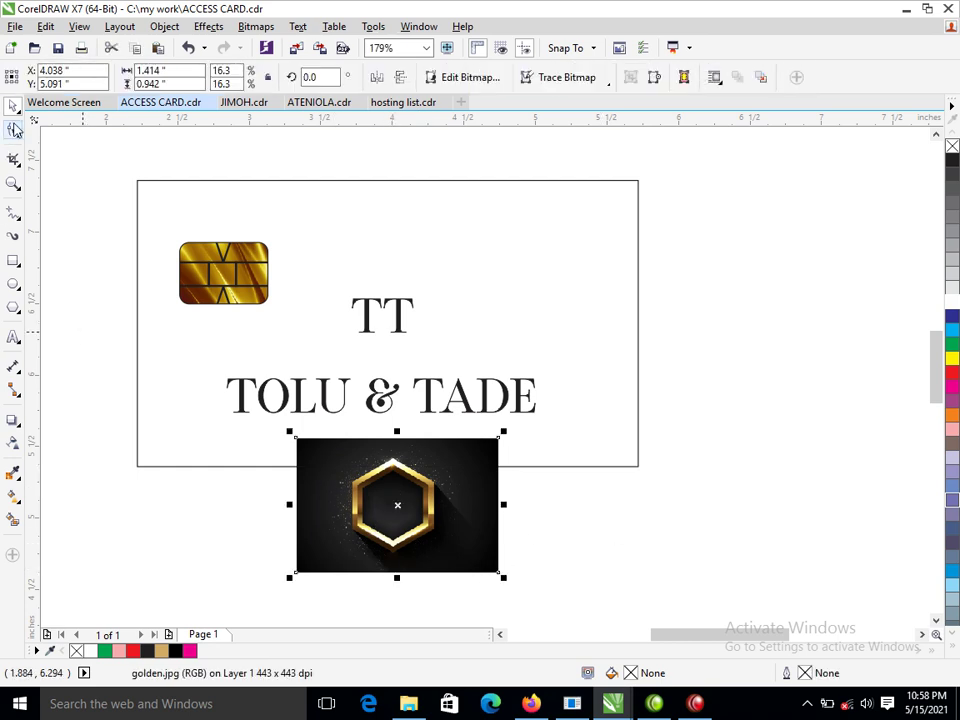
click(14, 131)
click(499, 439)
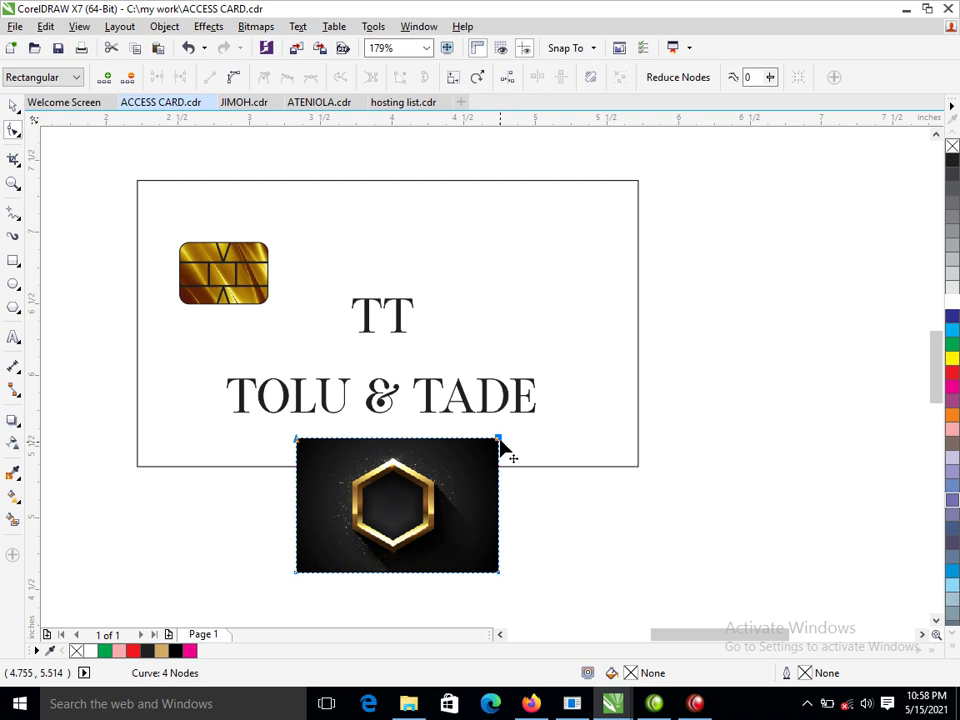
drag(500, 438, 503, 567)
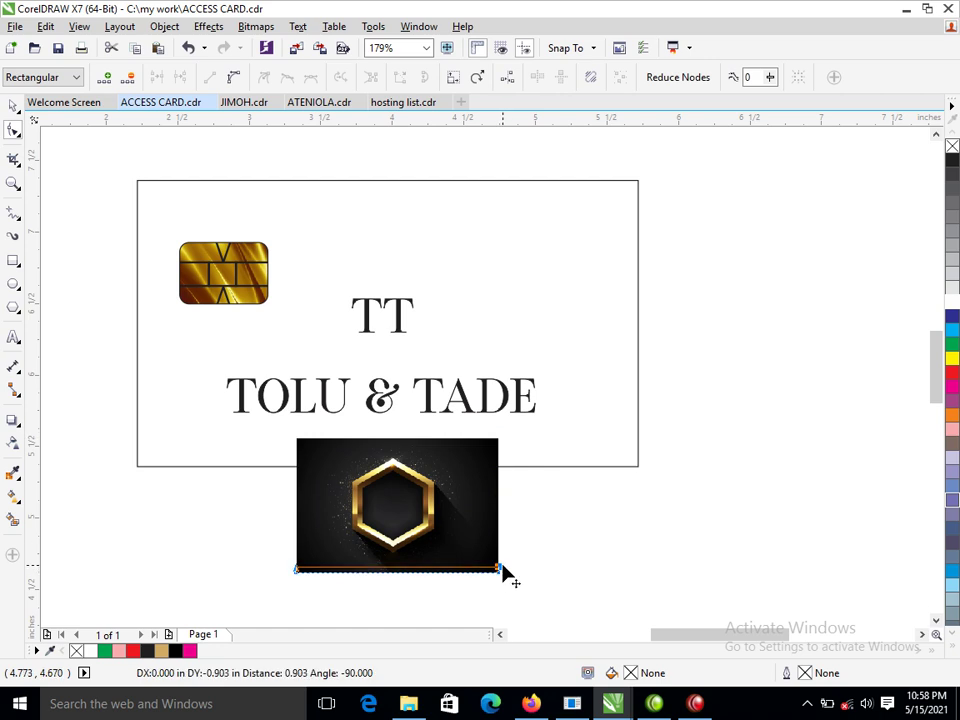
key(space)
mouse_move(398, 577)
mouse_down()
mouse_move(398, 636)
mouse_move(398, 579)
mouse_move(407, 600)
mouse_move(399, 585)
mouse_up()
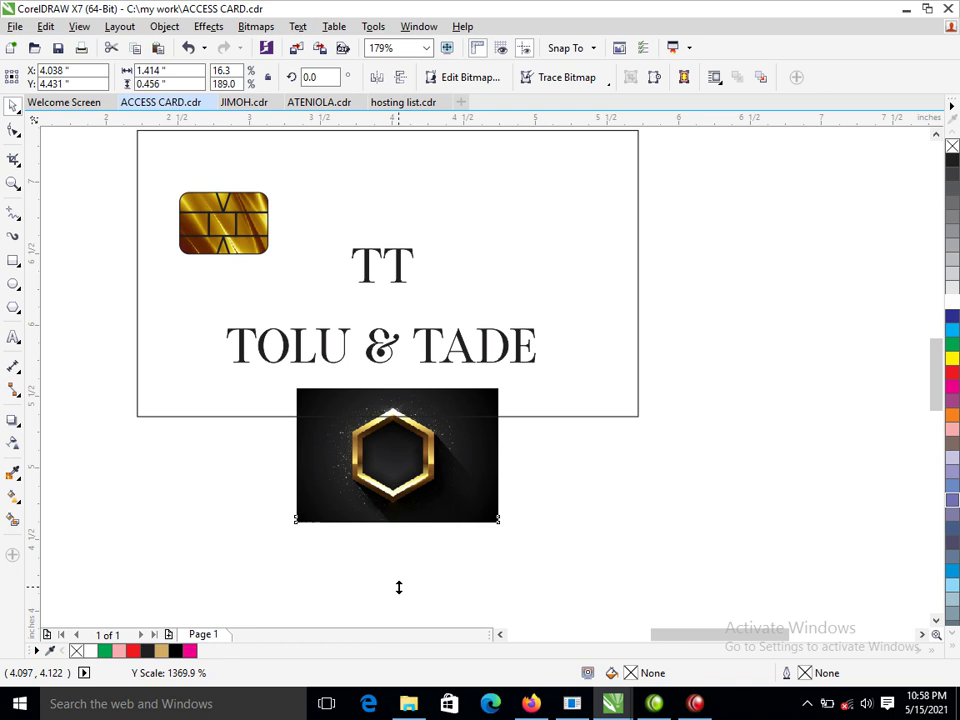
- Try to convert the hexagon image and its stretched strip into one 300 dpi CMYK bitmap with a transparent background
shift+click(482, 481)
key(alt+b)
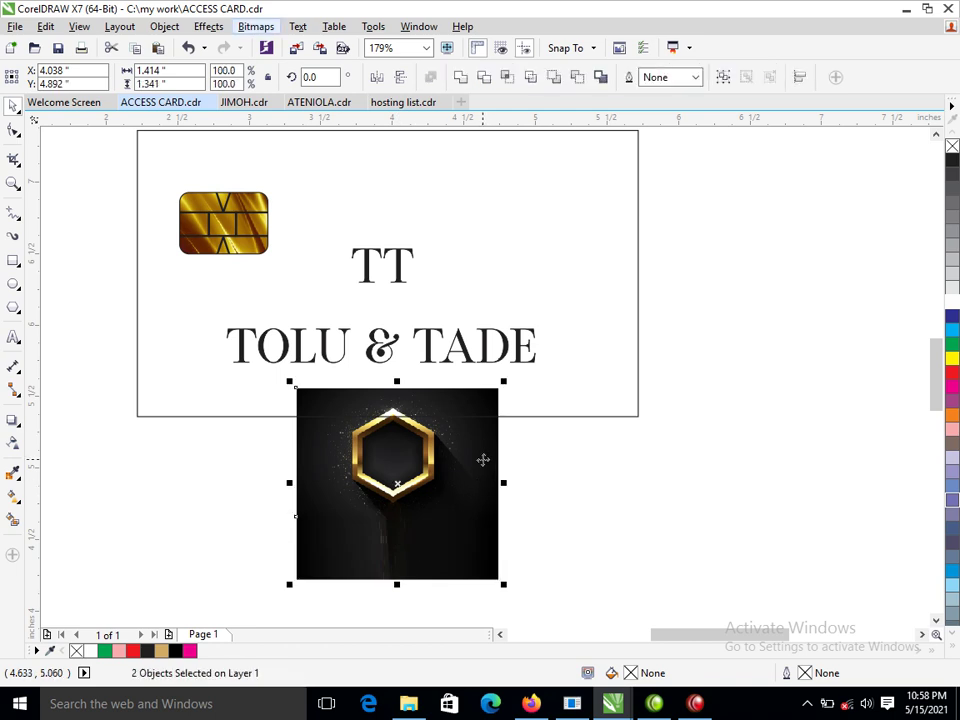
key(Down)
key(Return)
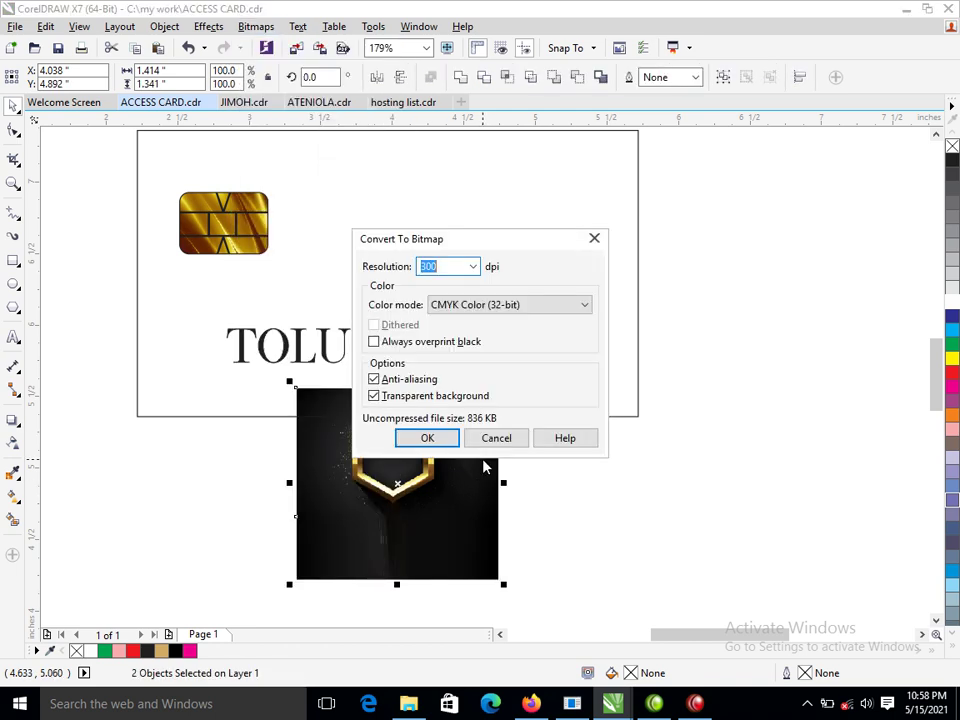
key(Return)
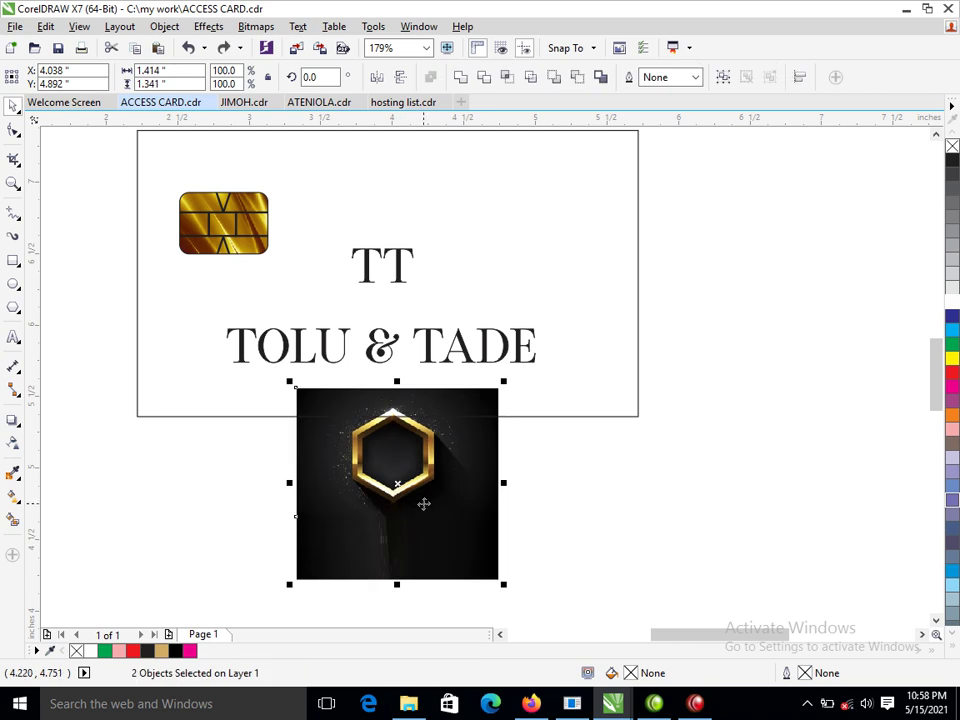
- Convert the hexagon image and its stretched strip into one 300 dpi RGB Color (24-bit) bitmap with a transparent background
key(alt+b)
key(Return)
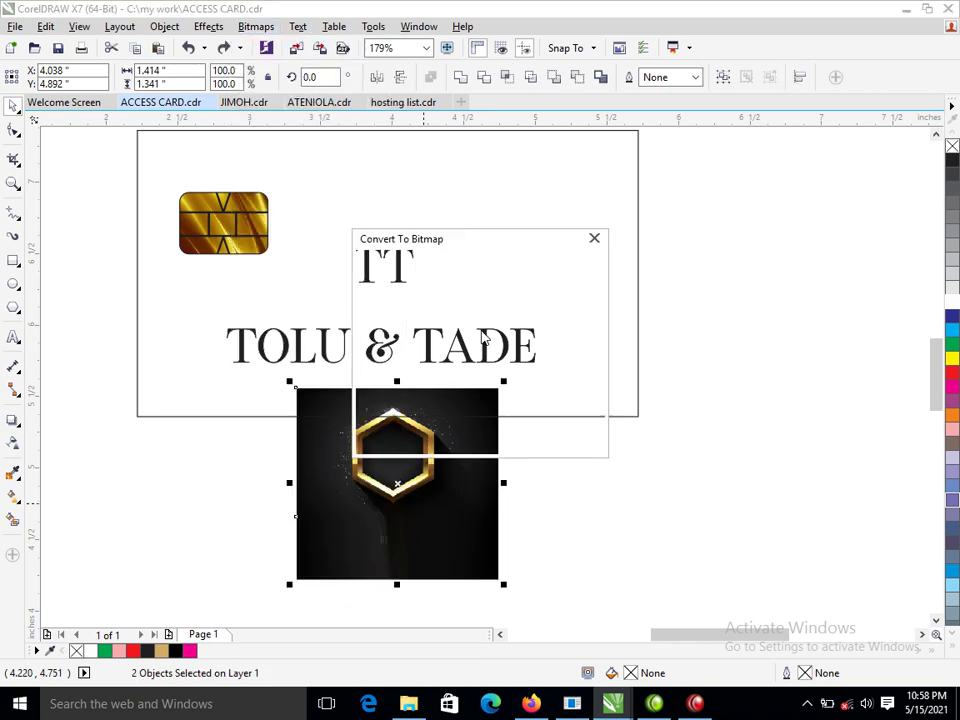
click(585, 305)
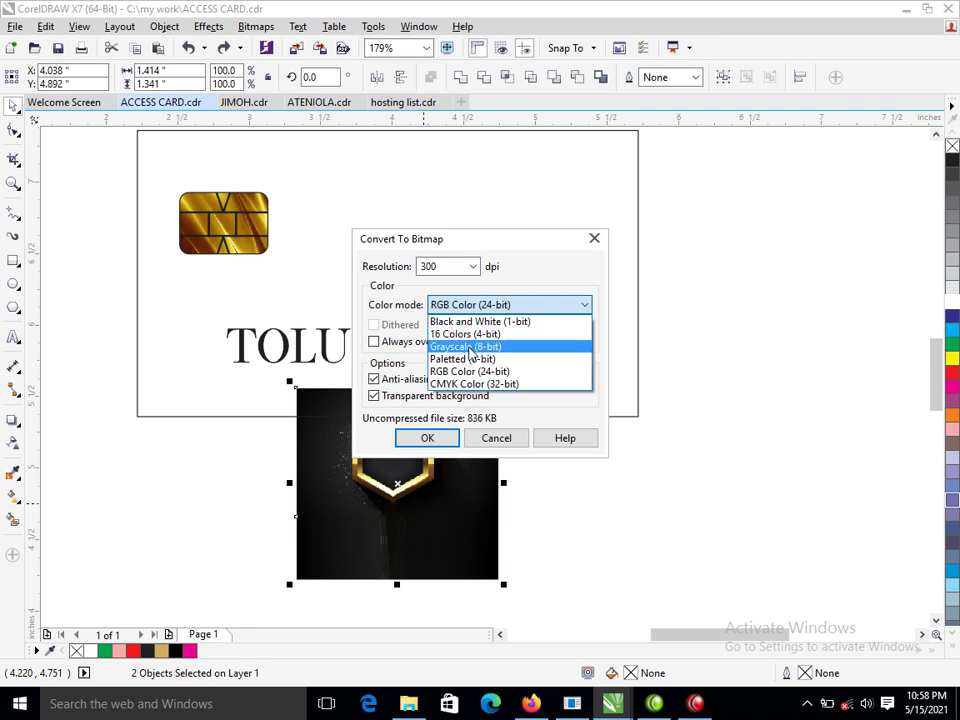
click(469, 373)
click(450, 437)
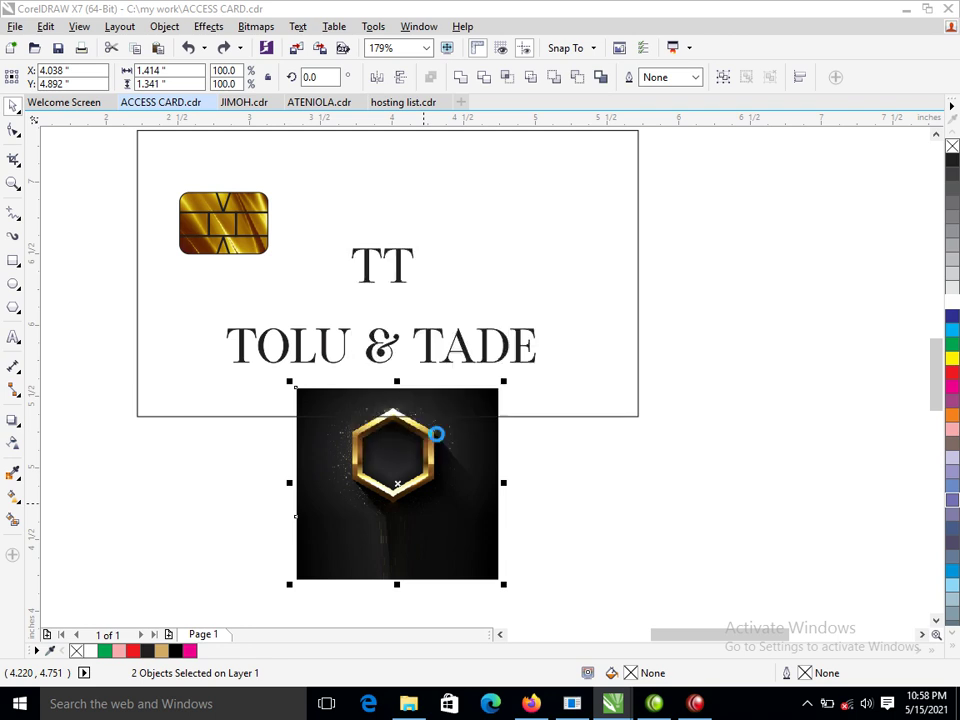
- Duplicate the merged hexagon bitmap and centre the copy exactly over the original
drag(402, 486, 516, 491)
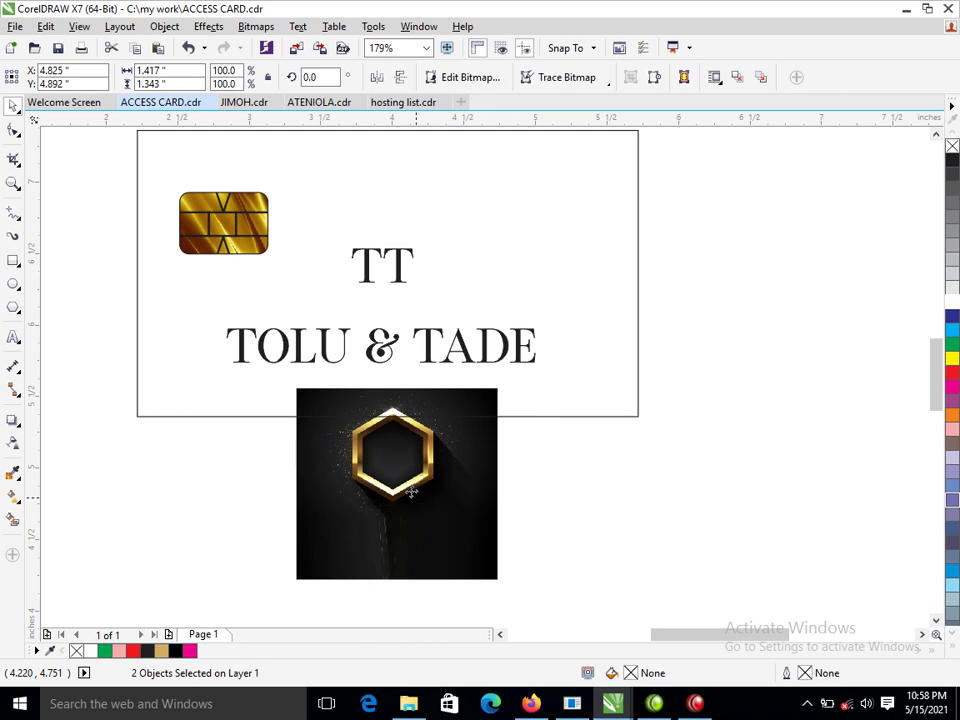
shift+click(366, 490)
key(c)
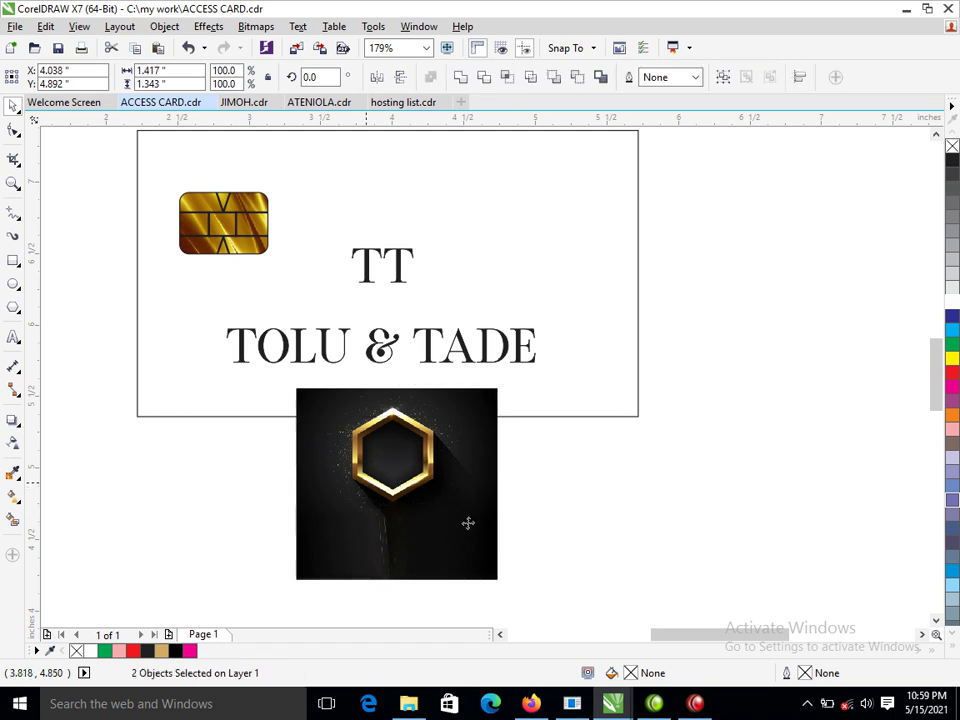
- Crop the upper copy of the hexagon bitmap to its thin top strip and stretch the strip upward to about 0.72 inch tall
key(Escape)
click(396, 526)
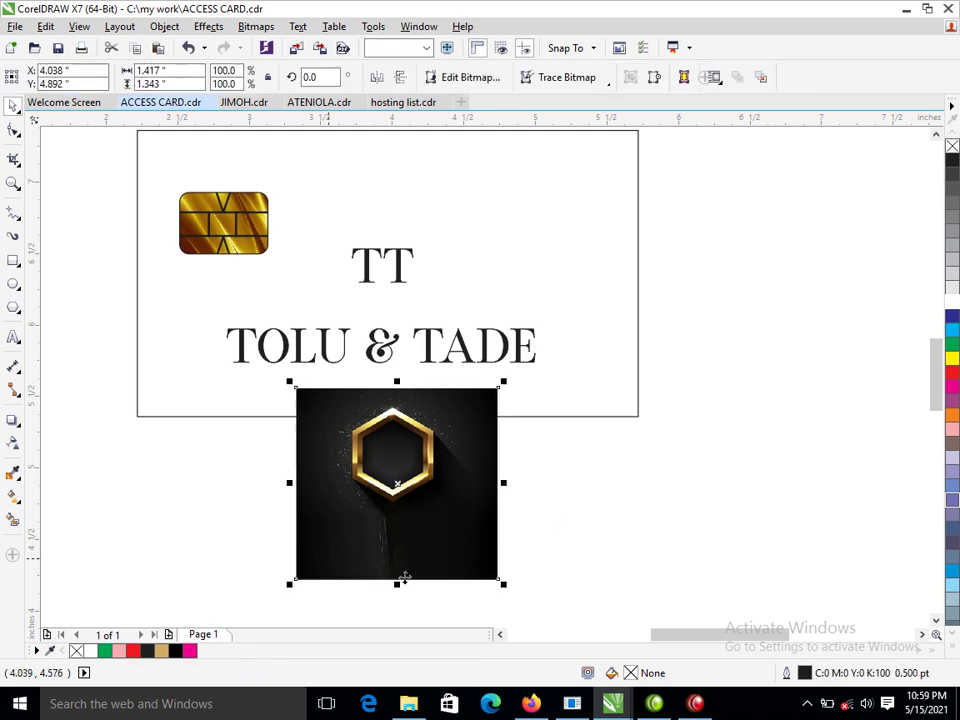
key(F10)
drag(274, 540, 497, 397)
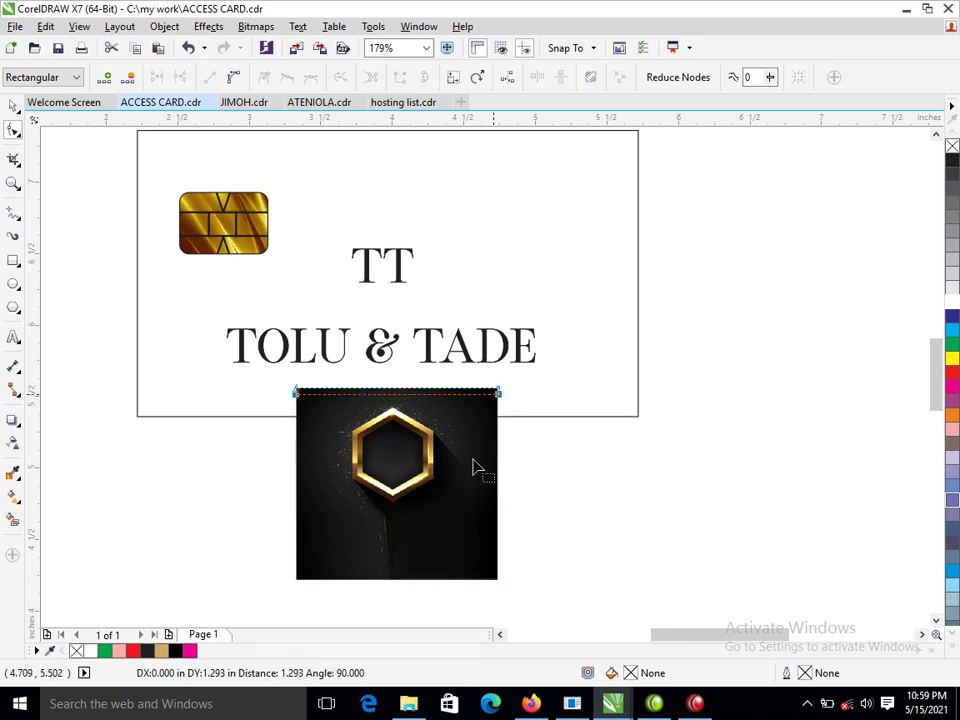
key(space)
drag(396, 392, 399, 286)
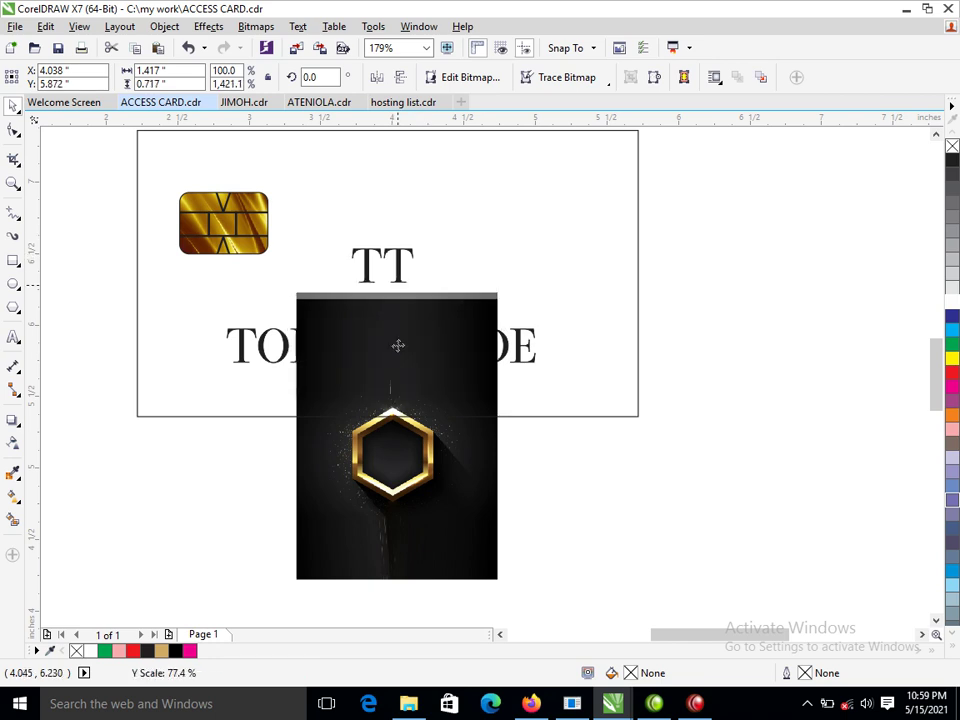
- Convert the hexagon bitmap and its upward-stretched strip into one bitmap
shift+click(437, 450)
shift+click(437, 430)
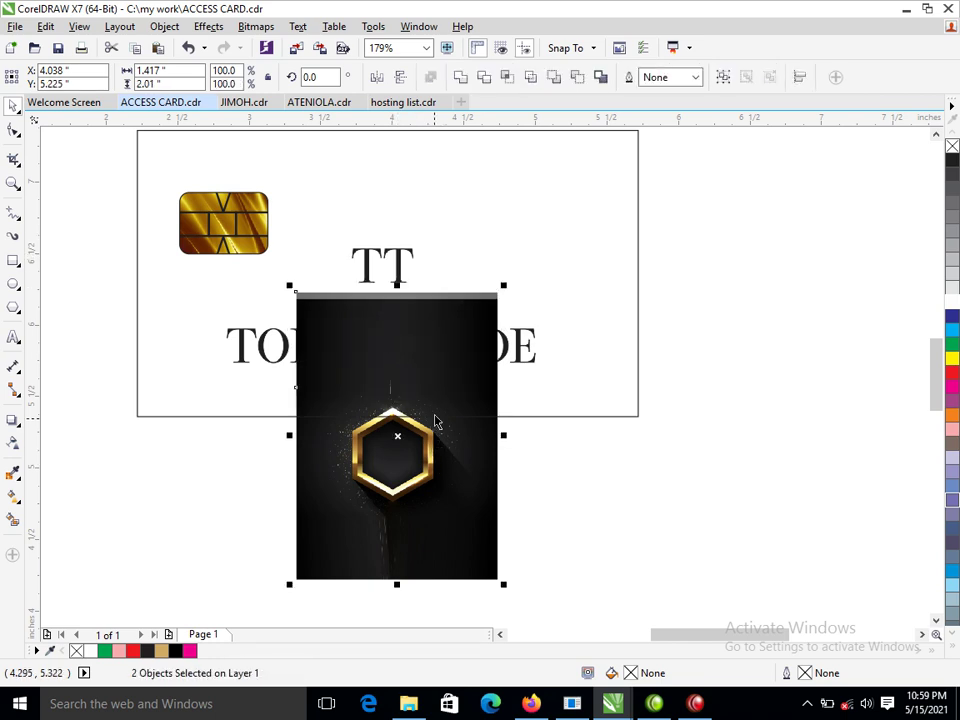
key(alt+b)
key(Return)
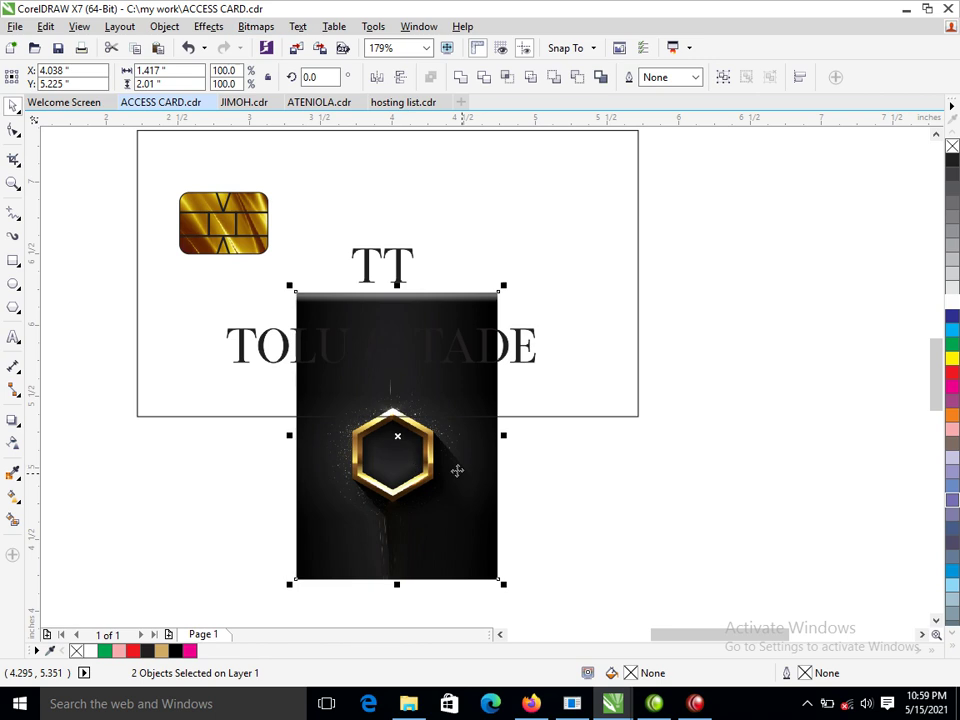
click(446, 472)
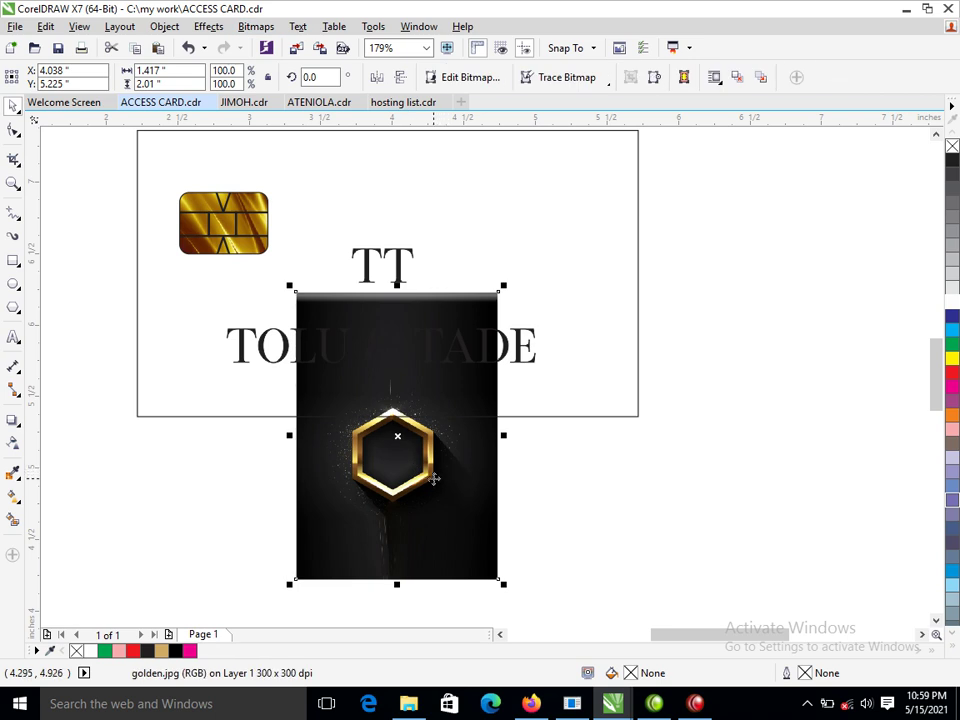
- Move the merged tall hexagon bitmap toward the card's right side and place a duplicate centred exactly over it
drag(434, 479, 590, 485)
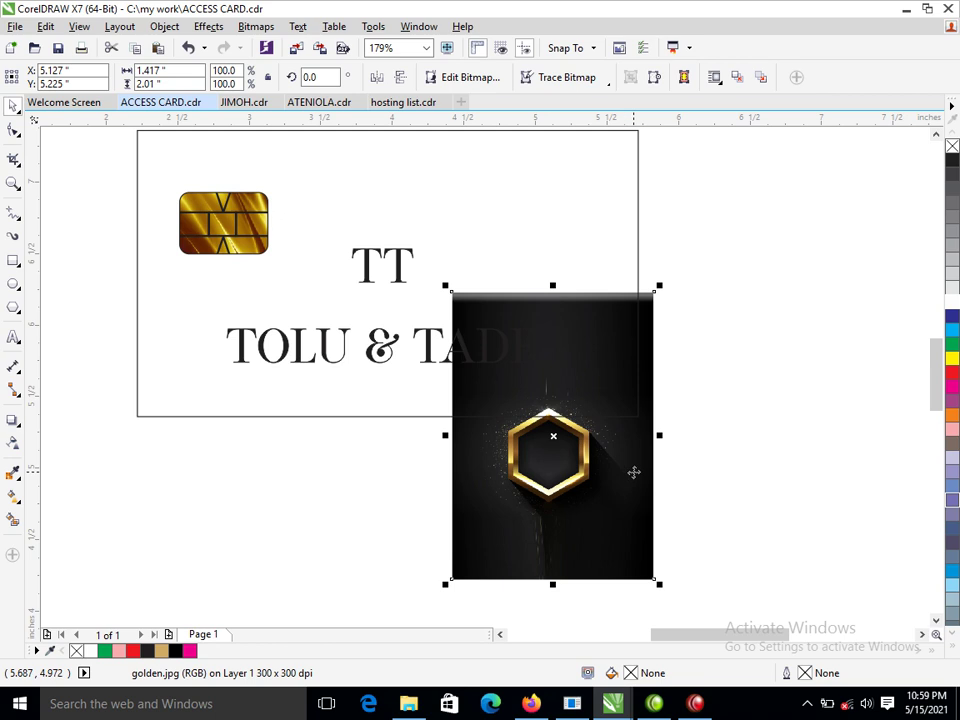
drag(628, 472, 456, 470)
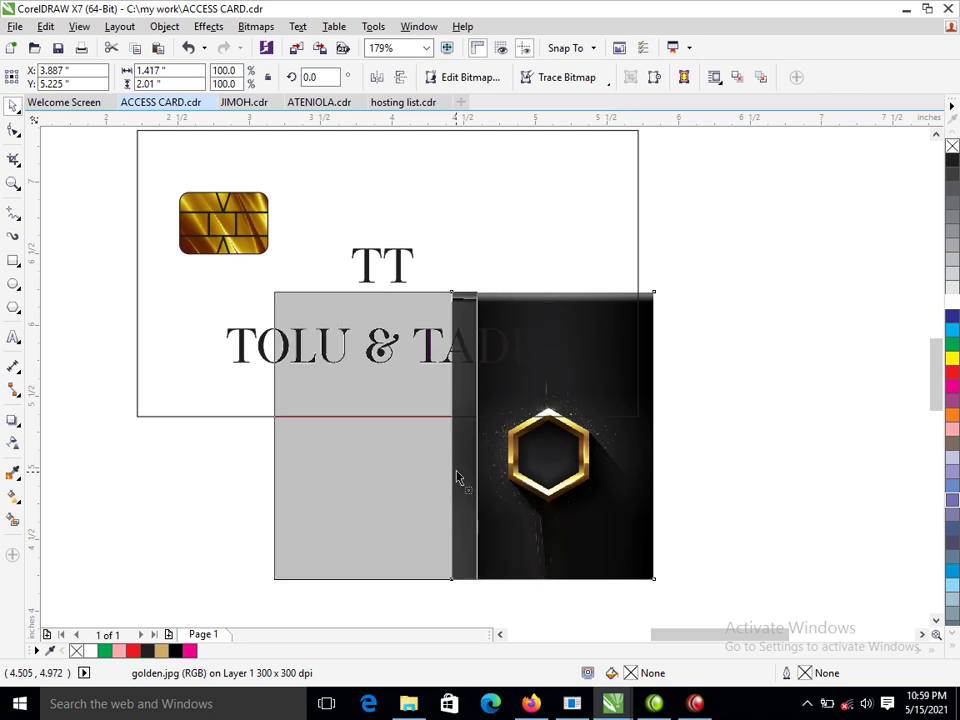
right_click(456, 472)
shift+click(609, 465)
key(c)
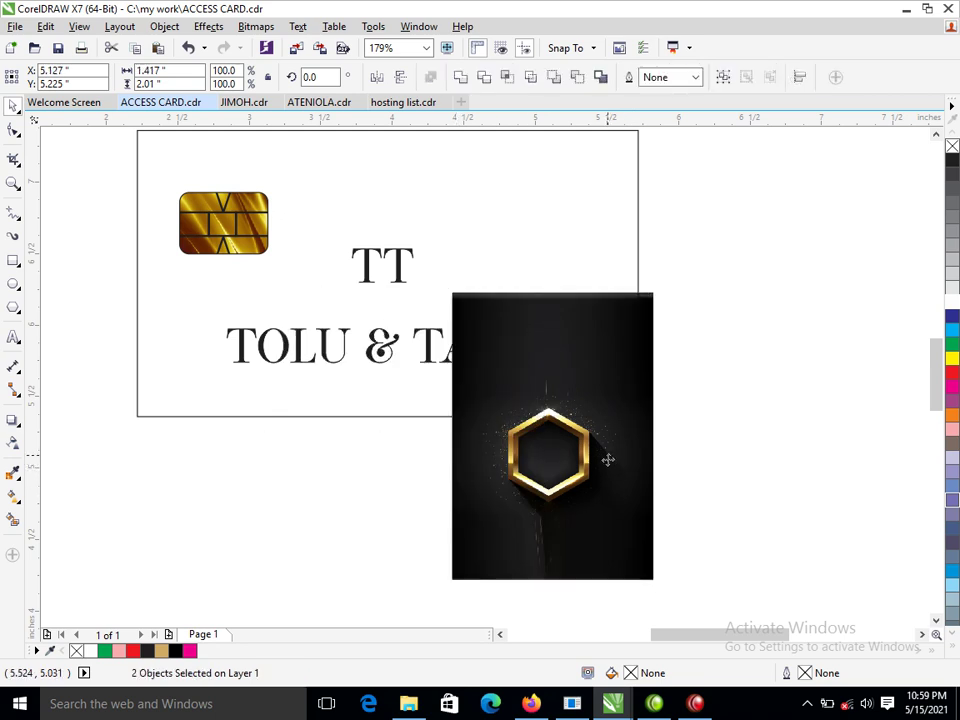
- Crop the upper bitmap copy to a left-edge strip about 0.1 inch wide and stretch it leftward to extend the dark background
key(Escape)
click(614, 458)
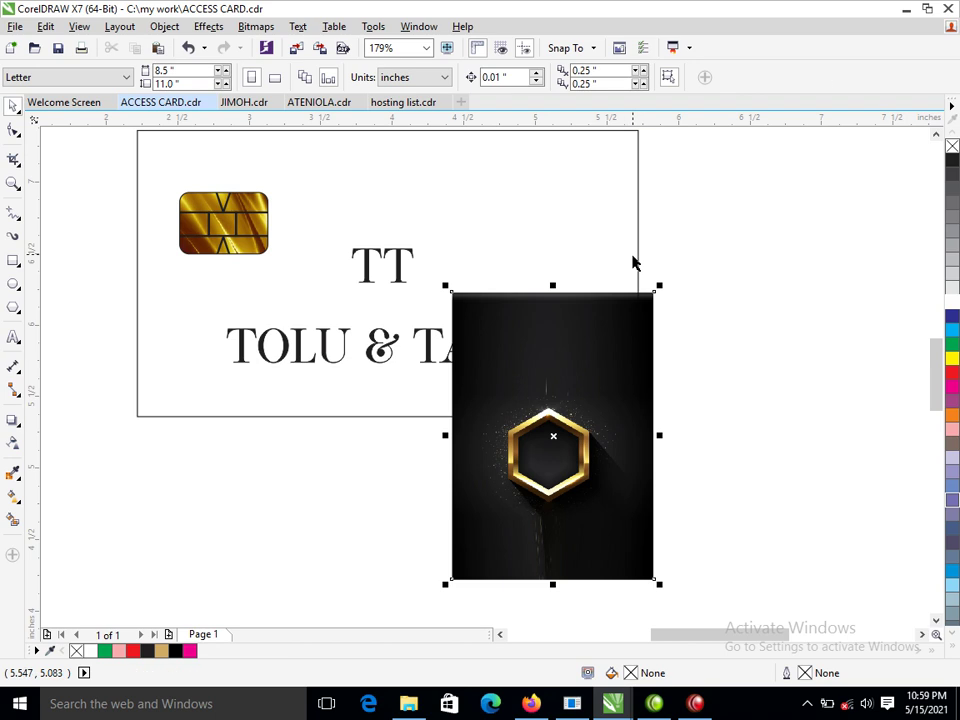
key(F10)
drag(648, 276, 706, 618)
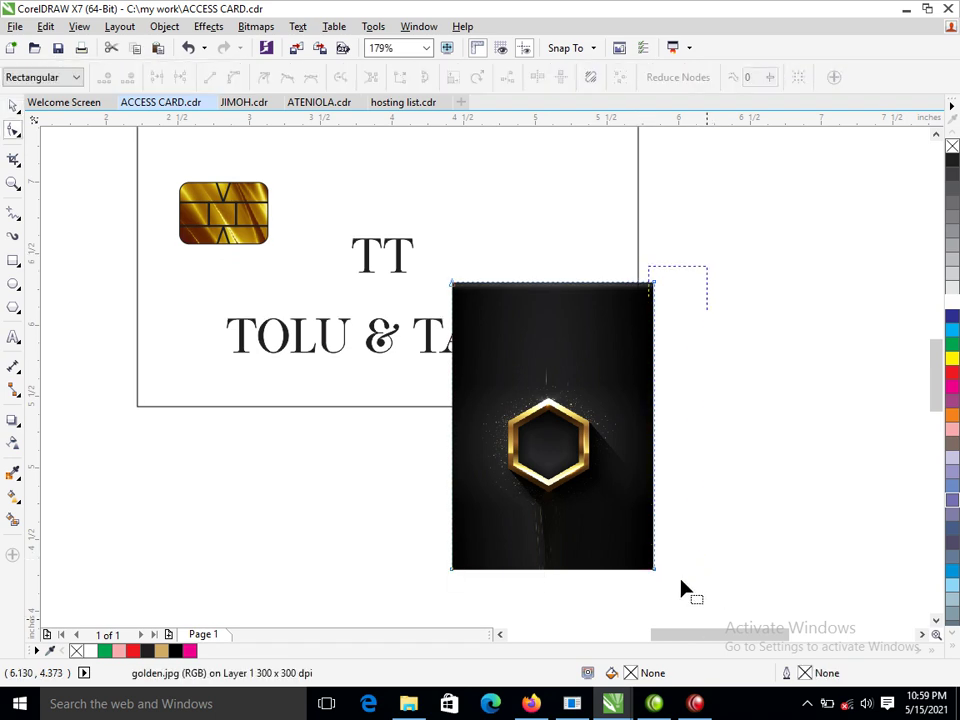
drag(653, 568, 464, 559)
key(space)
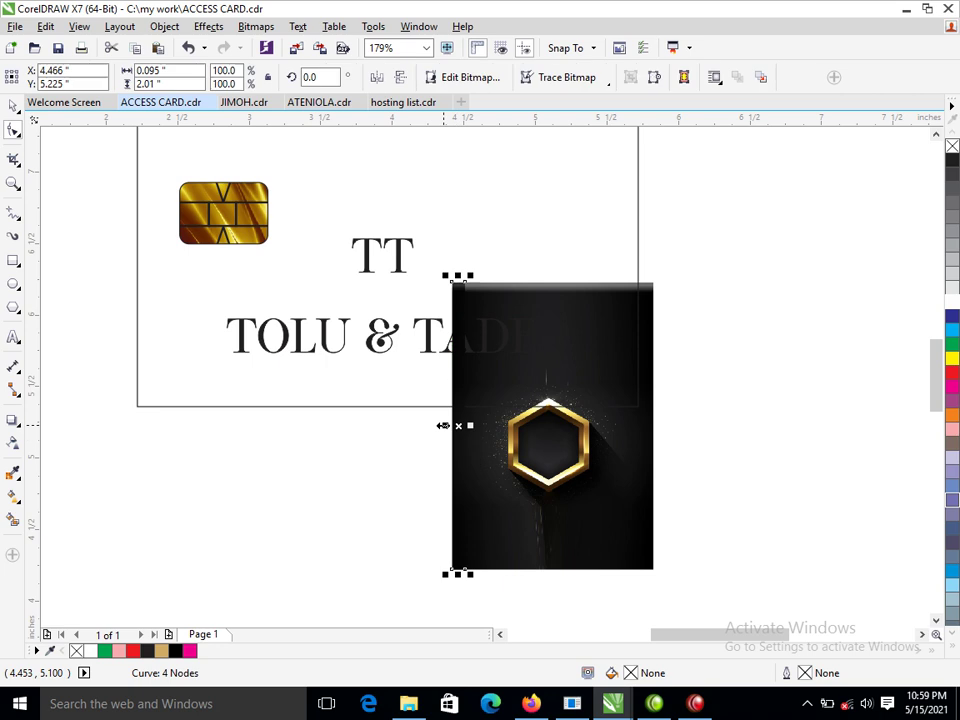
drag(441, 427, 317, 437)
- Convert the hexagon bitmap and its leftward-stretched strip into one bitmap
shift+click(585, 497)
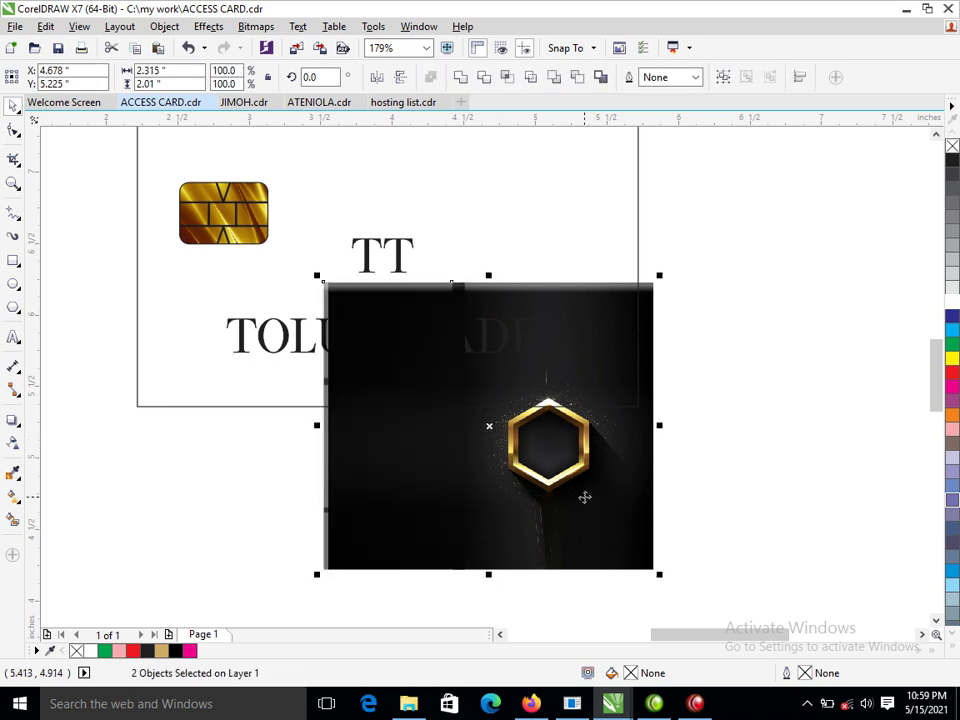
key(alt+b)
key(c)
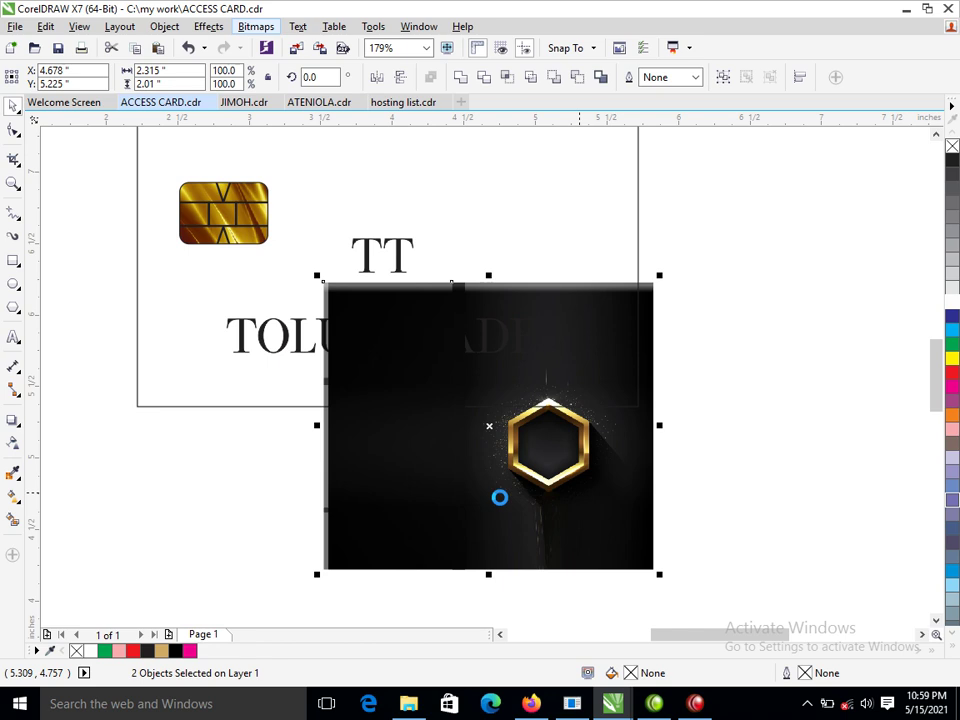
key(Escape)
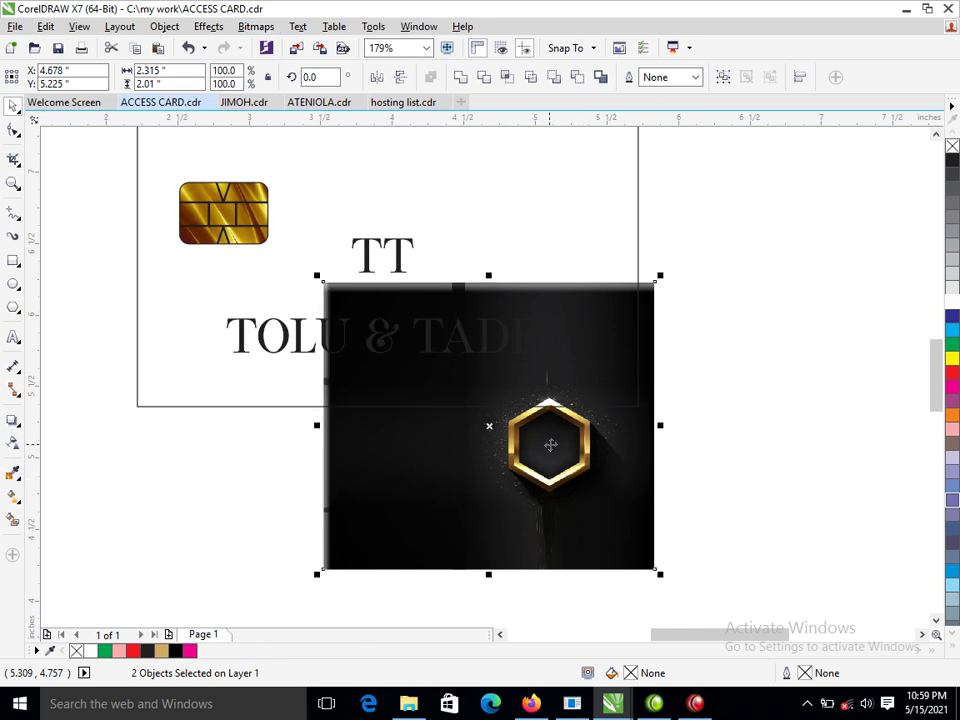
- Duplicate the widened hexagon bitmap and align the copy's right edge with the original so they overlap exactly
drag(551, 441, 397, 459)
right_click(397, 459)
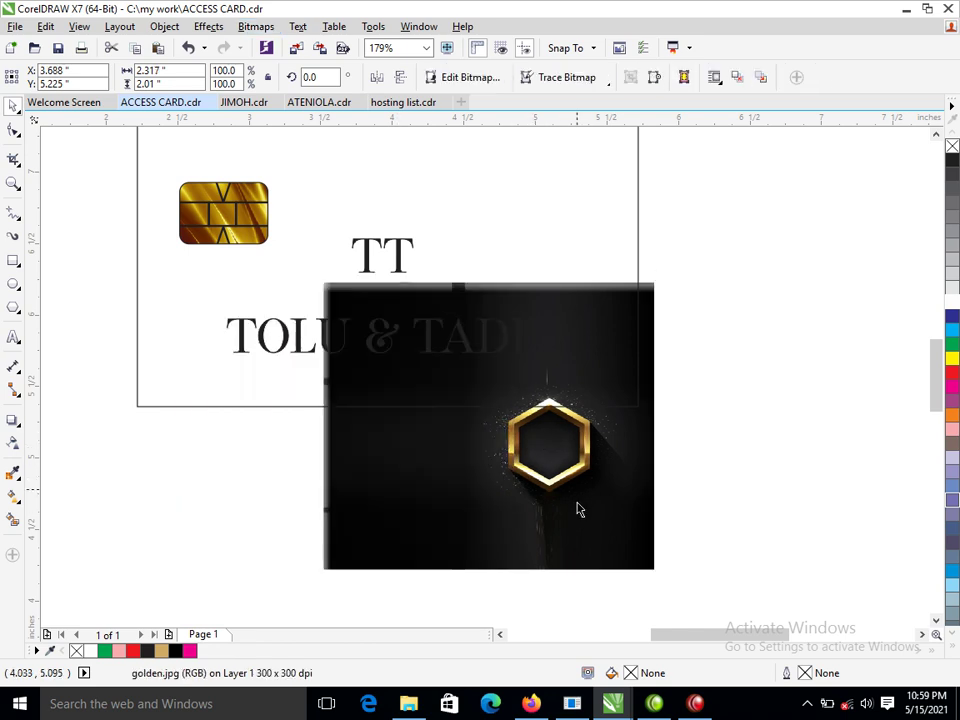
shift+click(607, 502)
key(r)
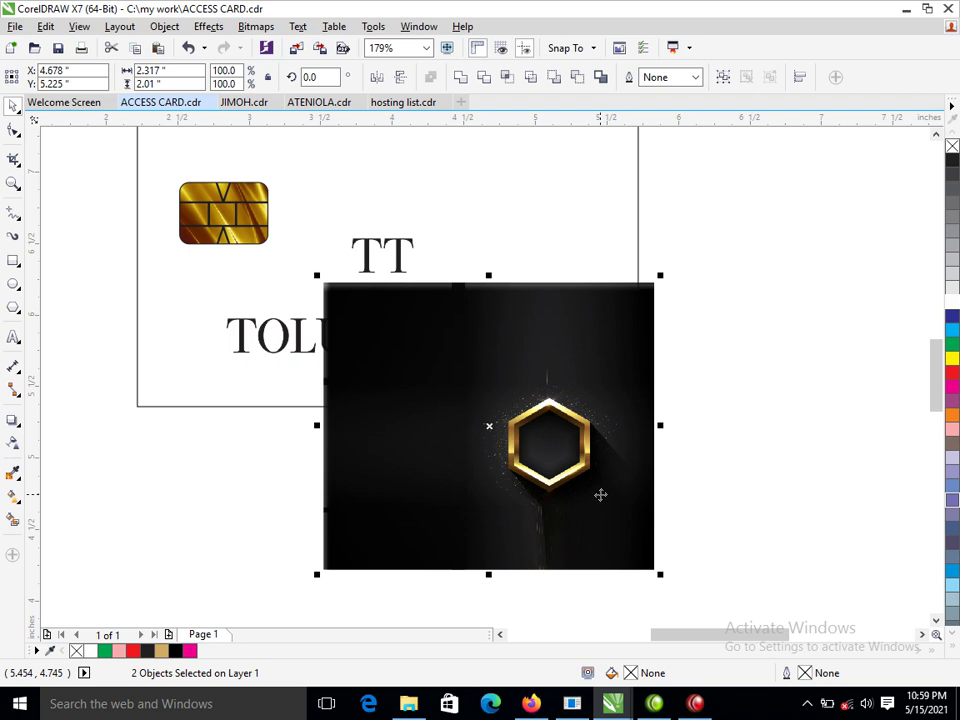
click(645, 453)
click(705, 431)
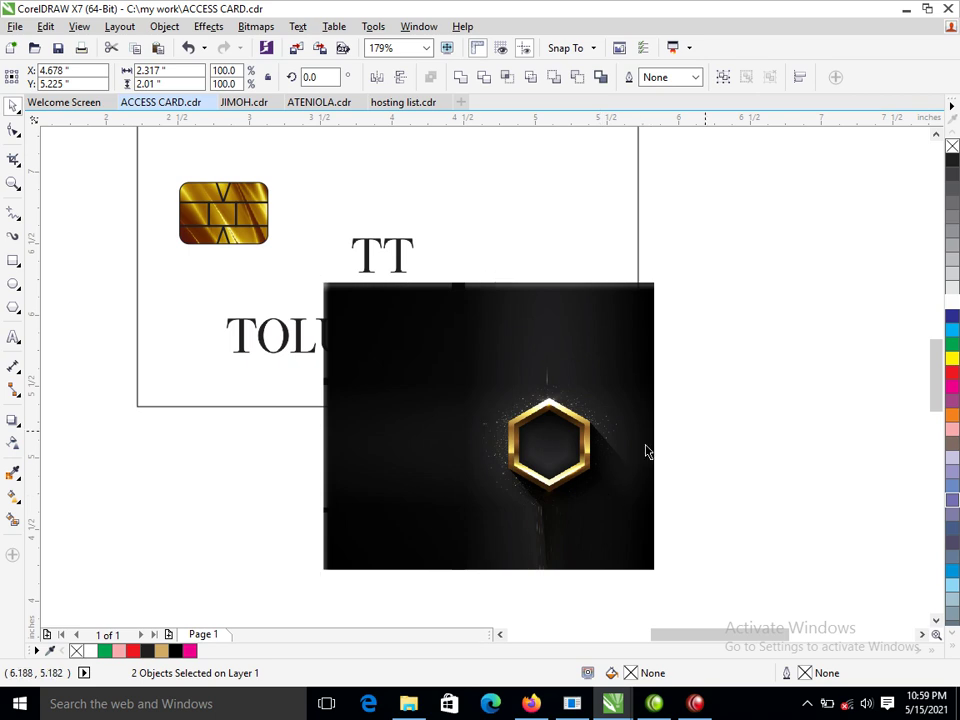
- Crop the upper bitmap copy to a right-edge strip about 0.14 inch wide and stretch it rightward to about 1.29 inches
click(567, 437)
key(F10)
drag(308, 254, 648, 576)
click(322, 571)
key(space)
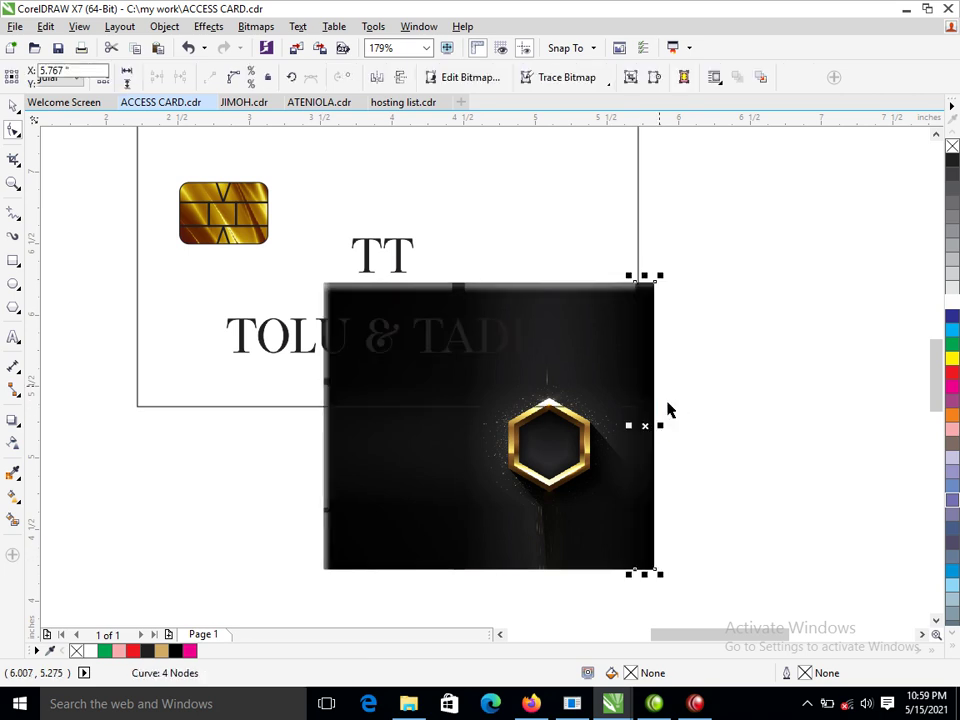
drag(666, 424, 818, 414)
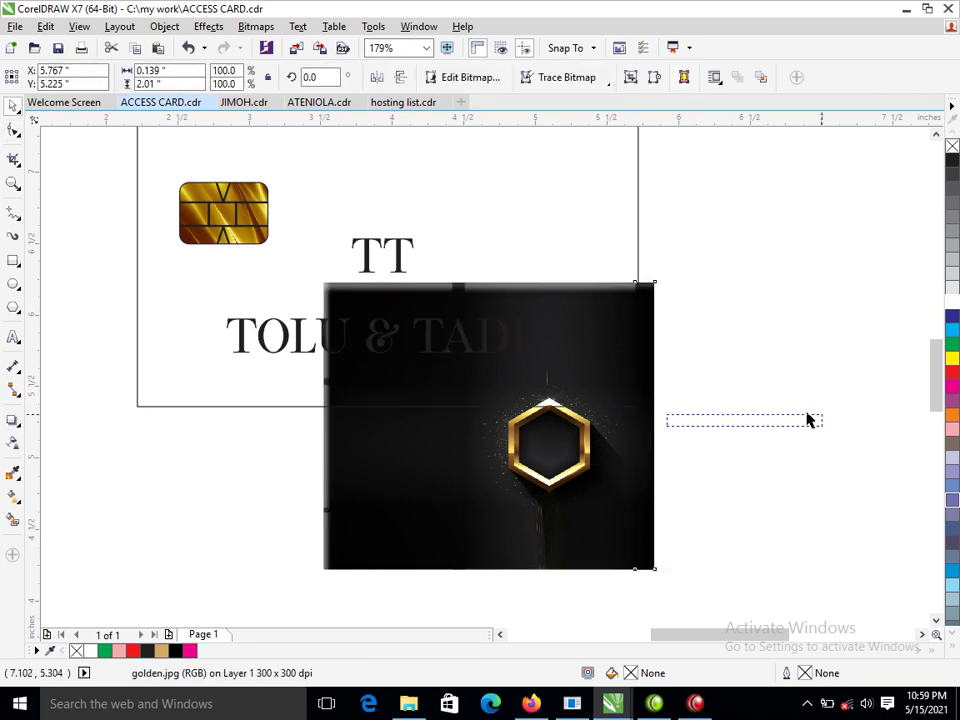
click(653, 415)
drag(664, 426, 824, 409)
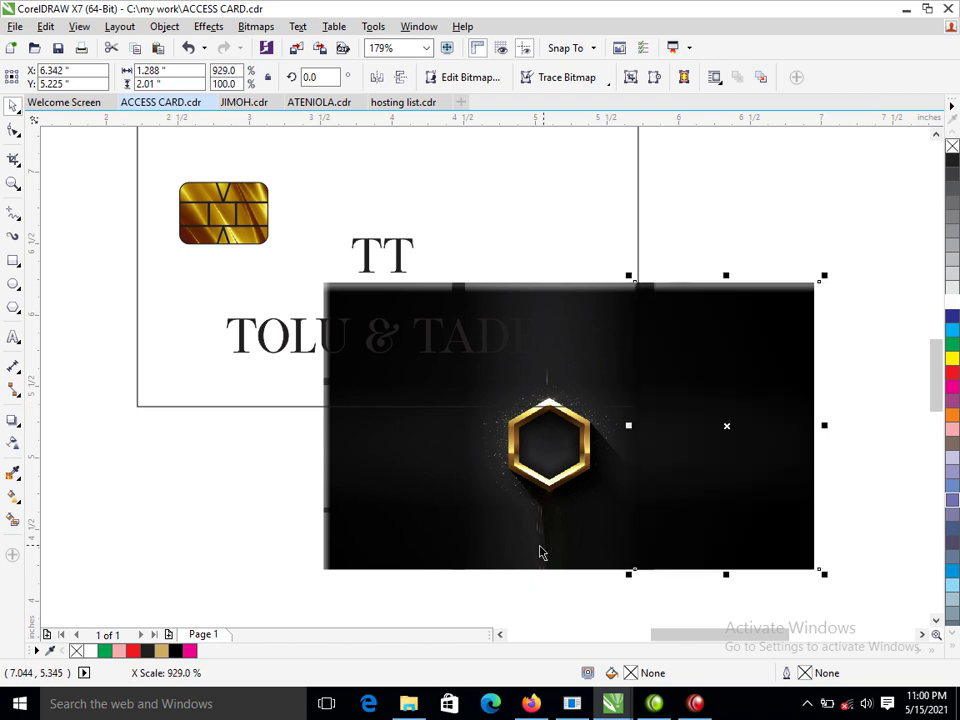
- Convert the hexagon bitmap and its rightward-stretched strip into one bitmap
shift+click(512, 545)
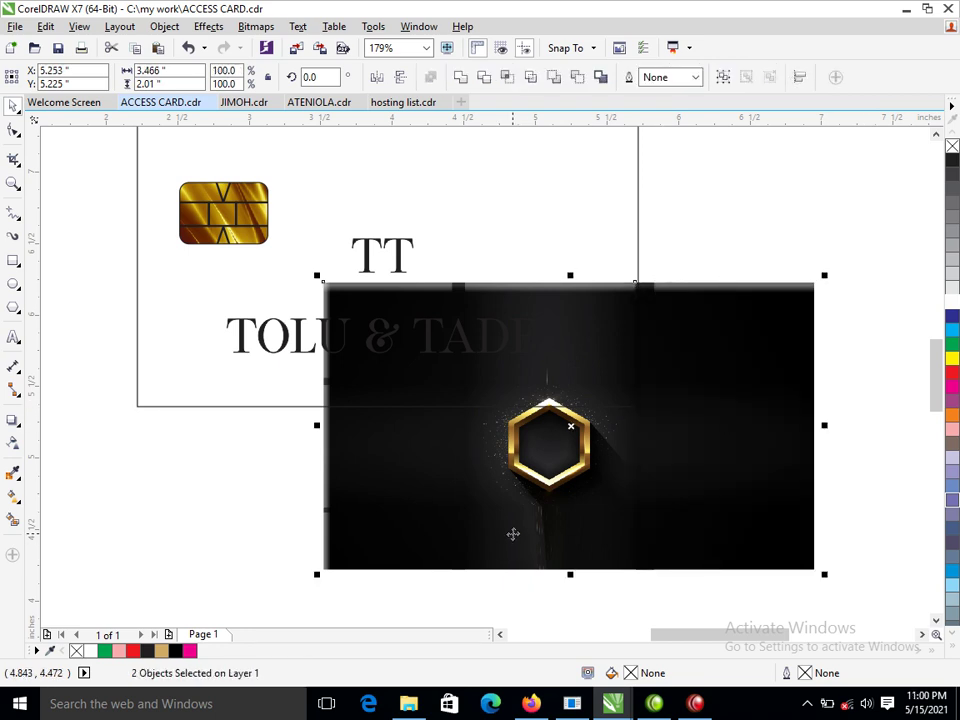
key(alt+b)
key(c)
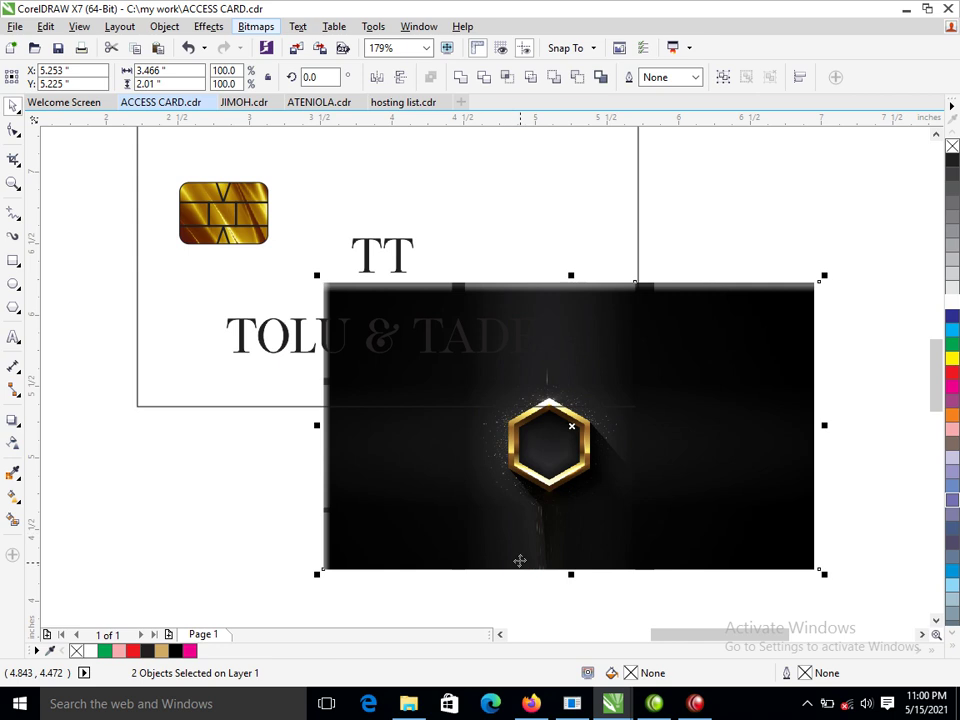
click(451, 516)
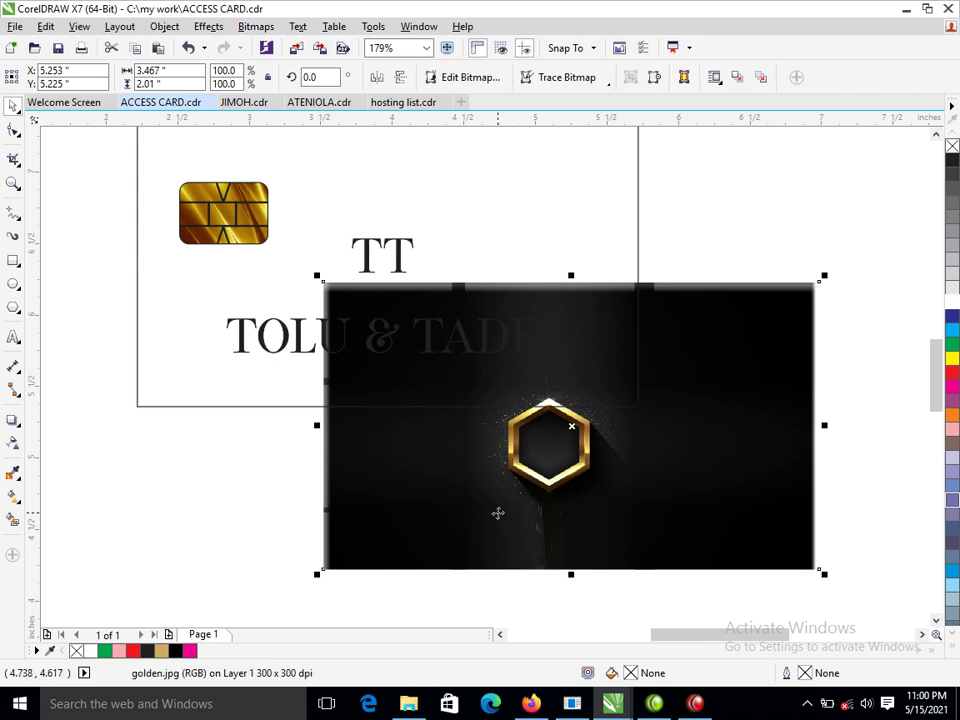
- Convert the full-width hexagon background again to a 300 dpi RGB Color (24-bit) bitmap with anti-aliasing and a transparent background
key(alt+b)
key(Return)
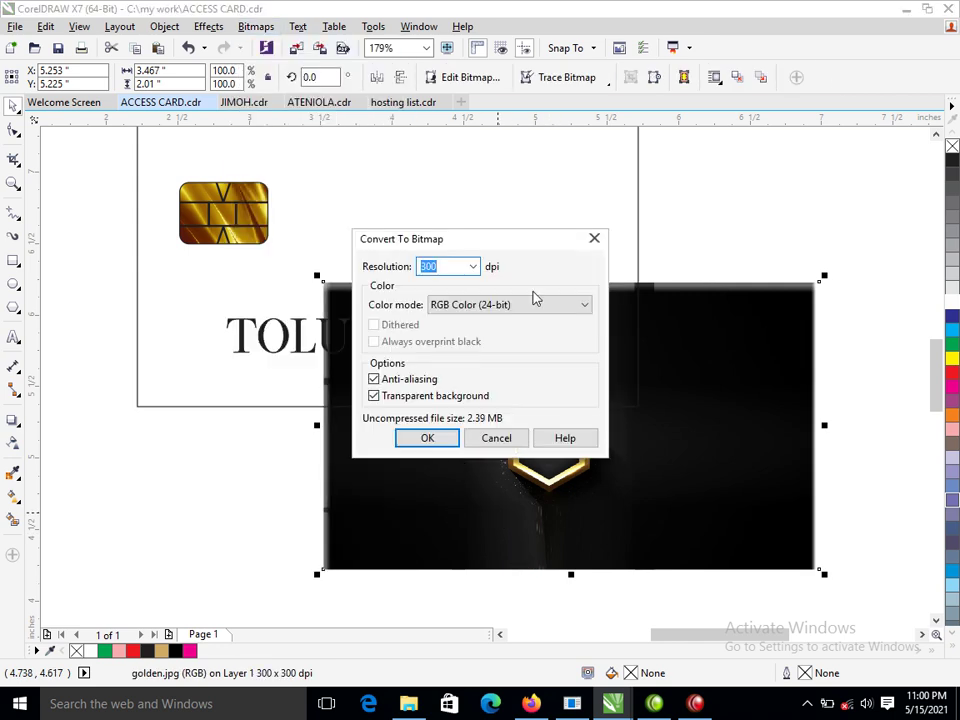
click(582, 306)
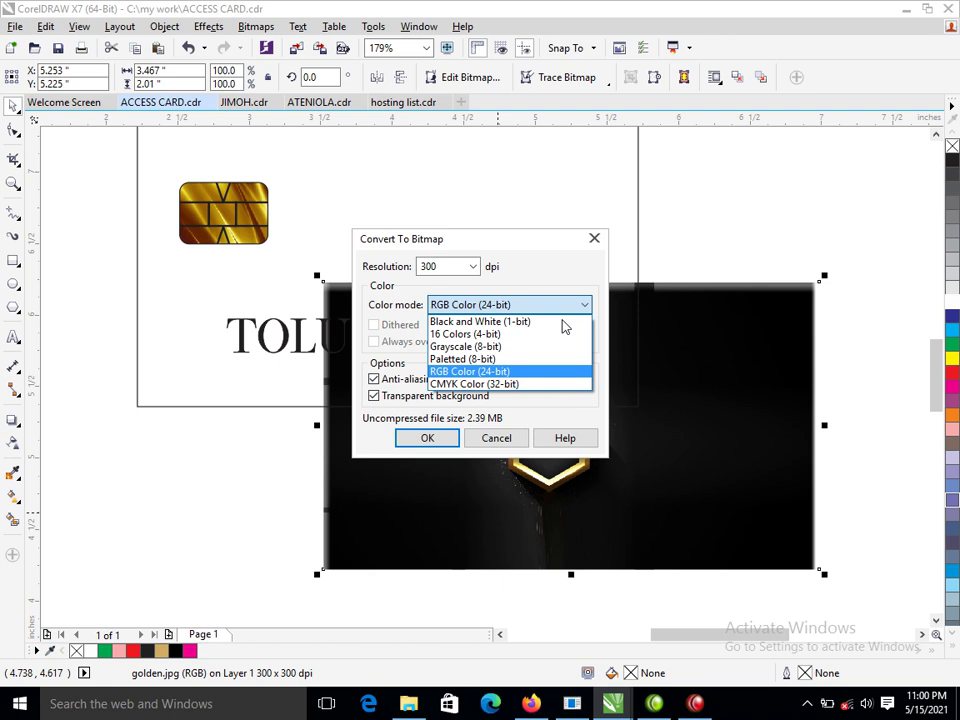
click(465, 371)
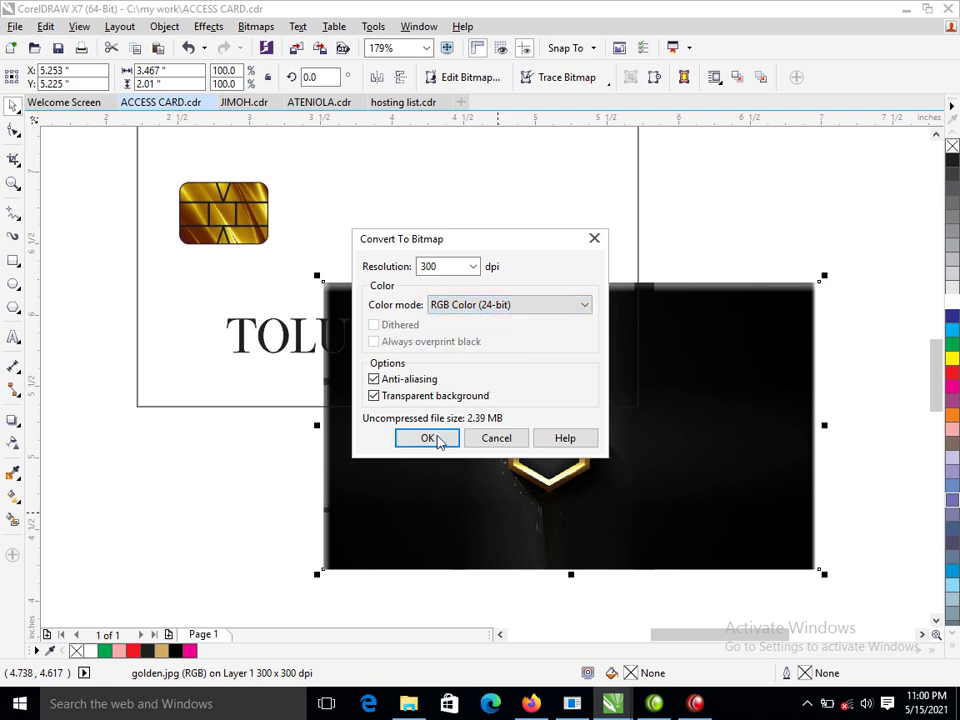
click(429, 437)
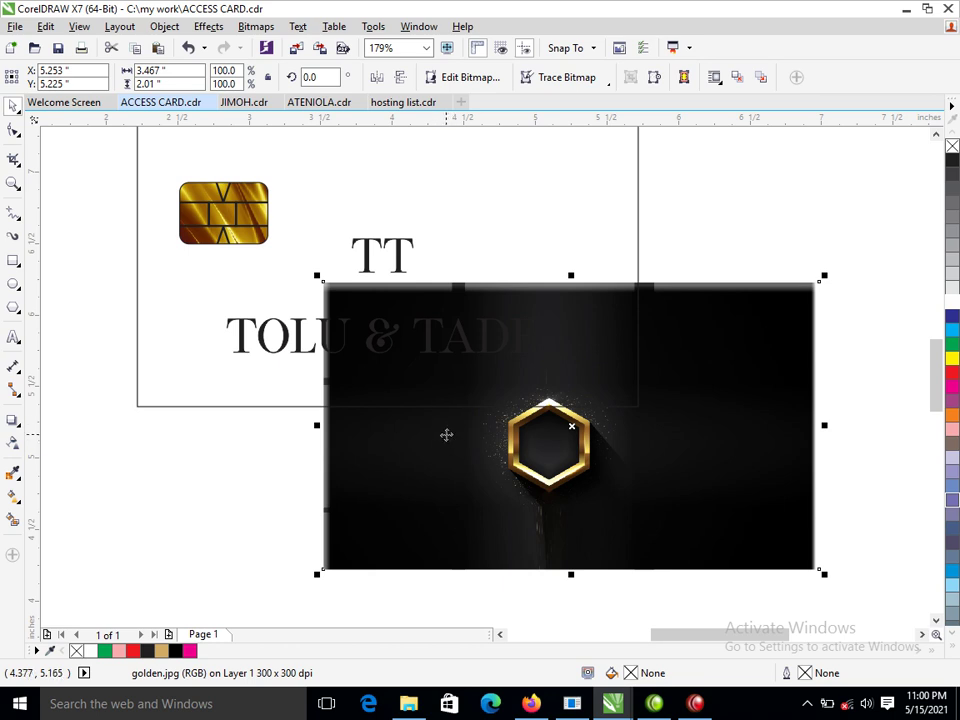
- Move the hexagon background onto the upper part of the card and PowerClip it inside the 3.5 × 2 inch card rectangle
drag(647, 510, 541, 173)
click(607, 225)
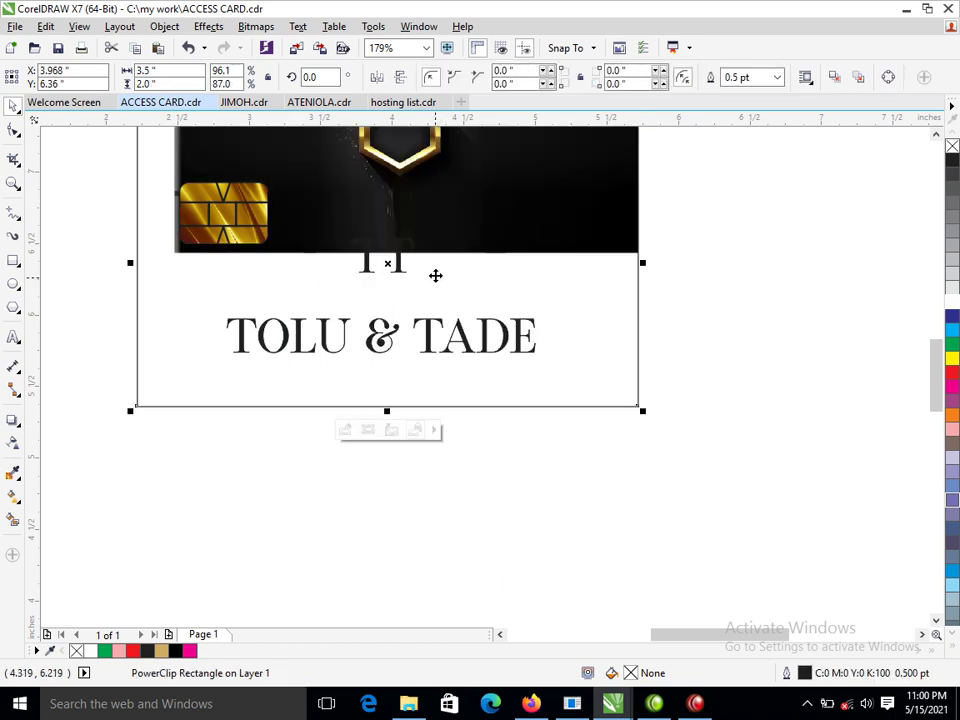
scroll(433, 270, down, 2)
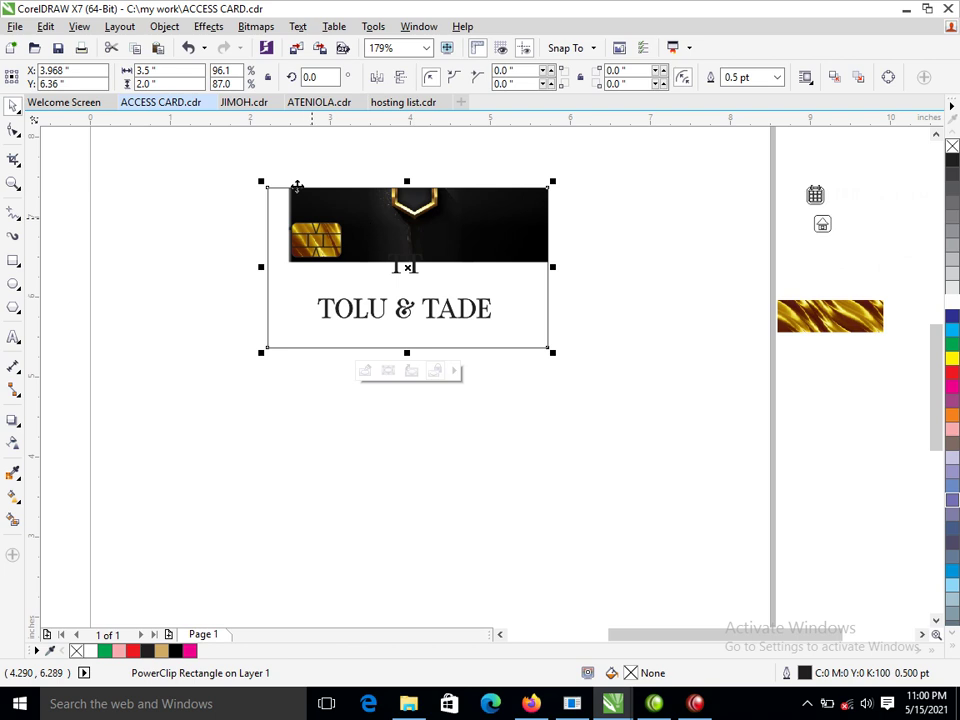
key(F2)
drag(236, 152, 542, 334)
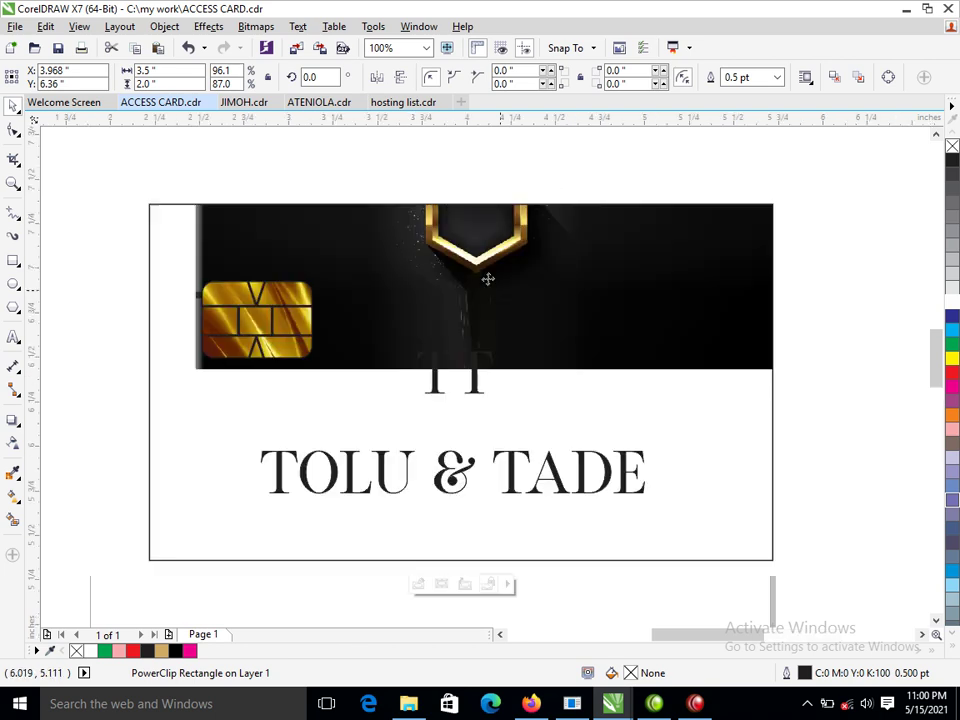
- Move the clipped hexagon background over the card and enlarge it proportionally to about 5.4 × 3.13 inches so it fills the rectangle
ctrl+click(493, 299)
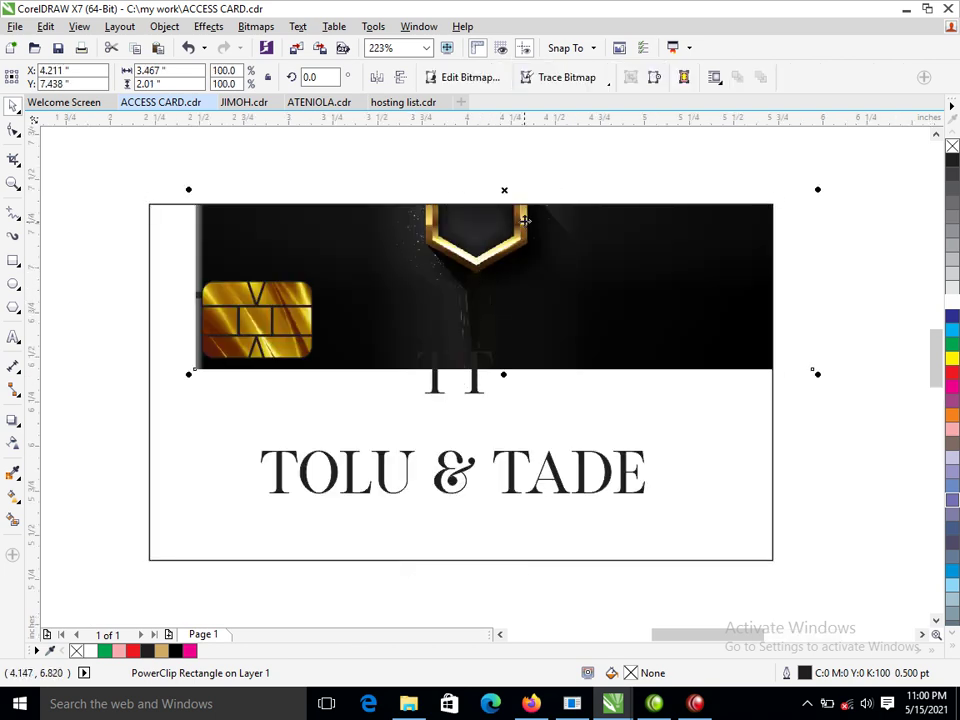
drag(525, 220, 475, 428)
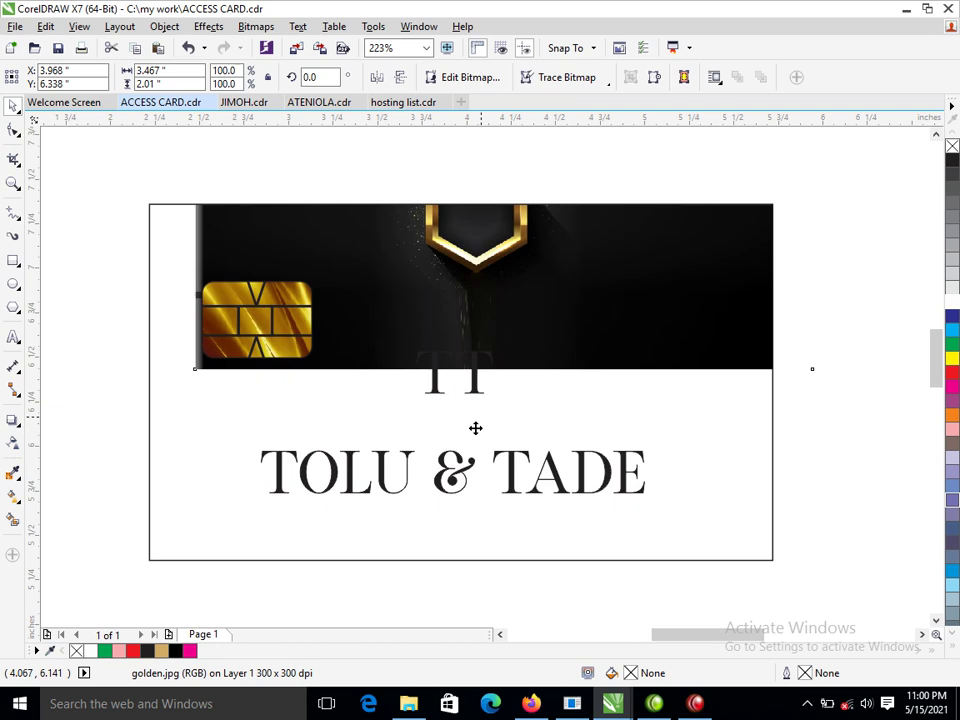
drag(775, 203, 870, 165)
drag(463, 387, 474, 349)
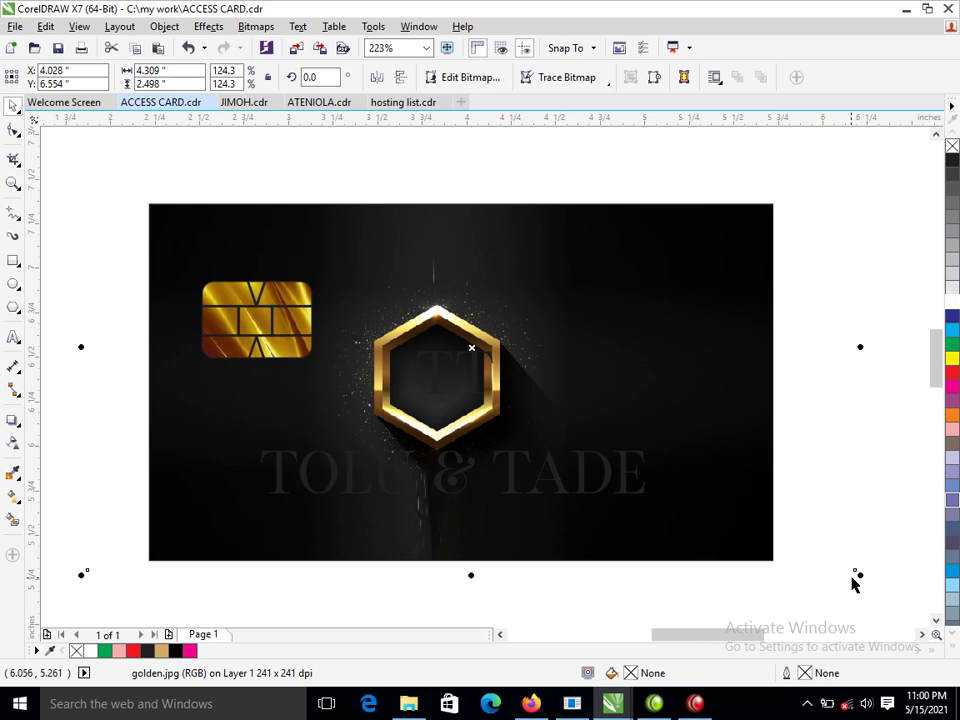
drag(858, 574, 898, 598)
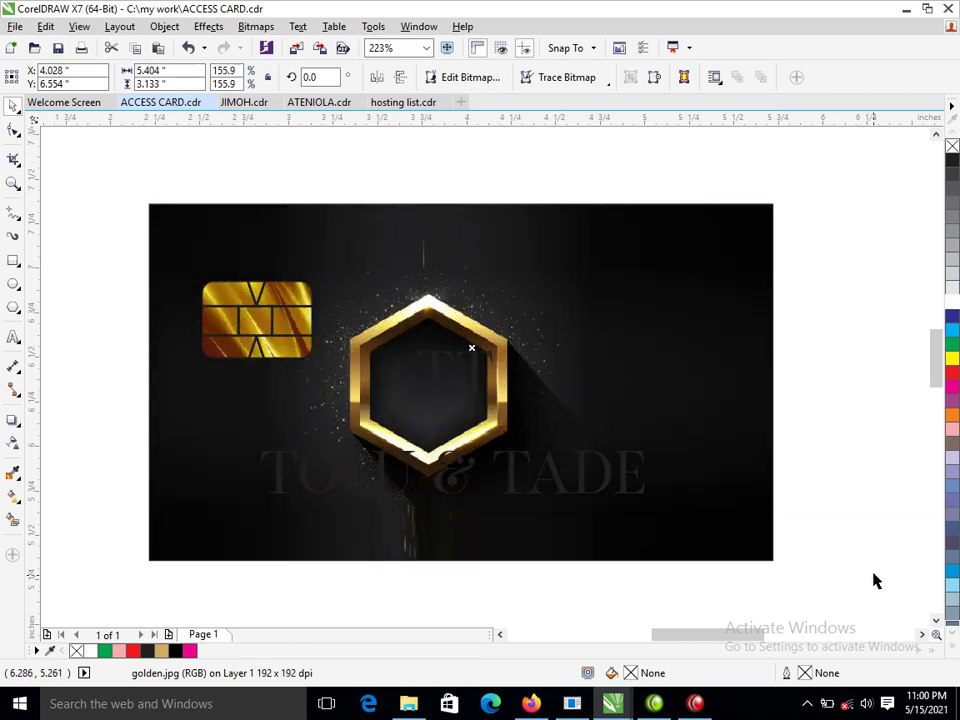
- Fill the TT initials and the couple's names with white
mouse_move(489, 358)
mouse_down()
mouse_move(496, 346)
mouse_move(488, 369)
mouse_up()
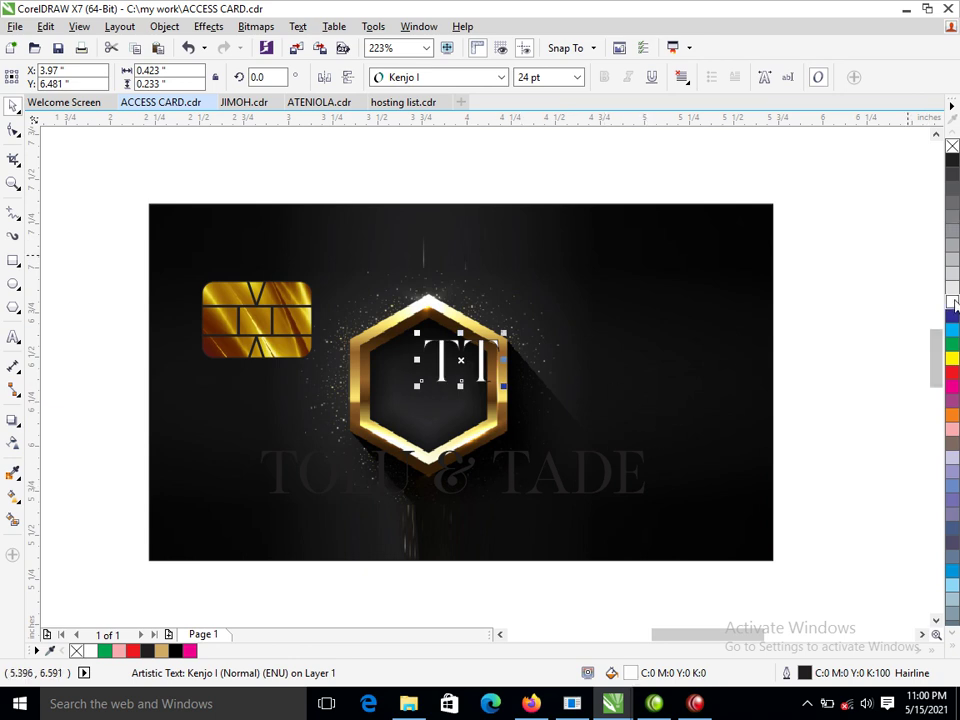
click(514, 481)
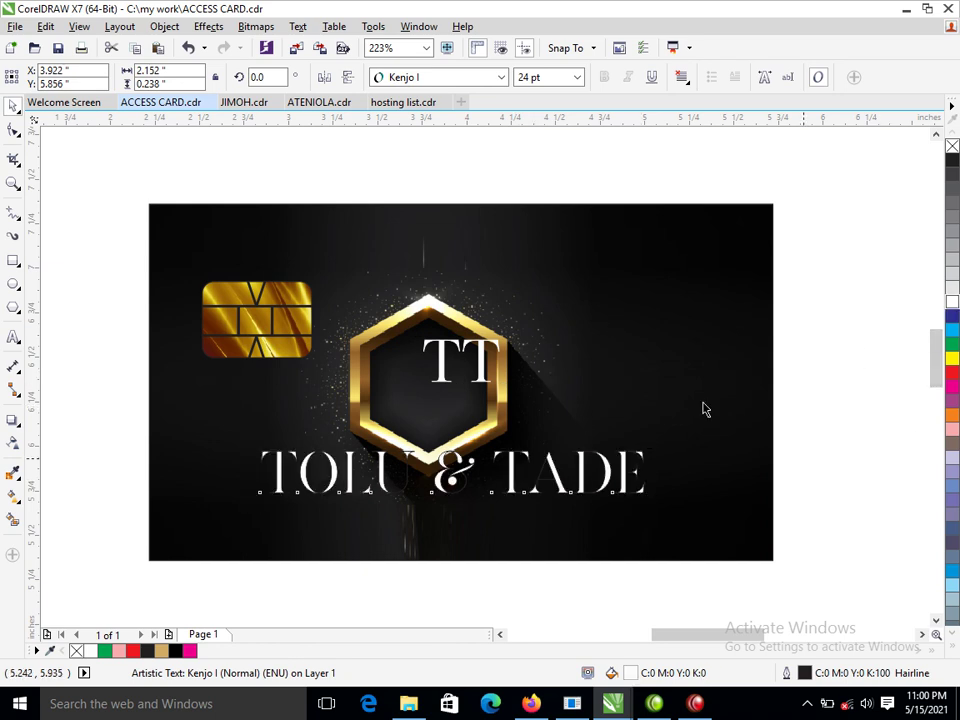
- Scale the hexagon background down to about 4.86 × 2.82 inches and position it so the gold hexagon surrounds the TT initials above the names
drag(550, 357, 580, 333)
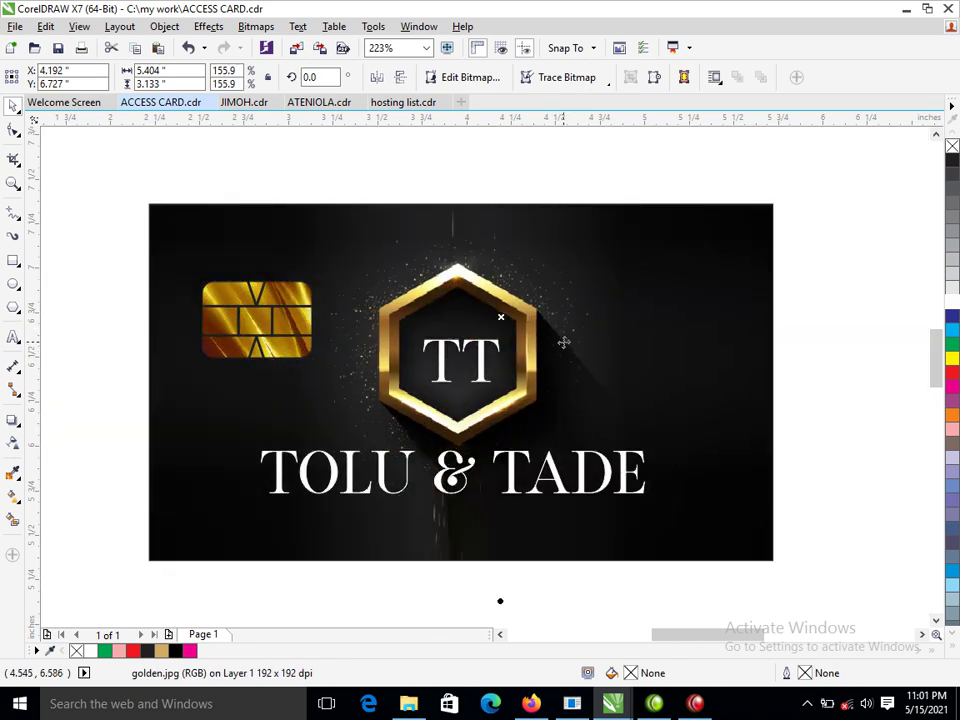
drag(565, 341, 569, 336)
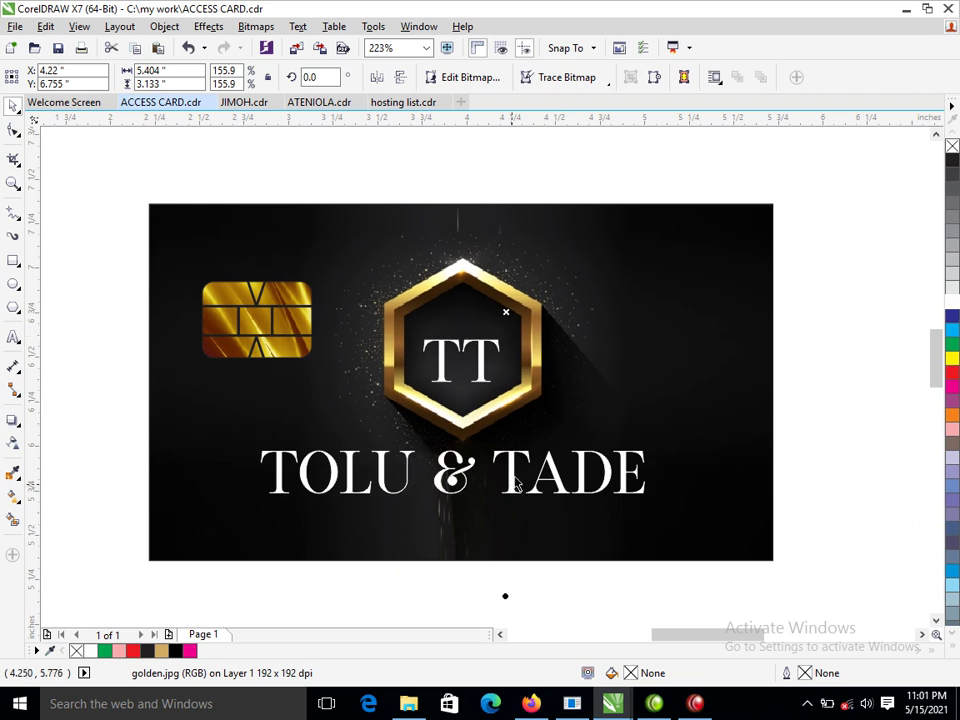
scroll(522, 456, down, 3)
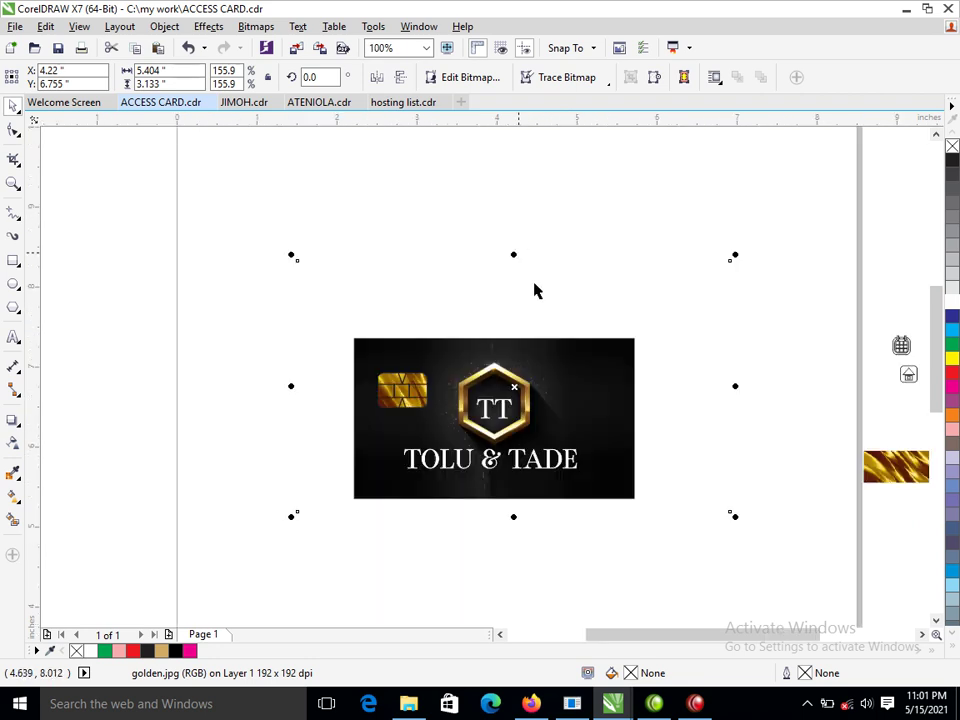
drag(734, 260, 713, 266)
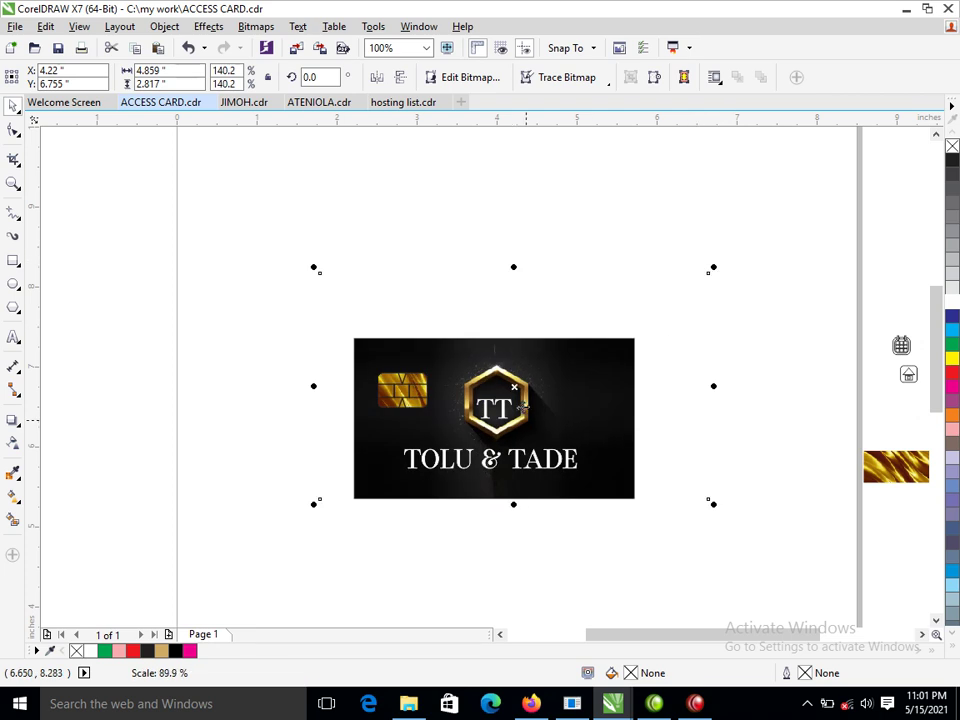
drag(513, 389, 509, 397)
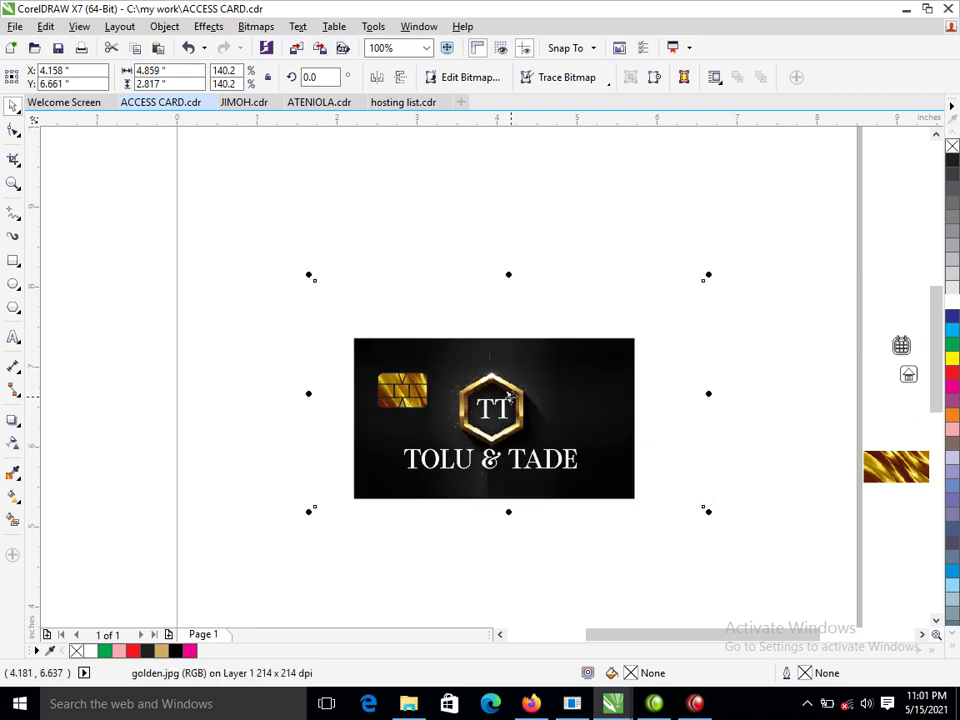
- Shrink the couple's names proportionally to about 17.16 pt and colour both the names and the TT initials gold
click(489, 460)
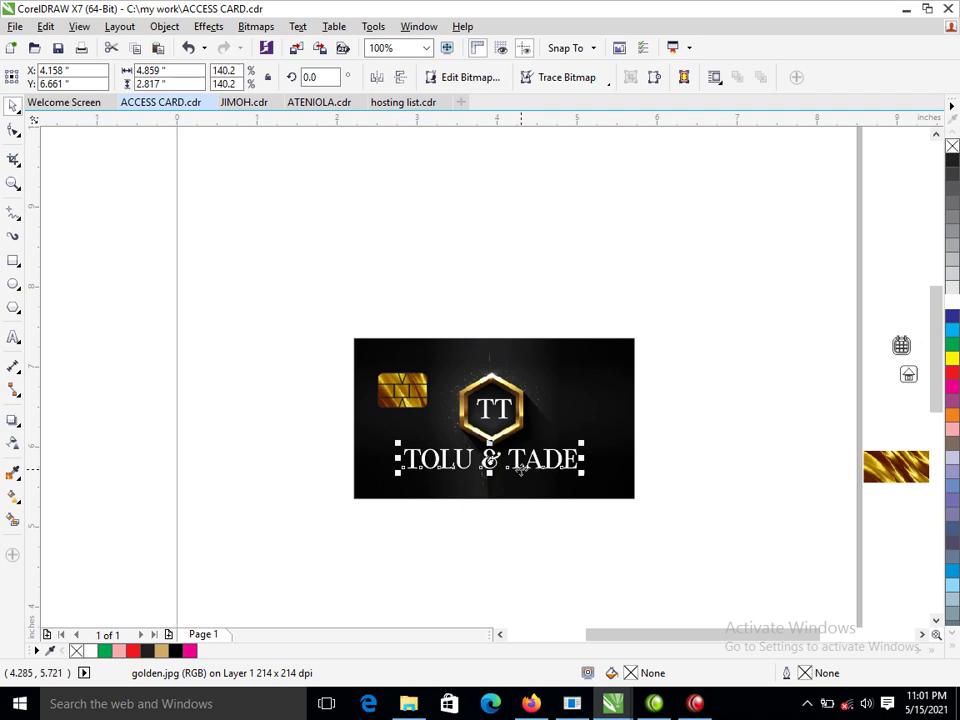
drag(577, 443, 557, 463)
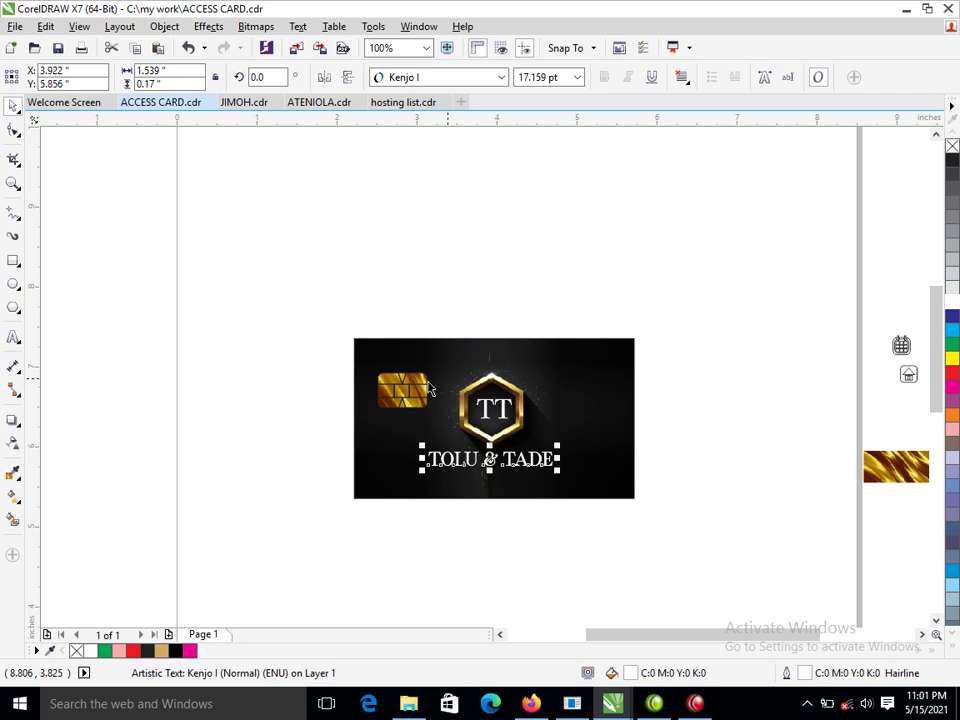
drag(328, 311, 727, 588)
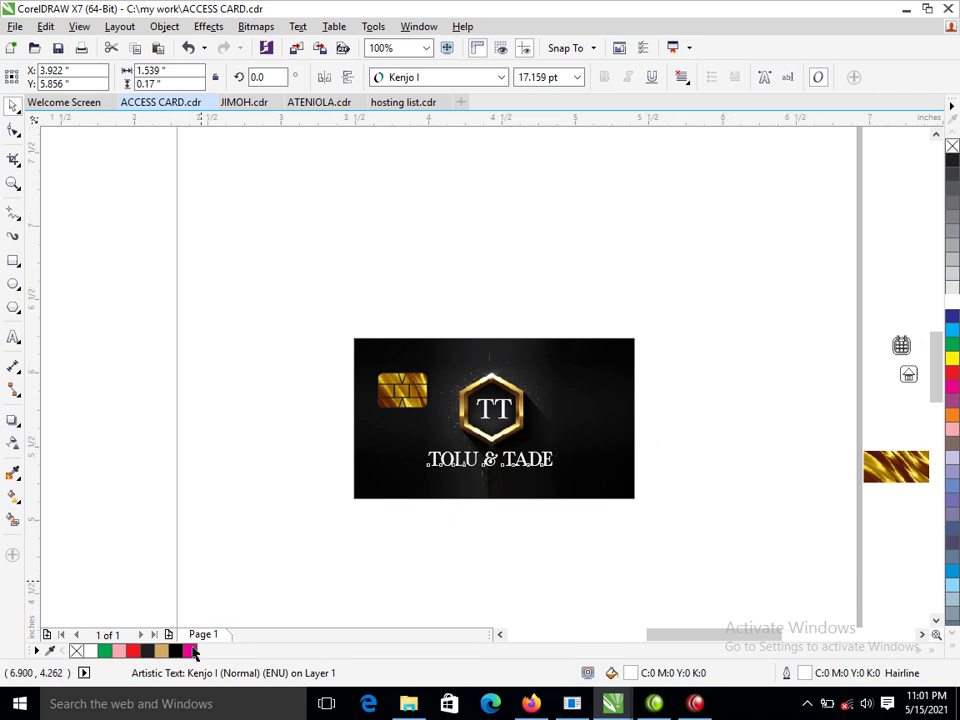
click(161, 651)
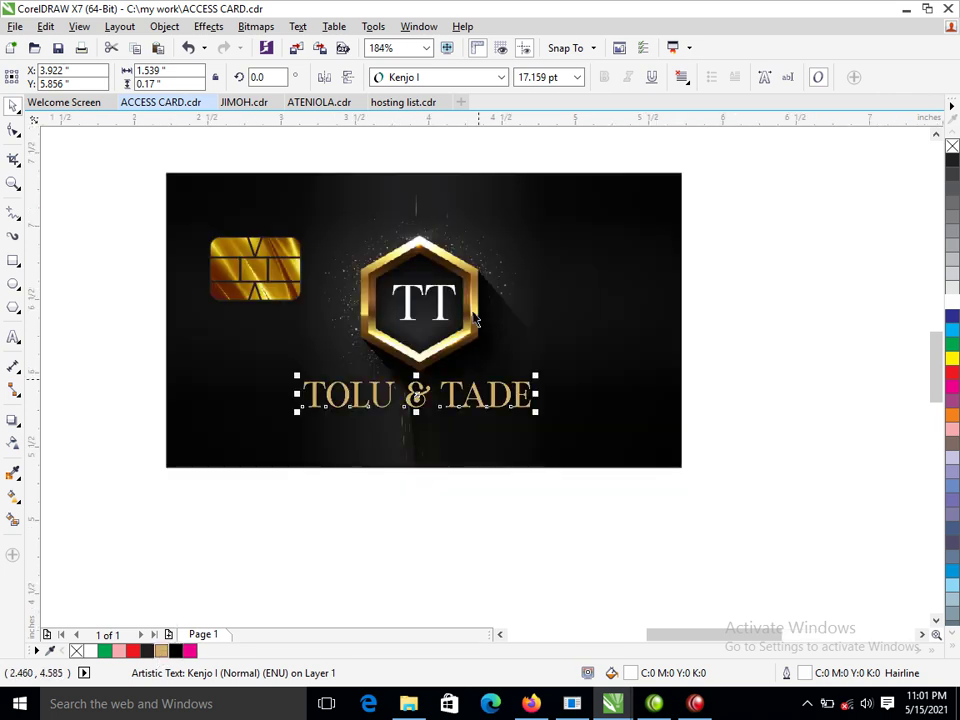
click(438, 314)
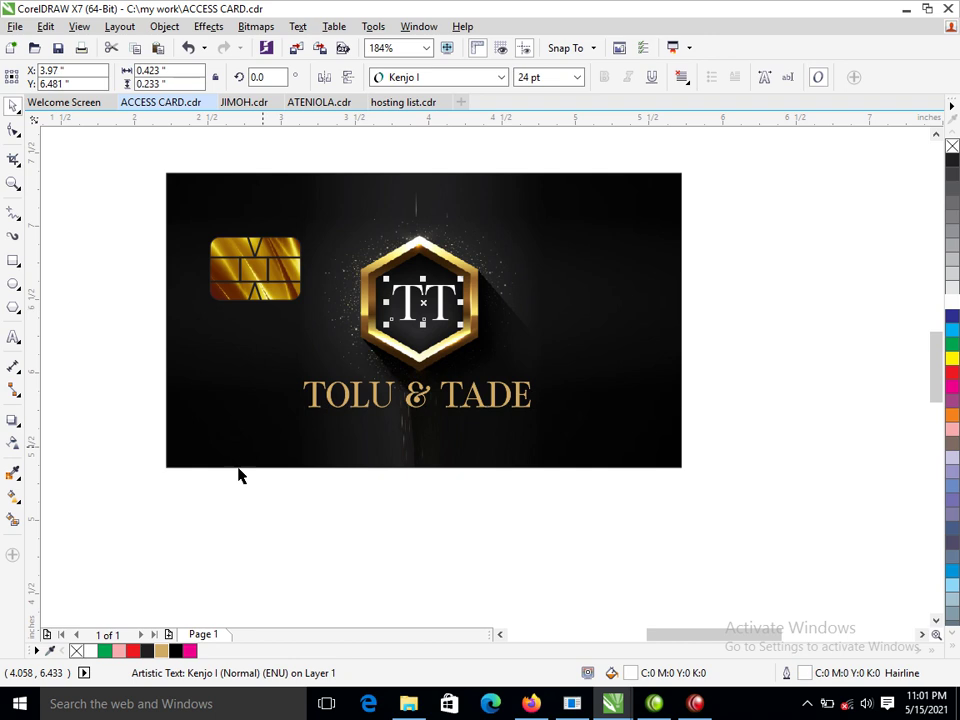
click(161, 651)
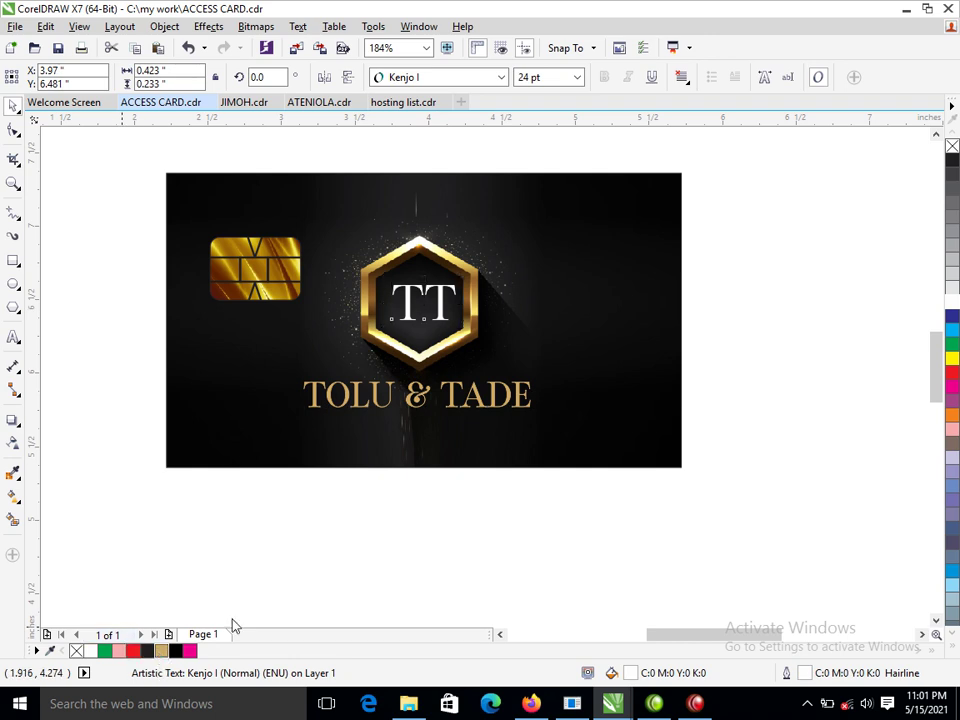
- Convert both T initials to curves and move the second T left so its crossbar overlaps the first
click(413, 333)
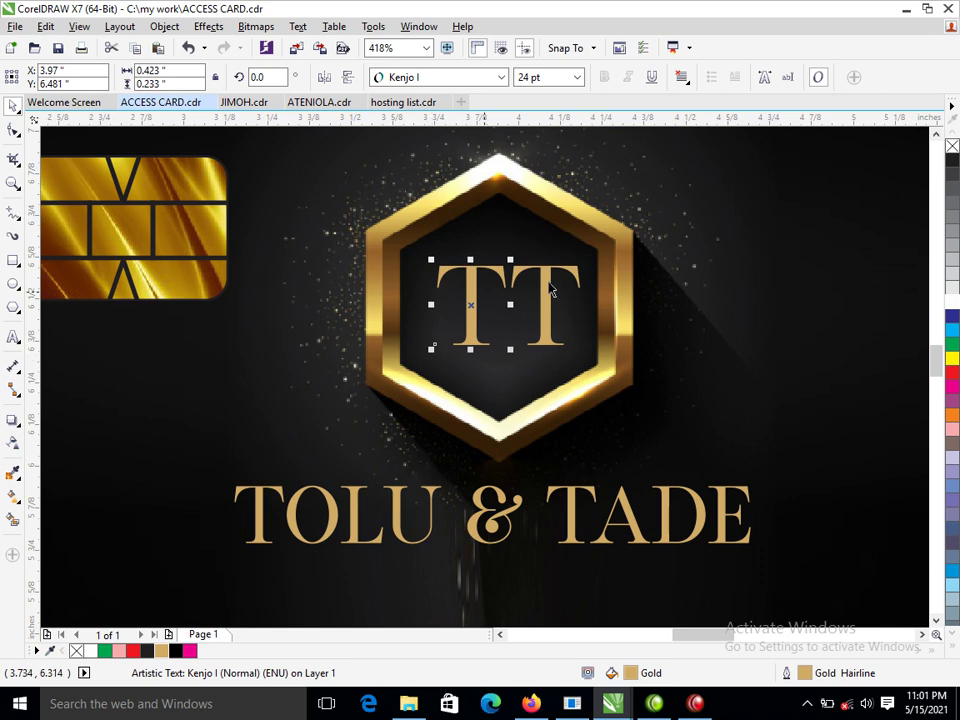
shift+click(549, 268)
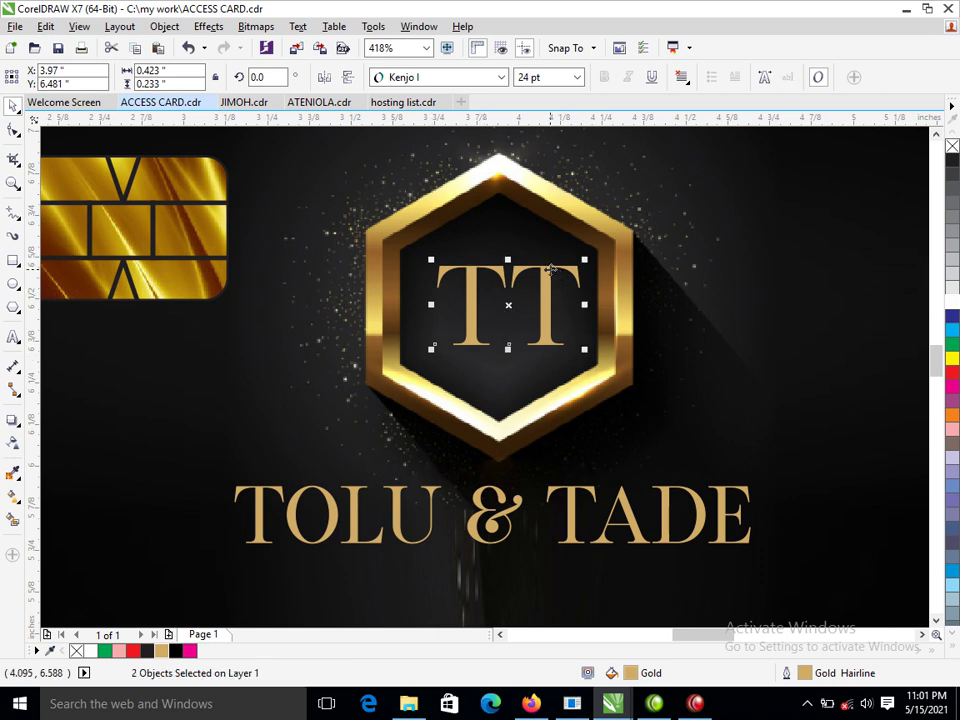
key(ctrl+q)
click(554, 302)
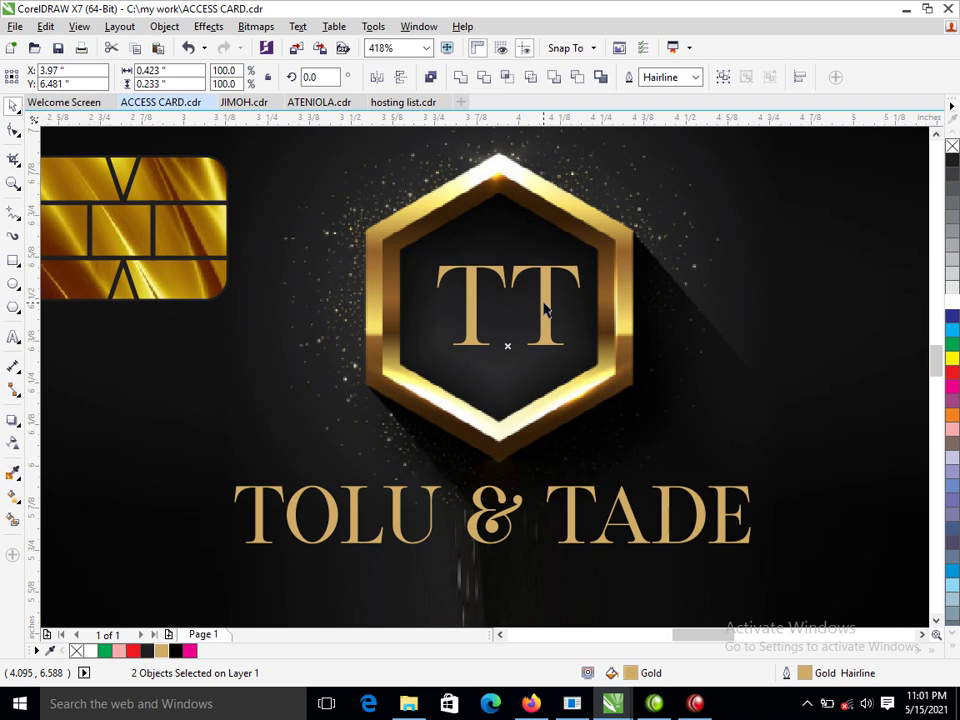
drag(543, 302, 516, 310)
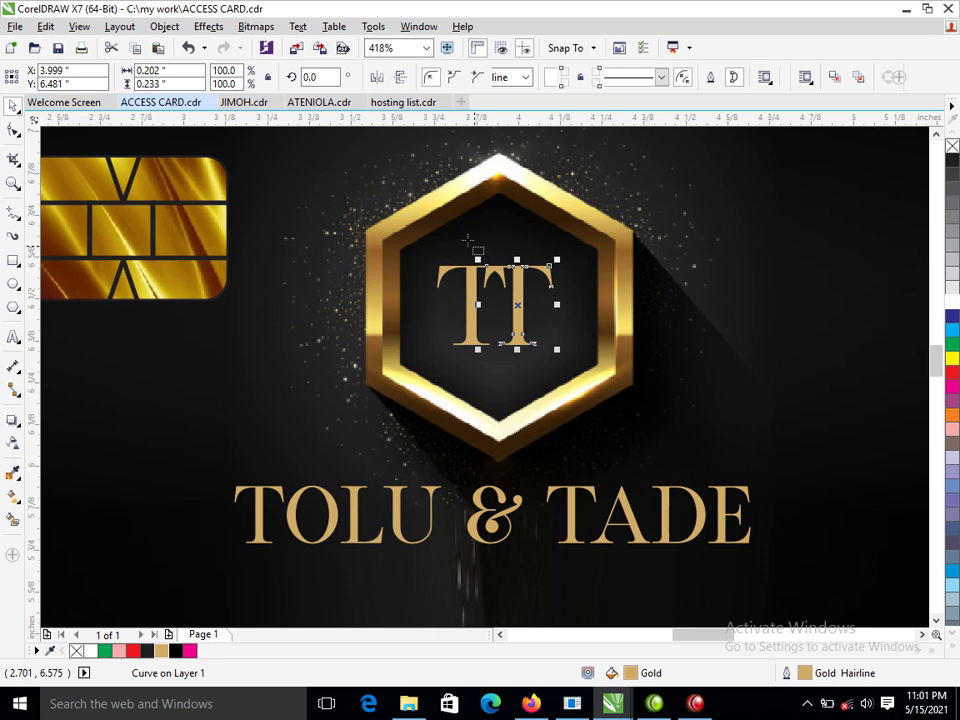
- Draw a rectangle about 0.09 × 0.26 inches over the second T's left arm and use it to trim that arm
click(12, 261)
drag(469, 241, 503, 332)
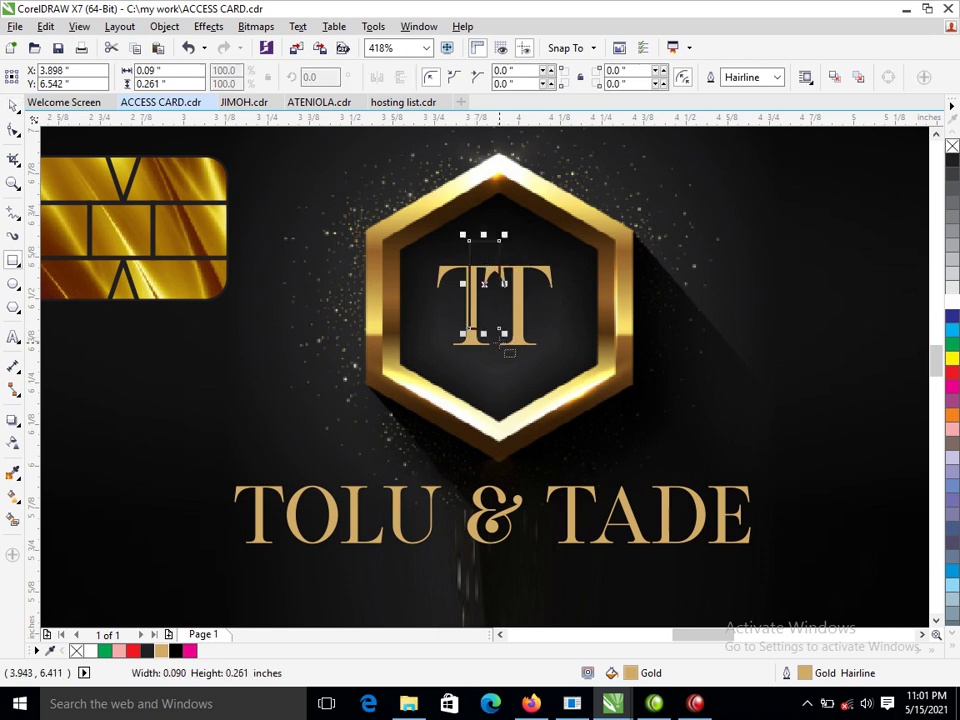
key(space)
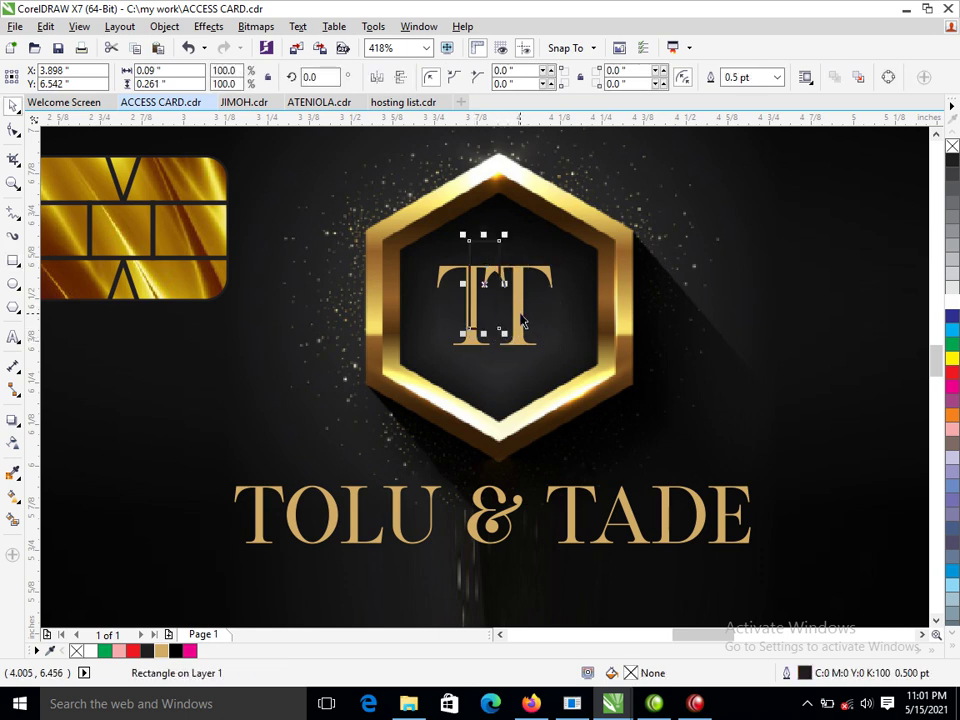
shift+click(521, 317)
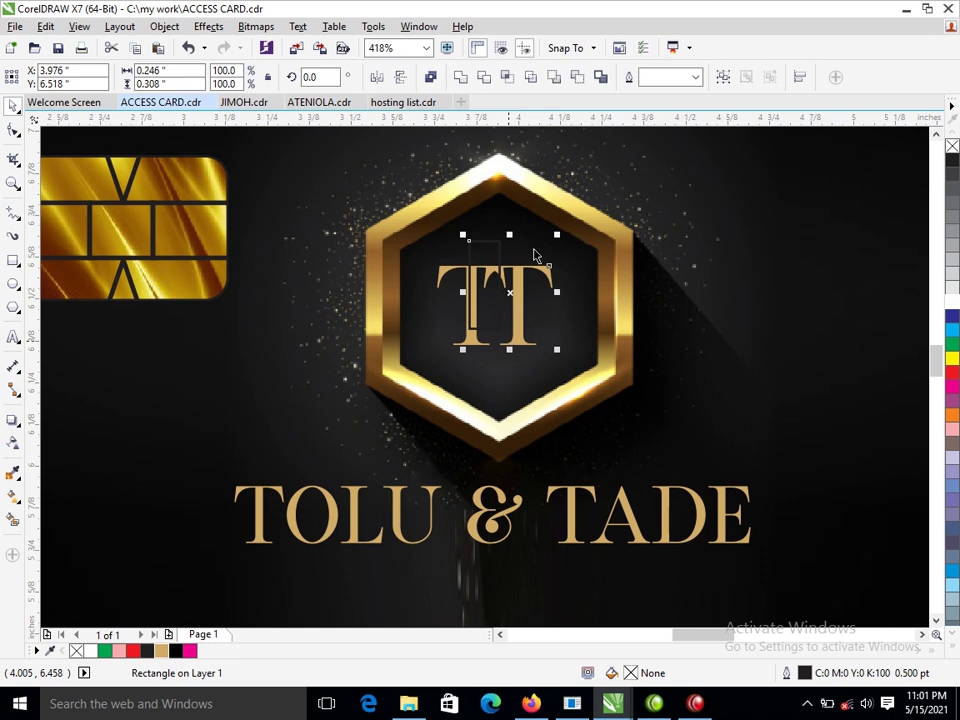
click(484, 77)
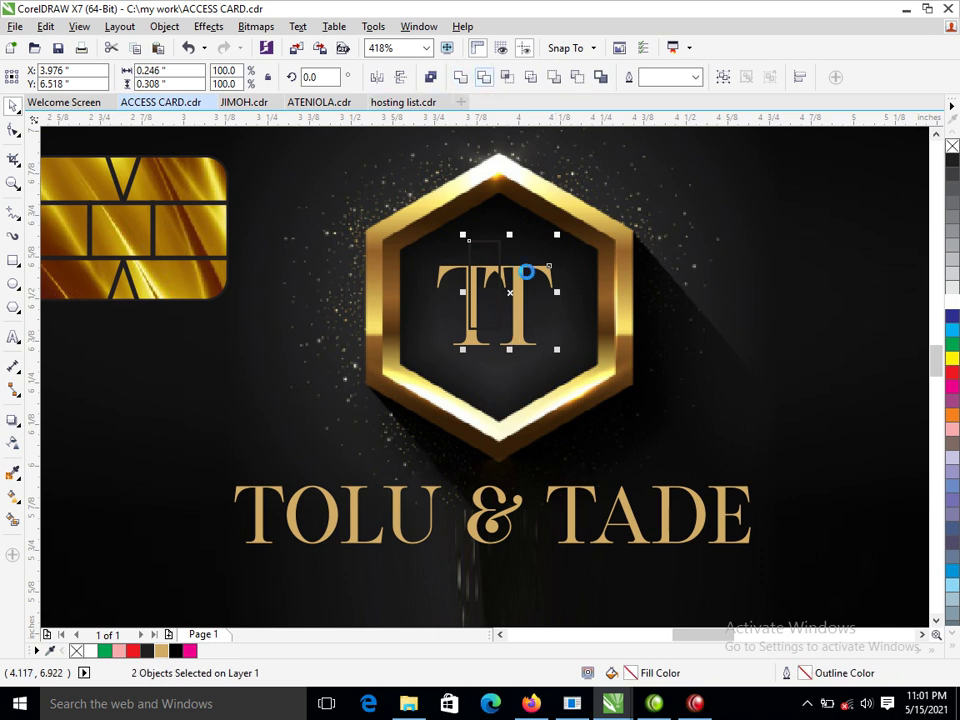
click(497, 278)
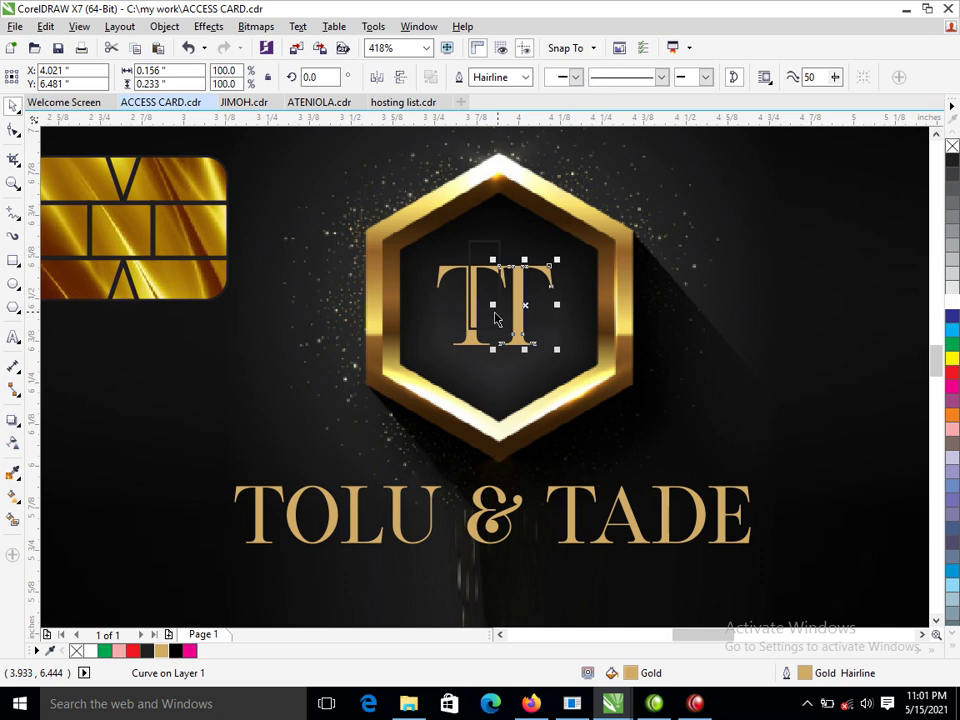
- Shift the rectangle over the first T's right arm, narrow it to about 0.08 inch, and trim that arm with it
click(473, 242)
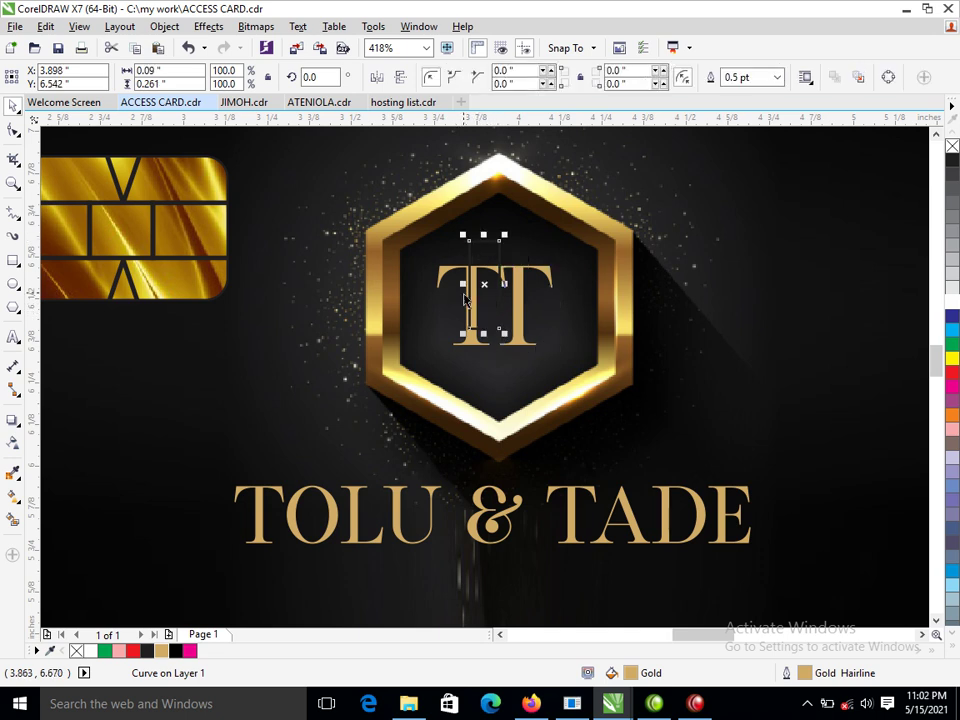
drag(466, 287, 515, 285)
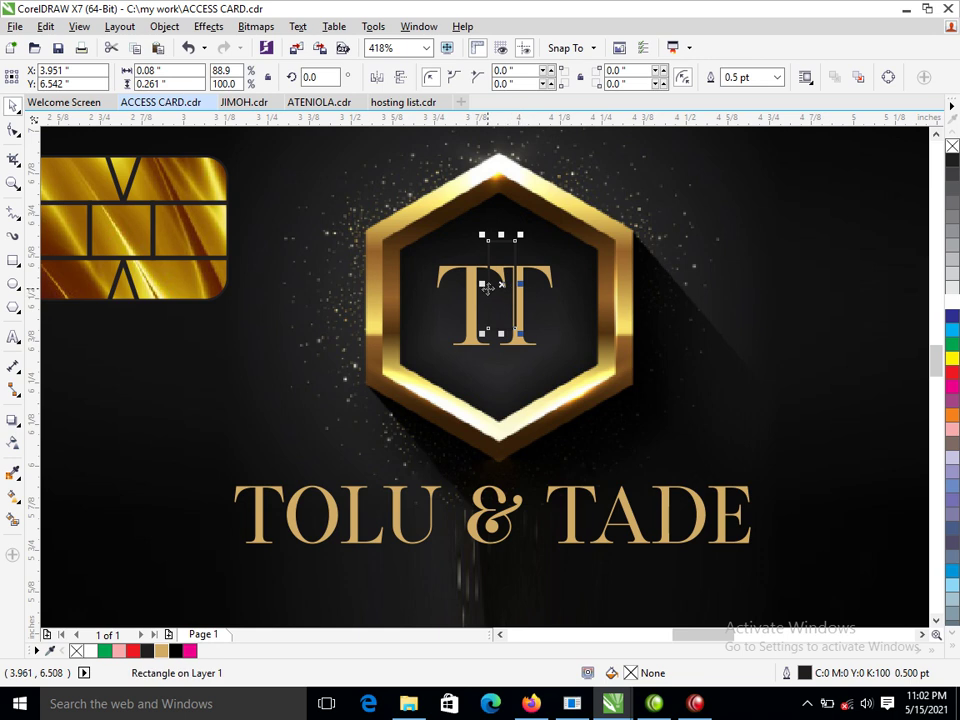
shift+click(478, 285)
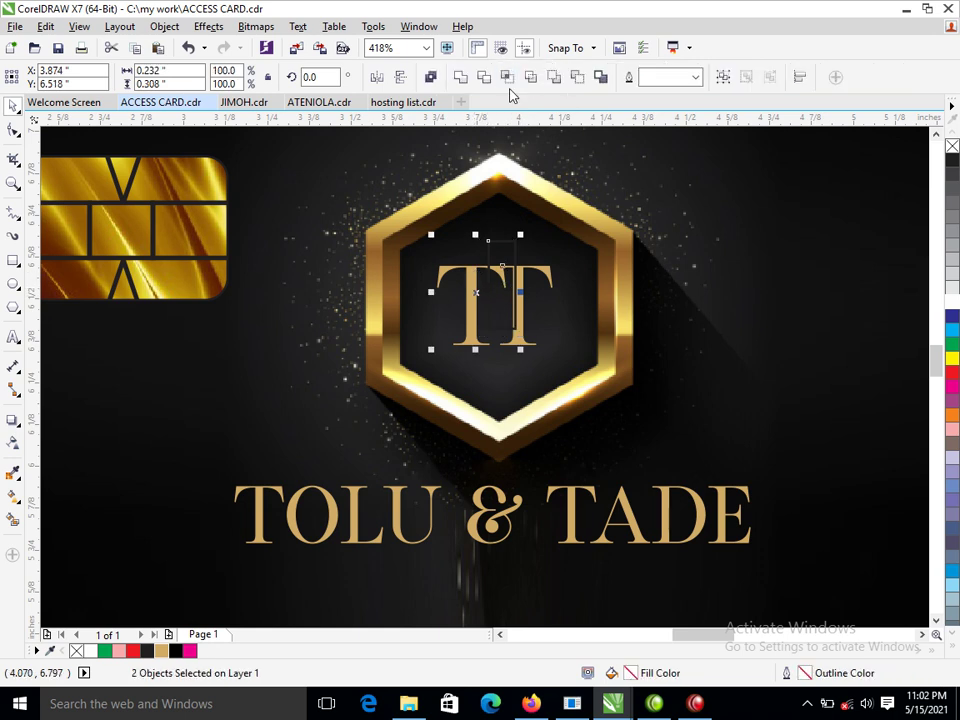
click(487, 79)
- Delete the trimming rectangle and move the second T left until its crossbar meets the first T's
click(509, 310)
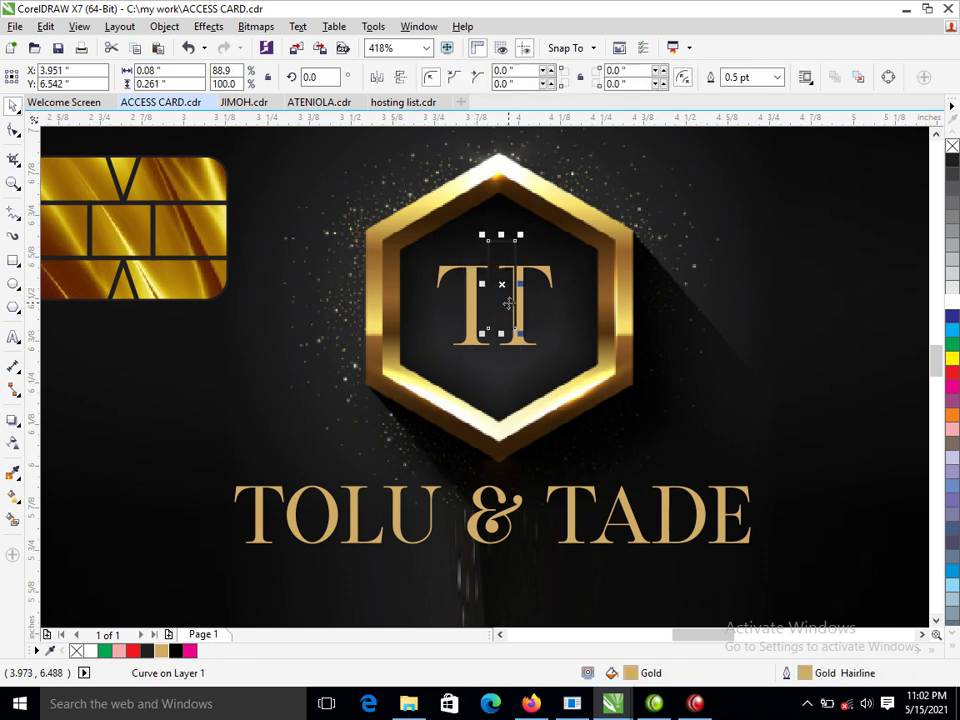
click(509, 283)
key(Escape)
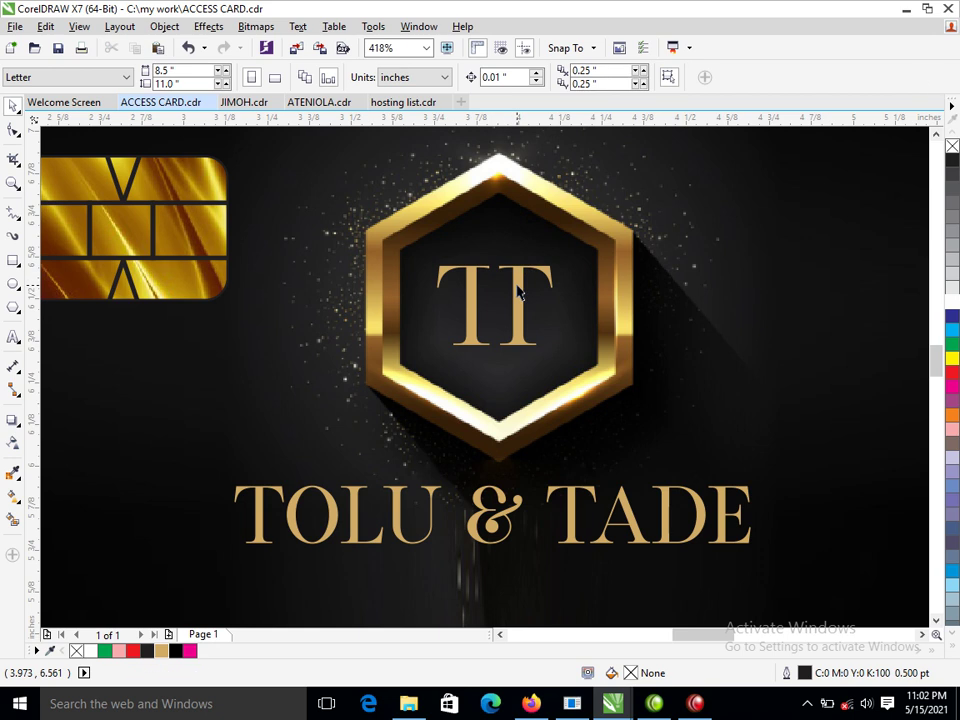
drag(517, 292, 495, 322)
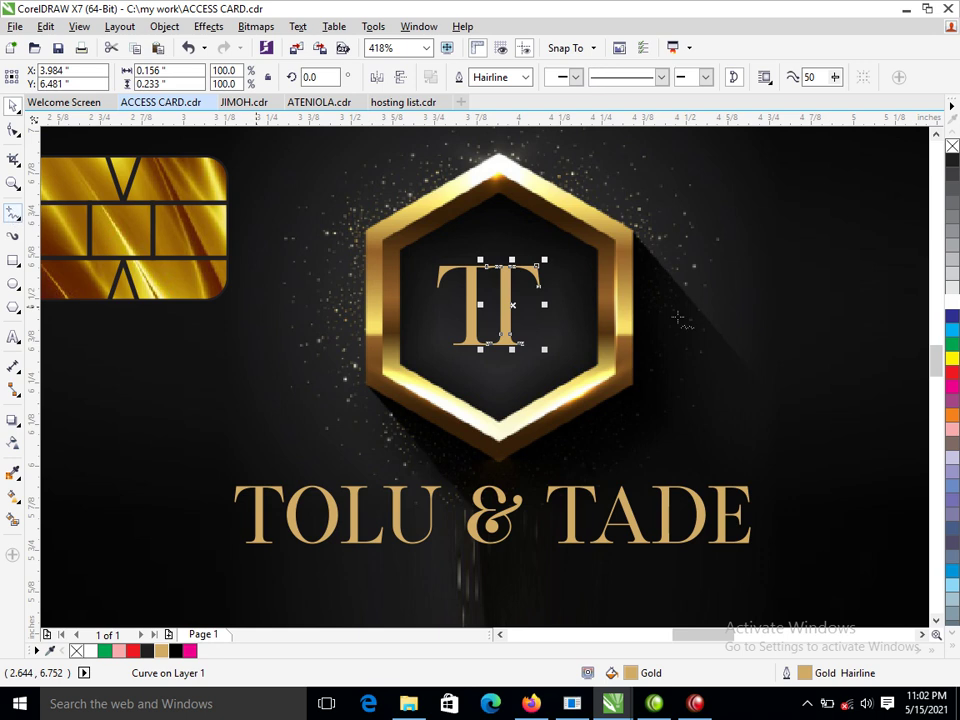
- Draw a closed slim triangle about 0.32 × 0.09 inches across both T stems and give it a white outline
click(462, 301)
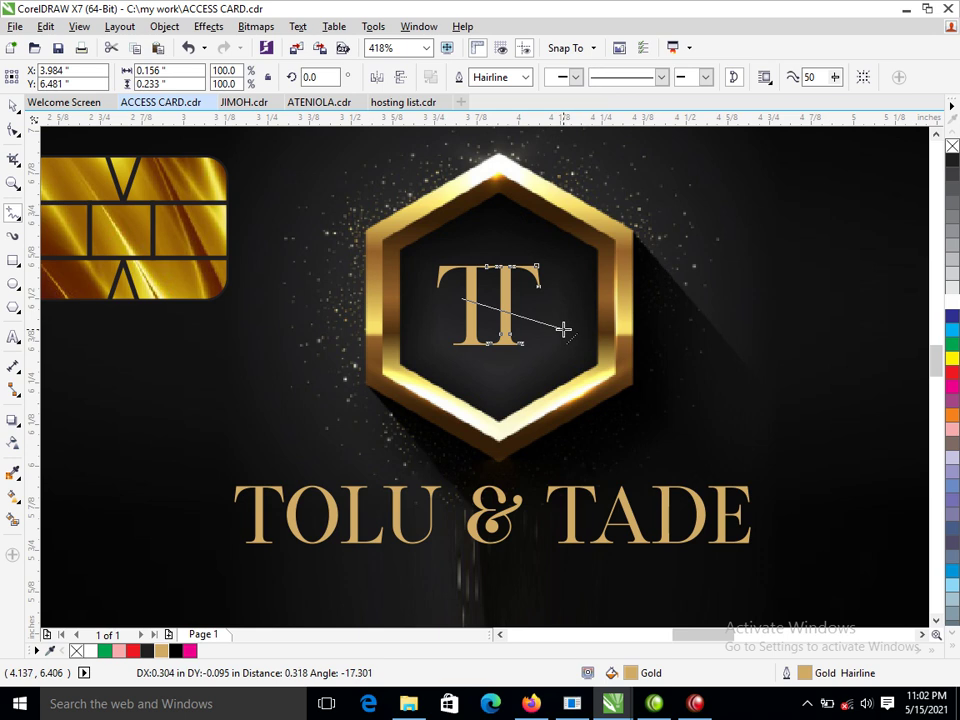
click(563, 328)
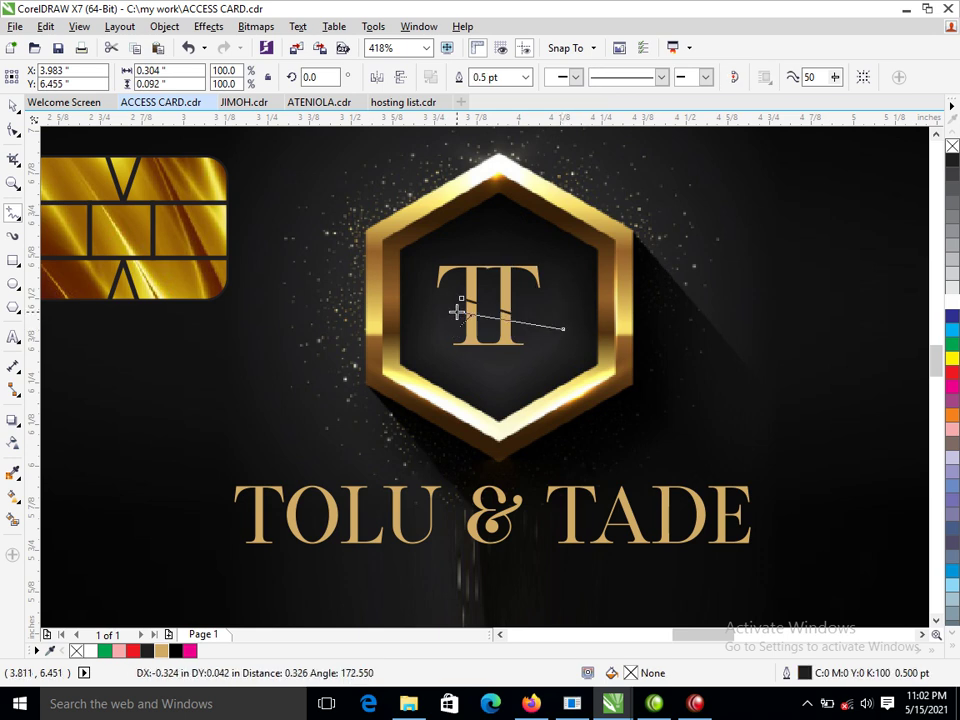
click(456, 312)
click(458, 303)
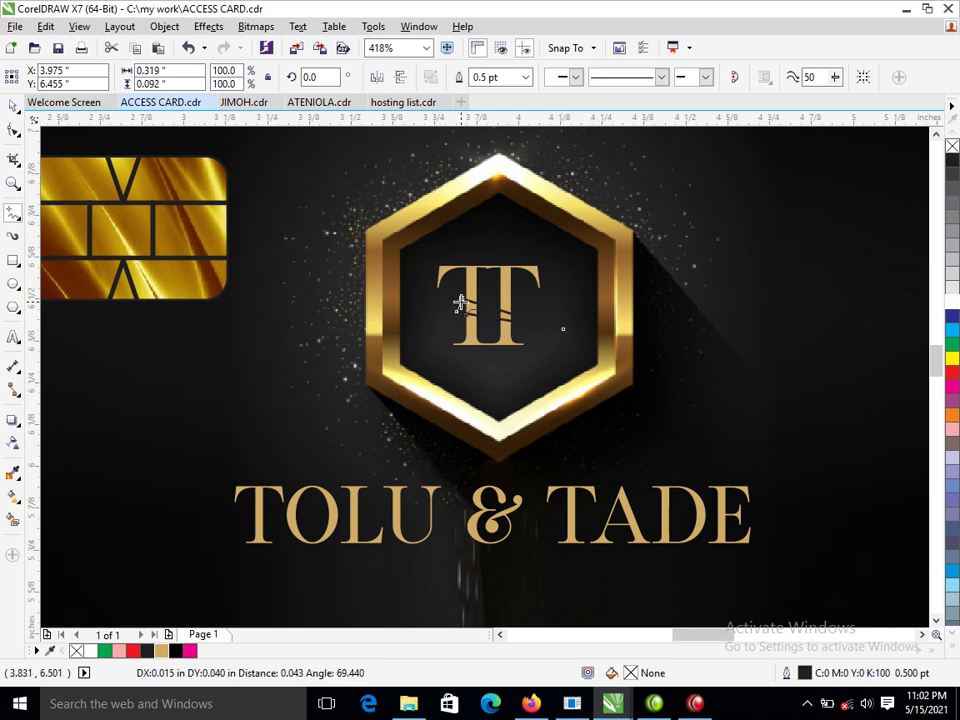
click(461, 300)
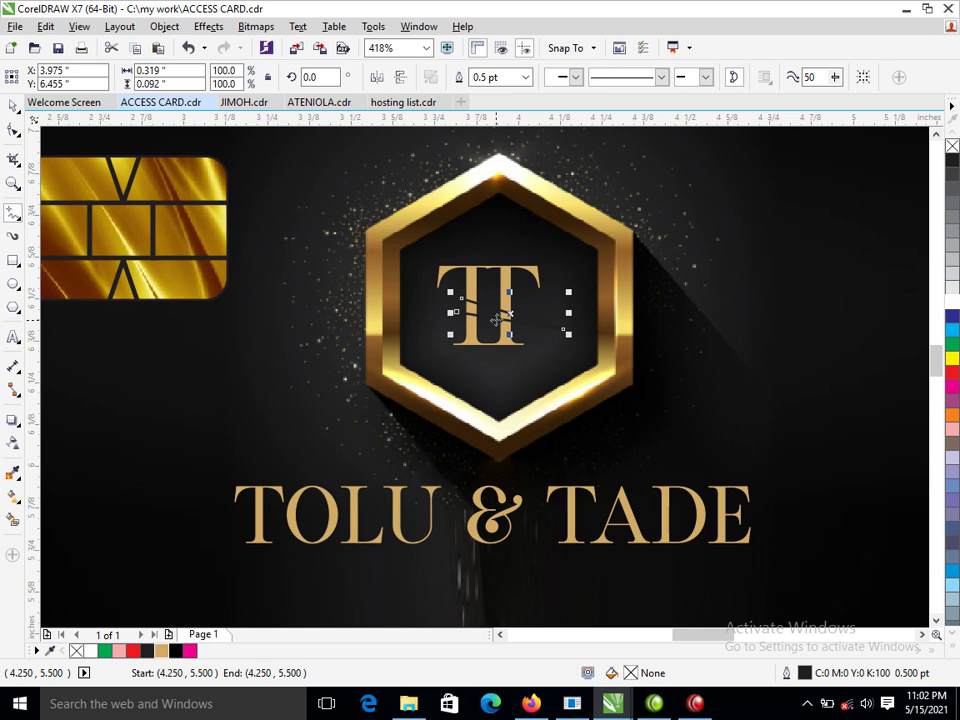
key(space)
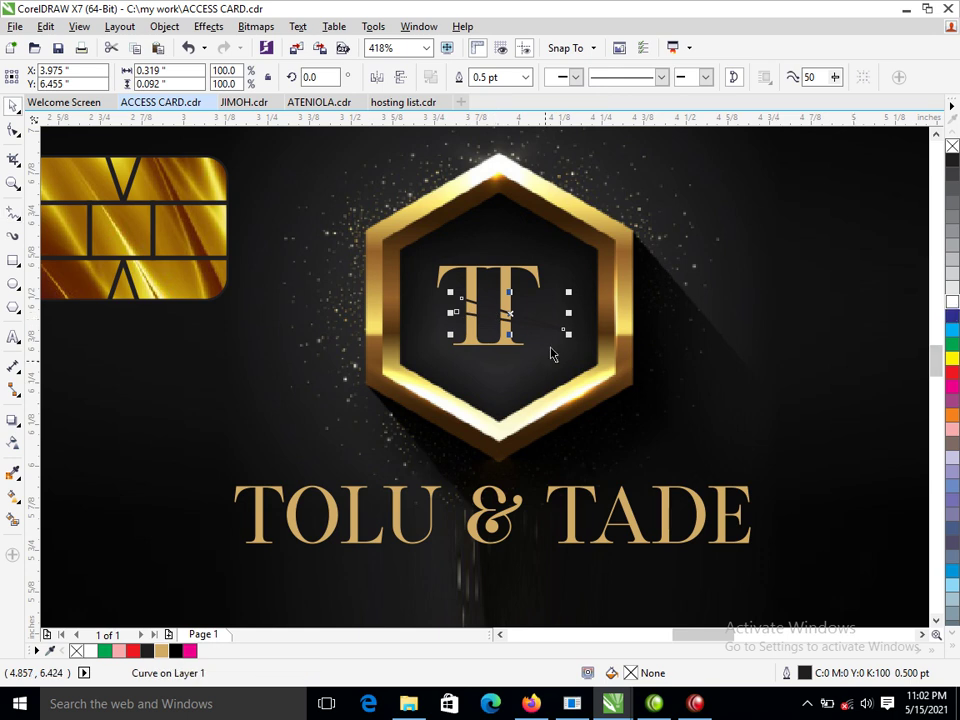
right_click(952, 301)
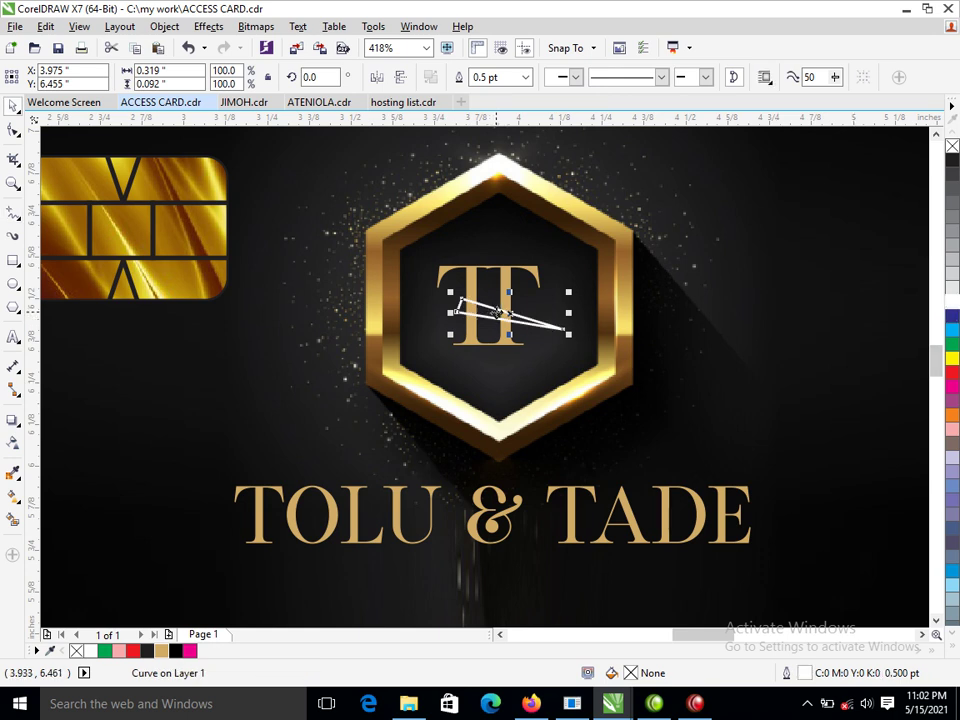
click(14, 131)
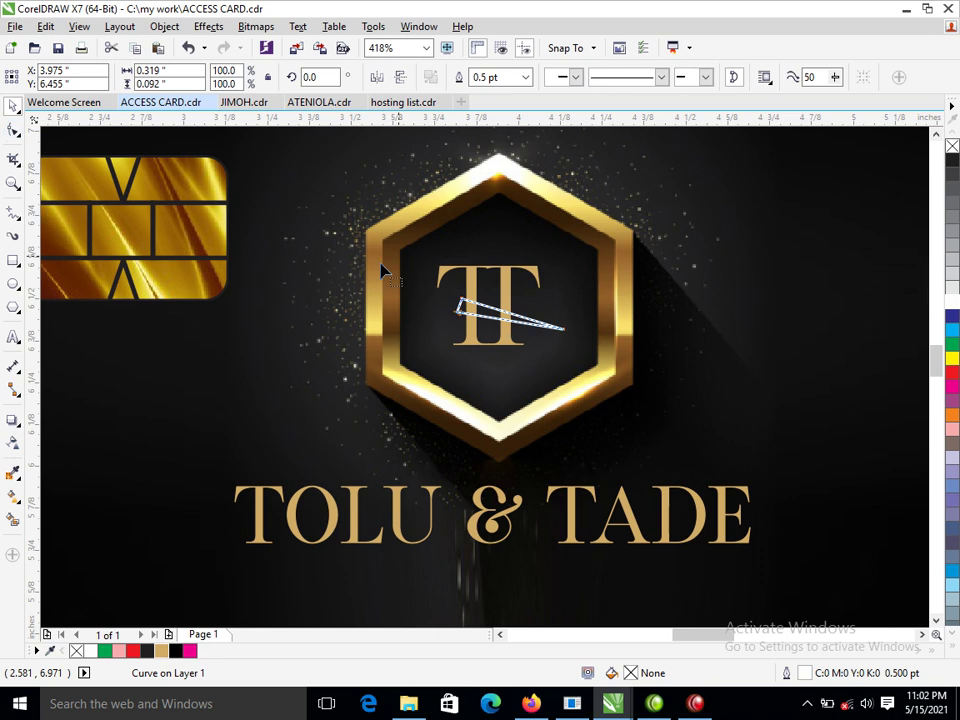
- Convert the triangle's two long edges to curves and bow both upward into a curved swoosh across the T stems
key(F10)
right_click(494, 313)
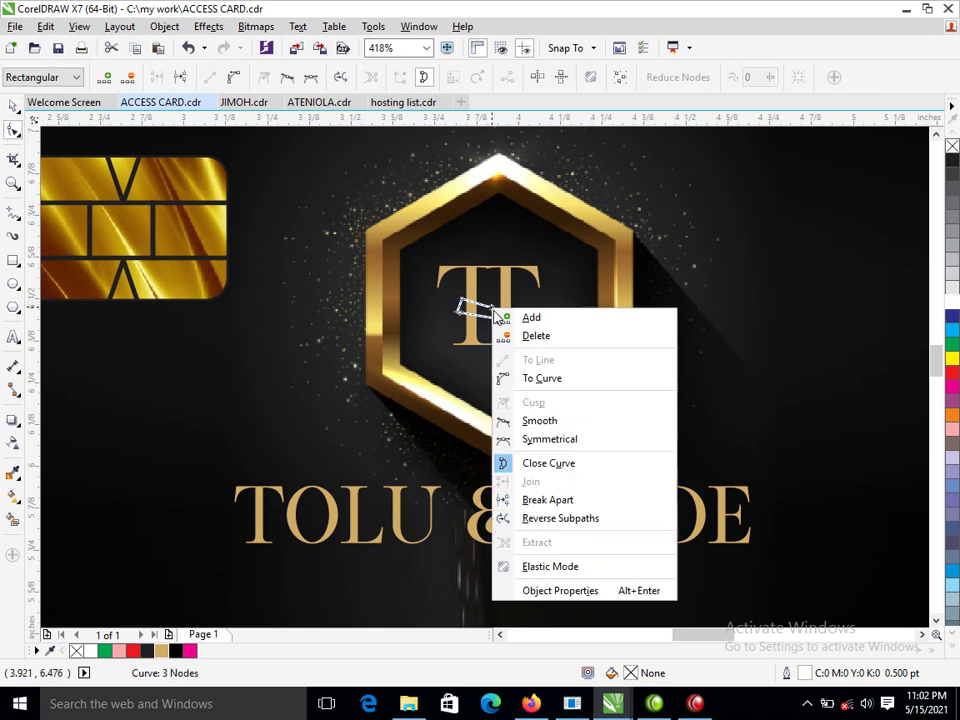
click(520, 377)
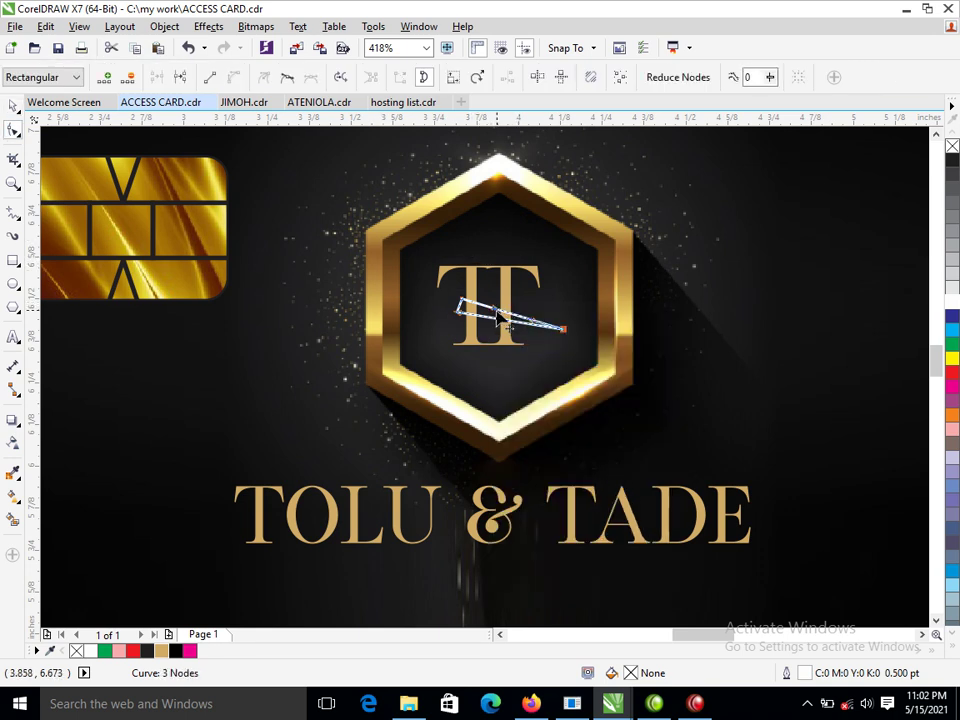
drag(496, 312, 530, 305)
click(530, 318)
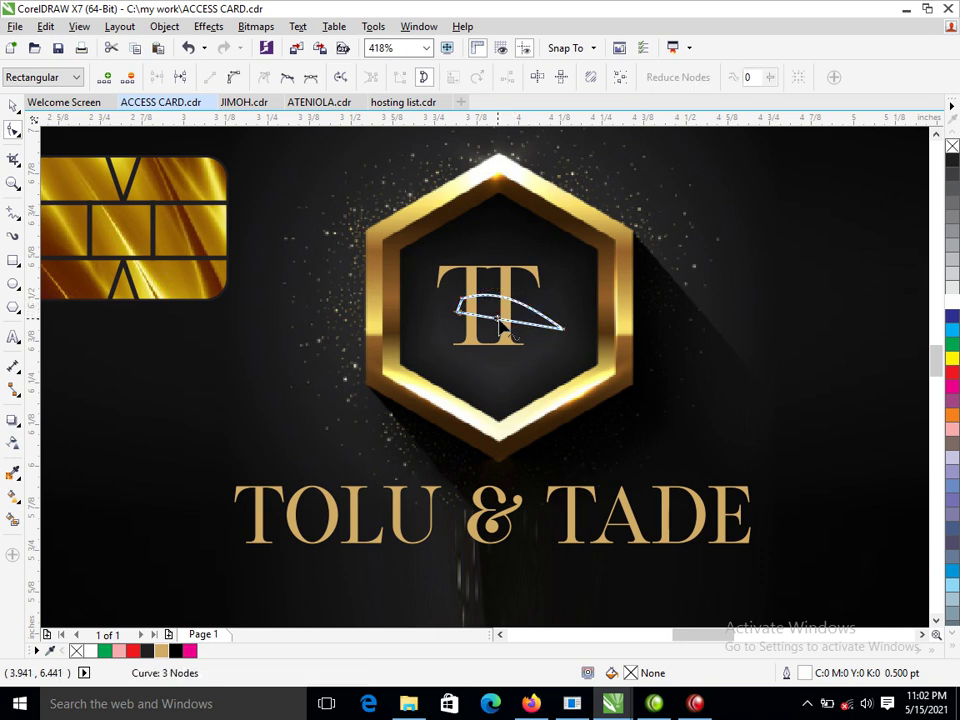
right_click(499, 318)
click(553, 392)
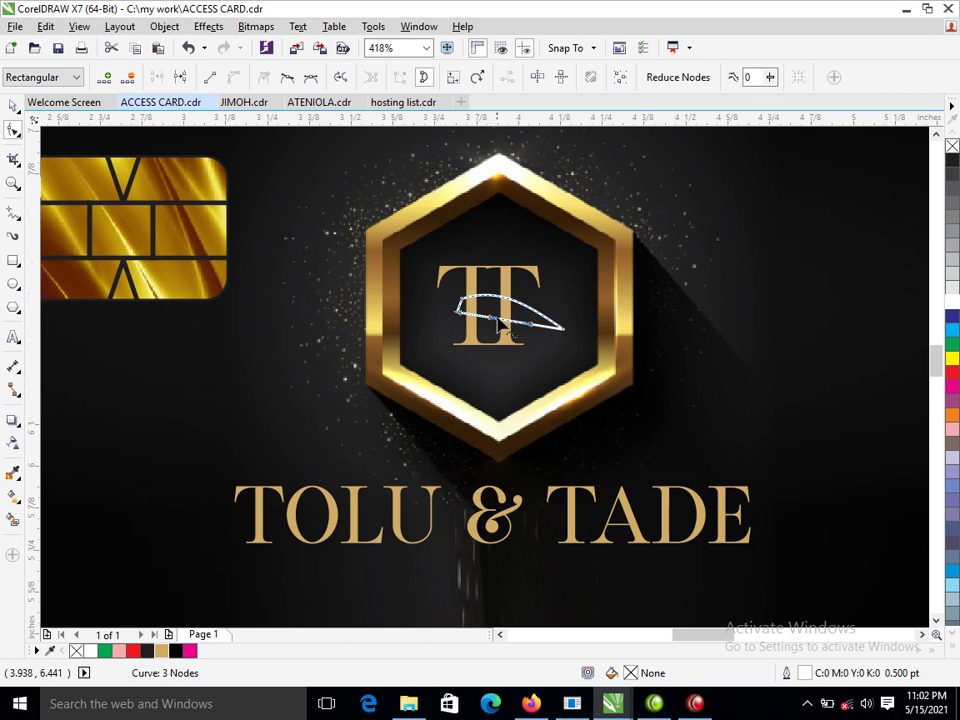
drag(505, 311, 516, 328)
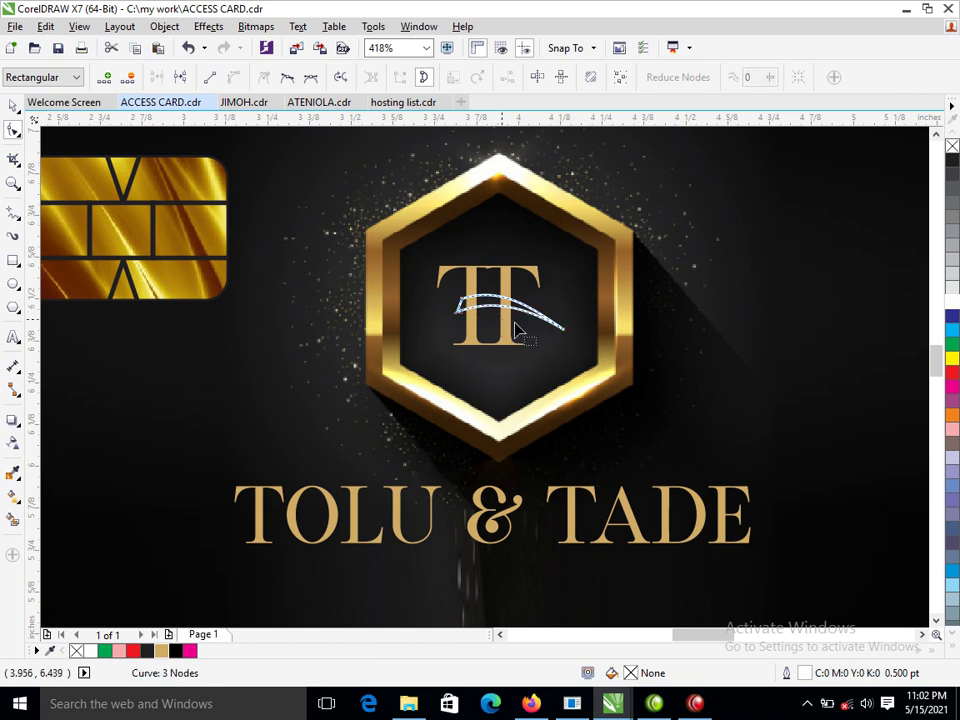
- Trim the second T with the curved swoosh shape and delete the swoosh
key(space)
key(space)
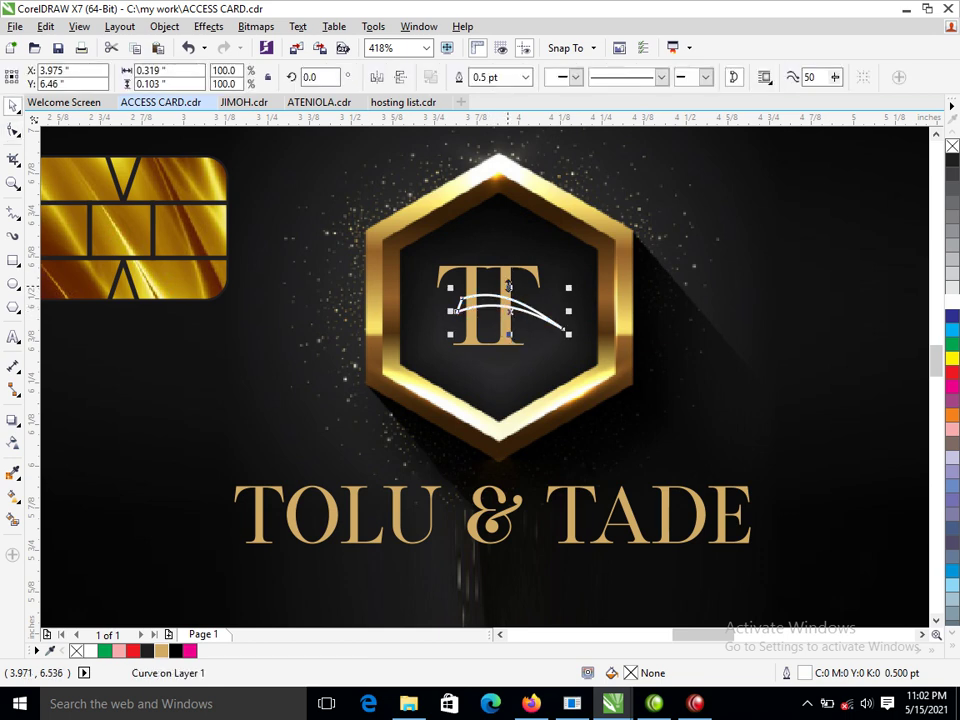
shift+click(508, 287)
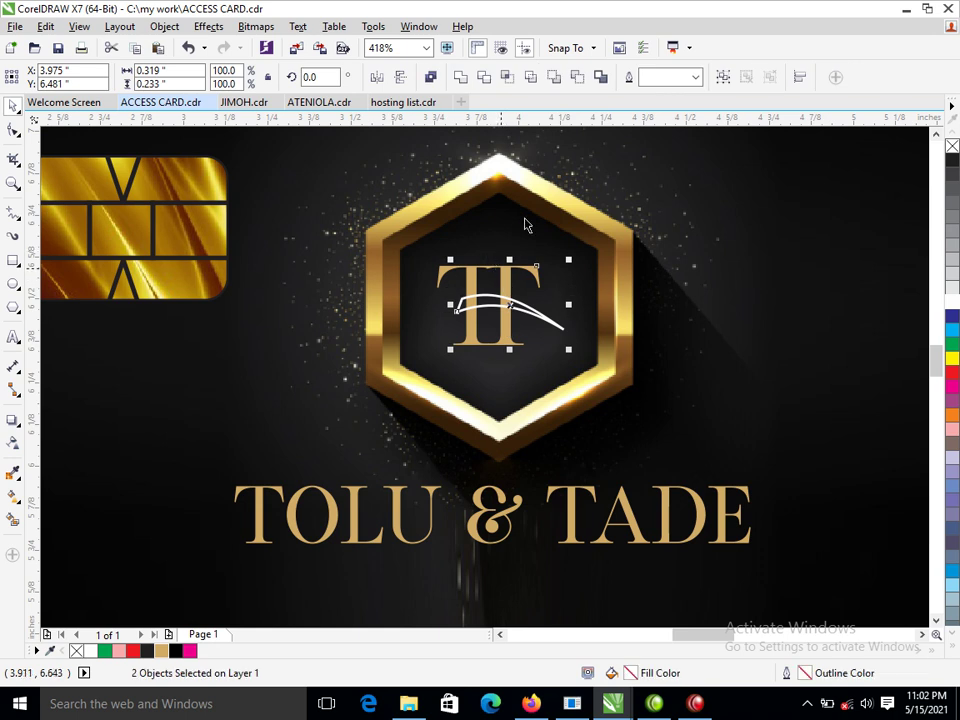
click(484, 77)
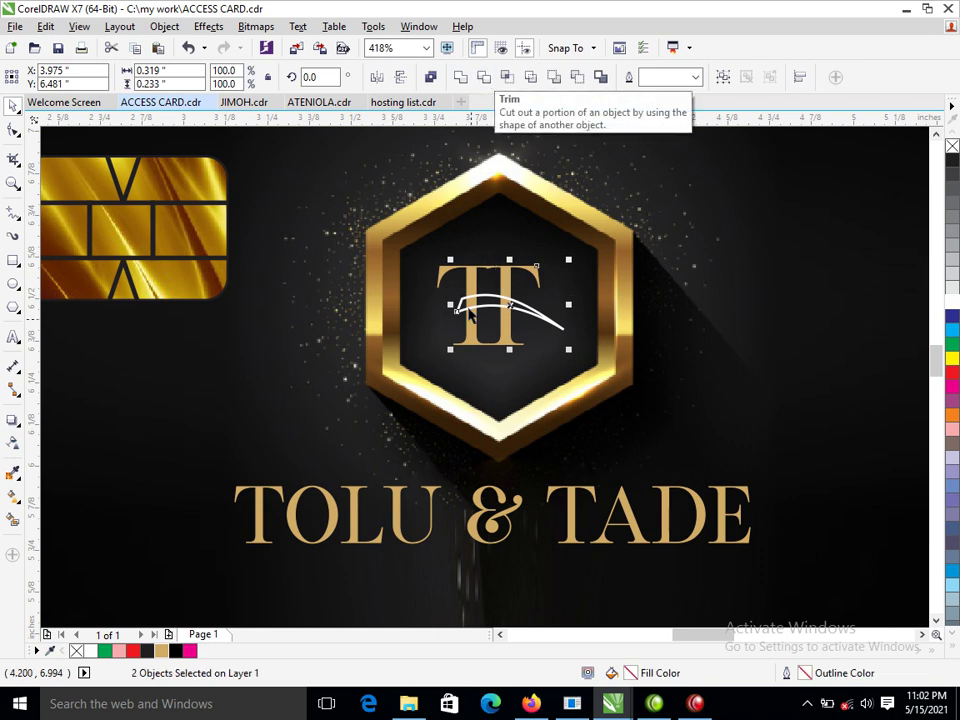
click(530, 301)
click(530, 311)
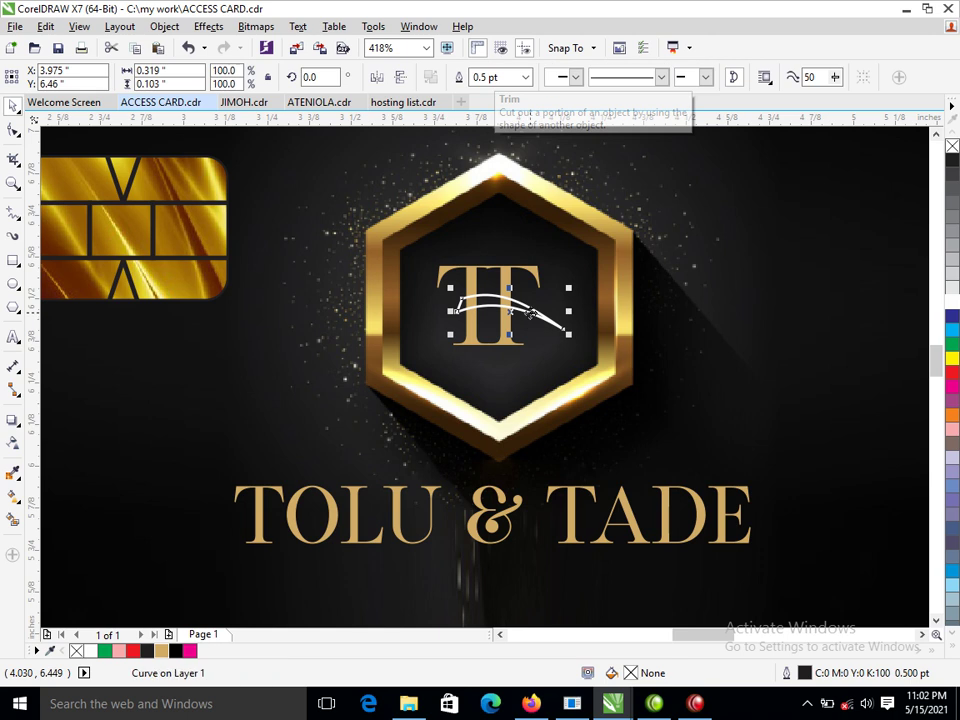
key(Delete)
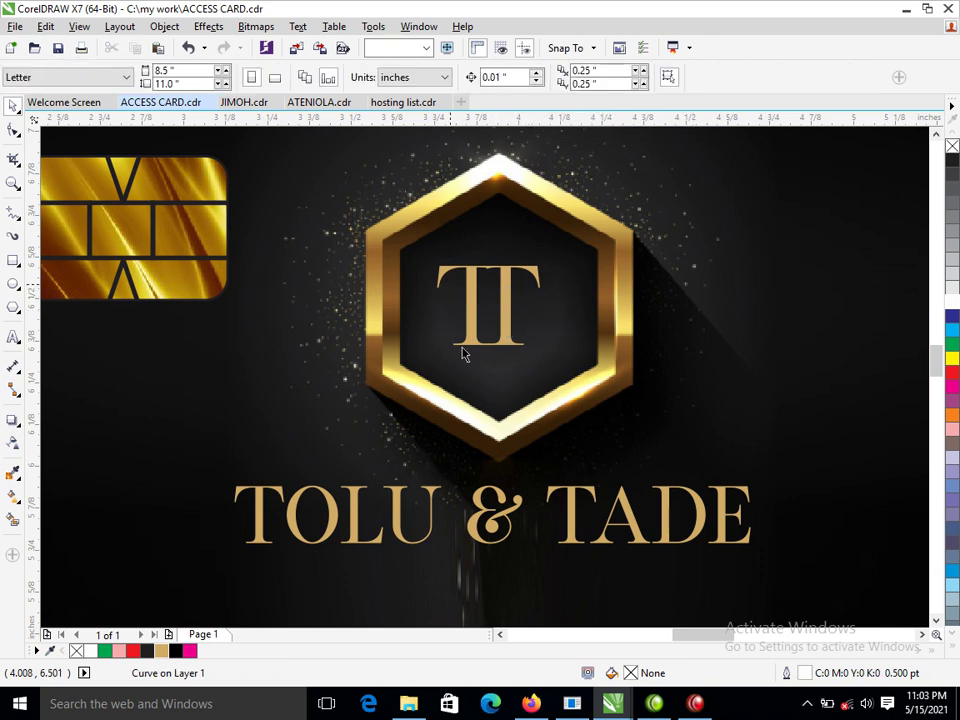
- Lower the couple's names below the hexagon, reduce them to about 11.6 pt with wider letter spacing, and centre them on the card
scroll(486, 316, down, 2)
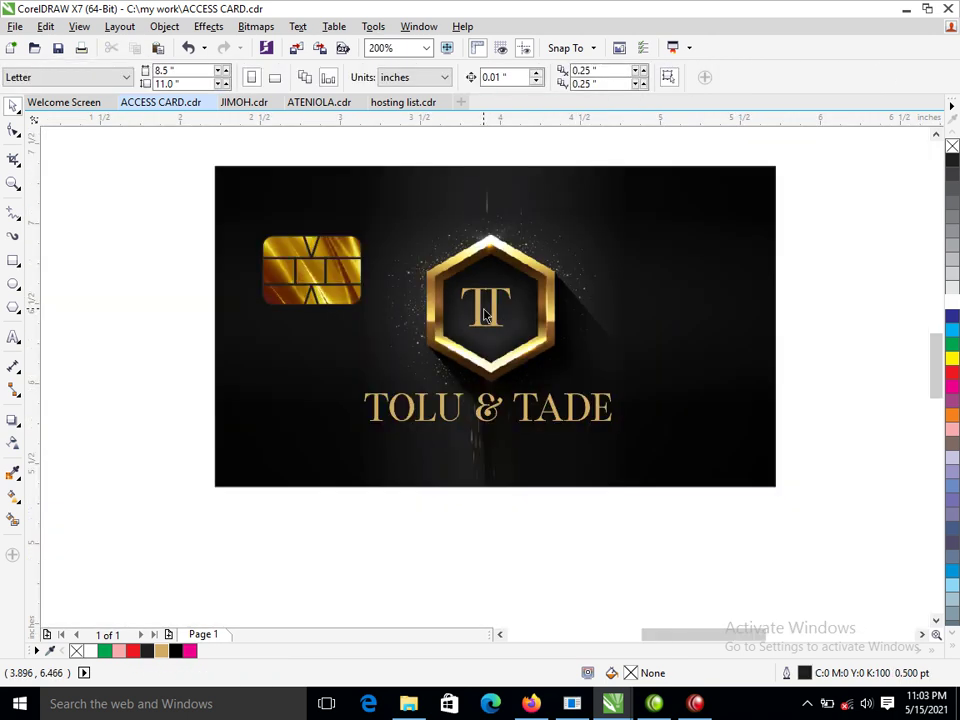
scroll(486, 300, down, 1)
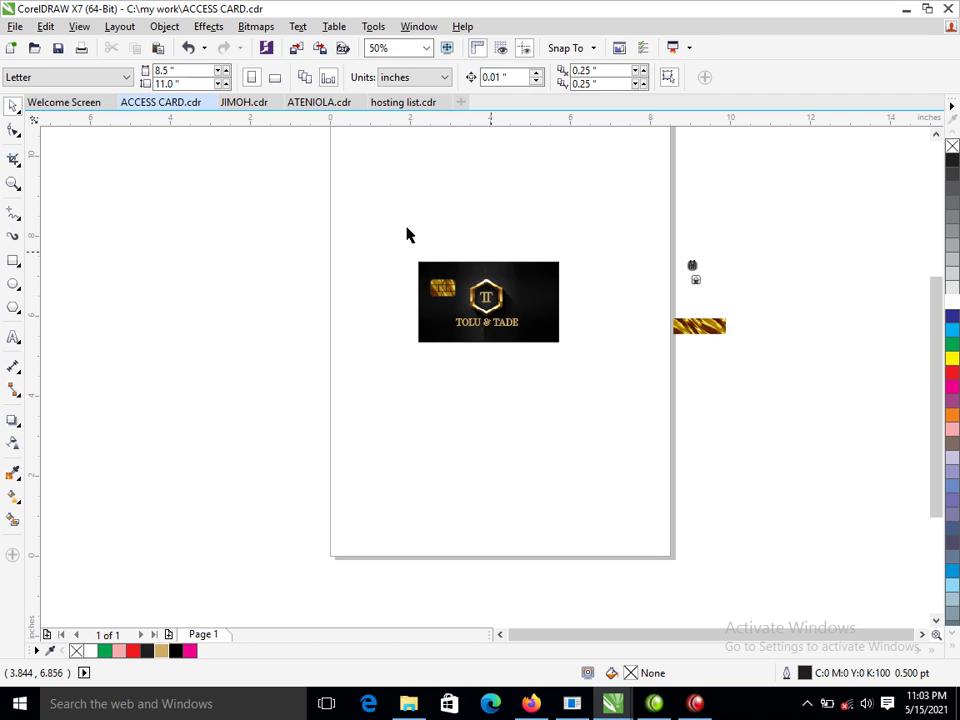
drag(360, 150, 709, 392)
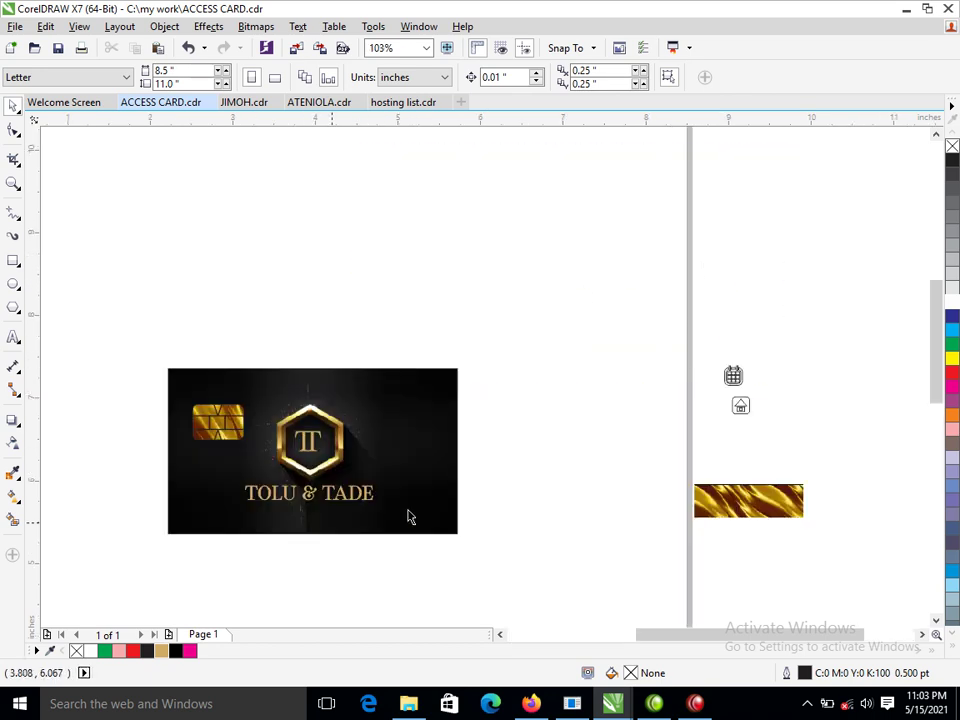
drag(368, 500, 370, 510)
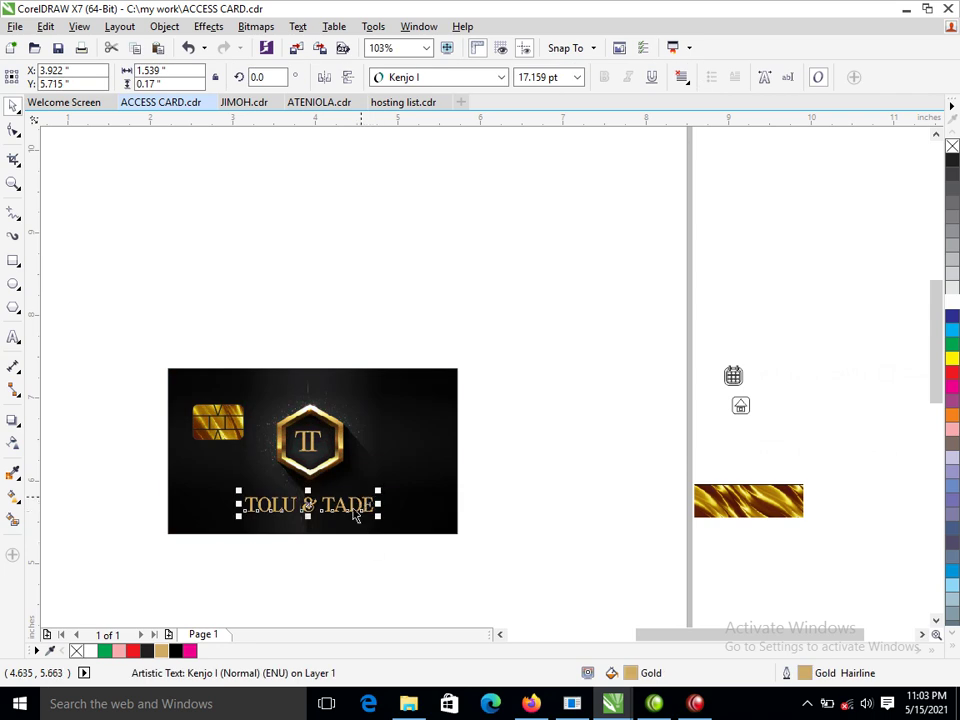
click(12, 131)
drag(390, 519, 366, 460)
key(space)
drag(329, 511, 343, 504)
shift+click(404, 456)
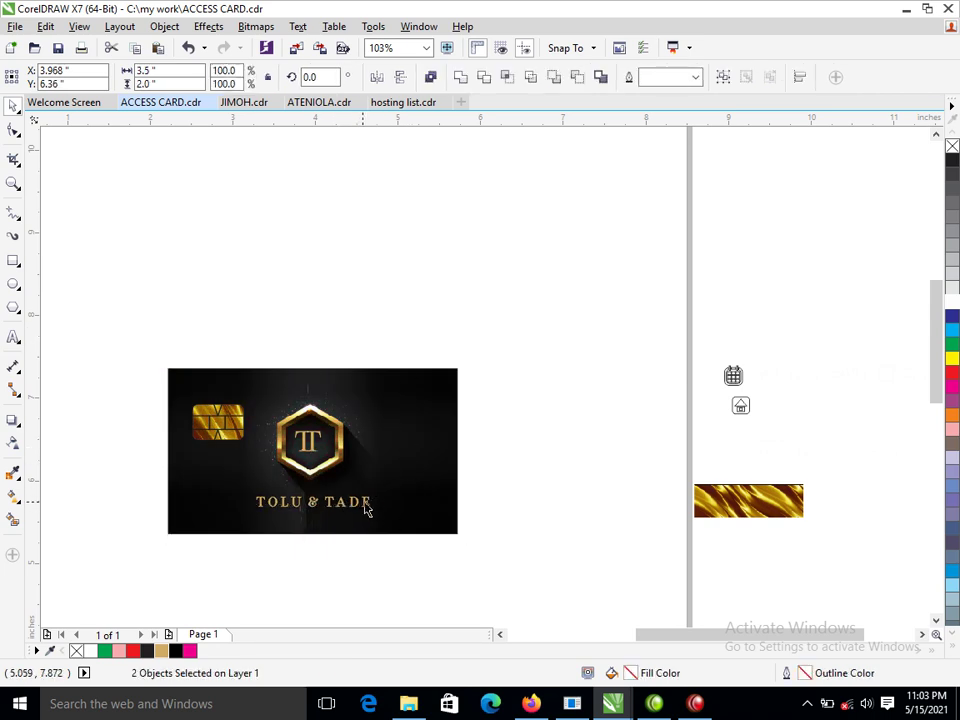
- Duplicate the names text to the card's upper right and replace the copy's wording with the couple's hashtag
drag(368, 504, 437, 391)
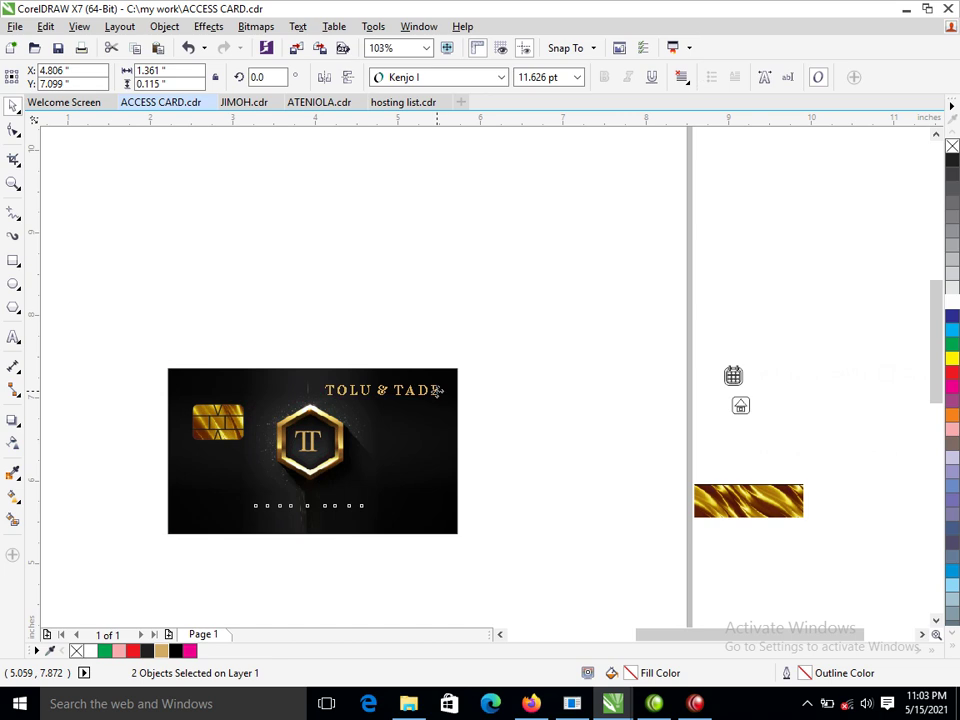
double_click(435, 390)
key(ctrl+a)
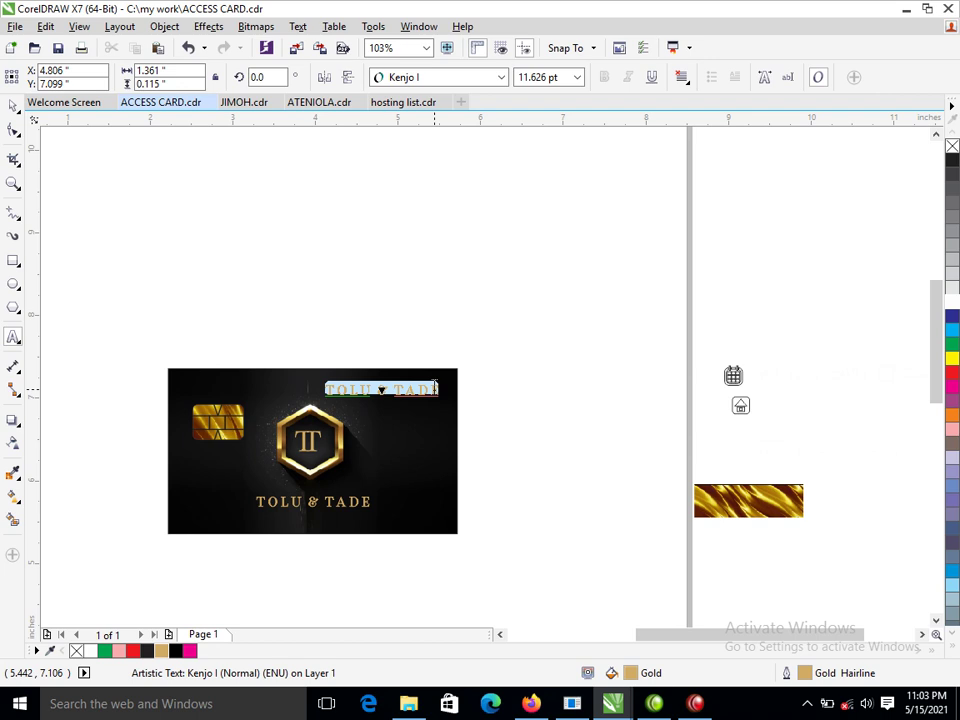
key(Delete)
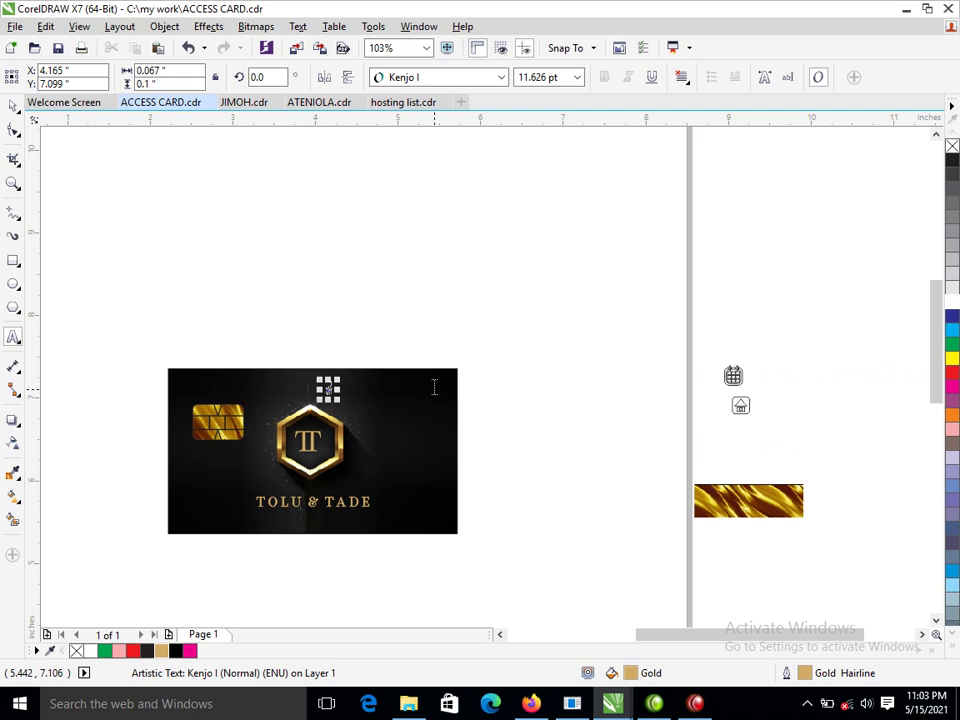
text(#TOLUTADE)
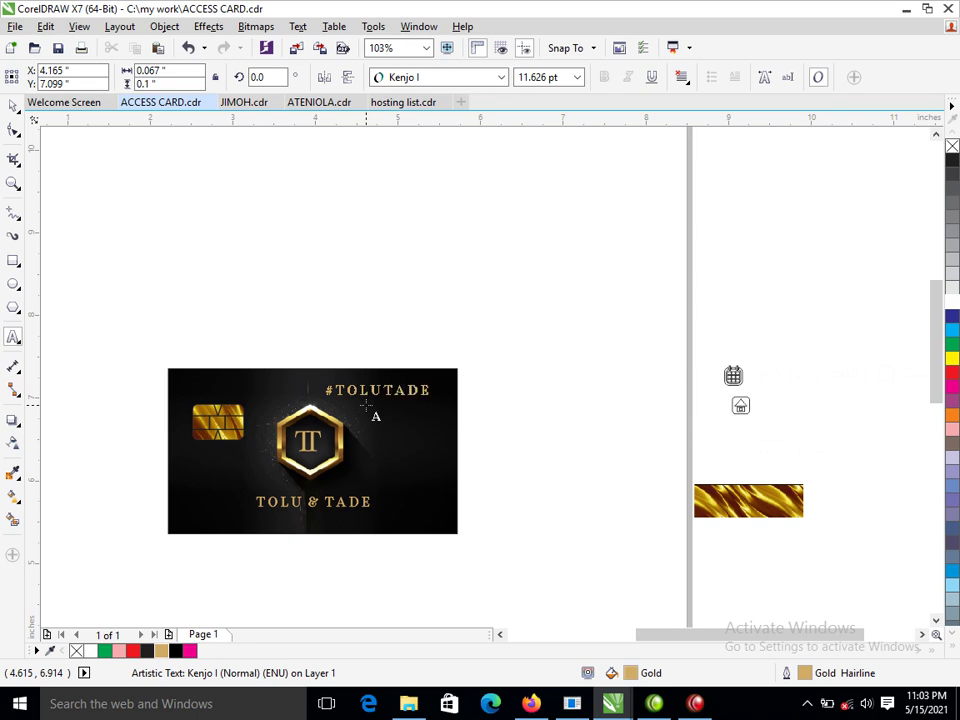
click(366, 405)
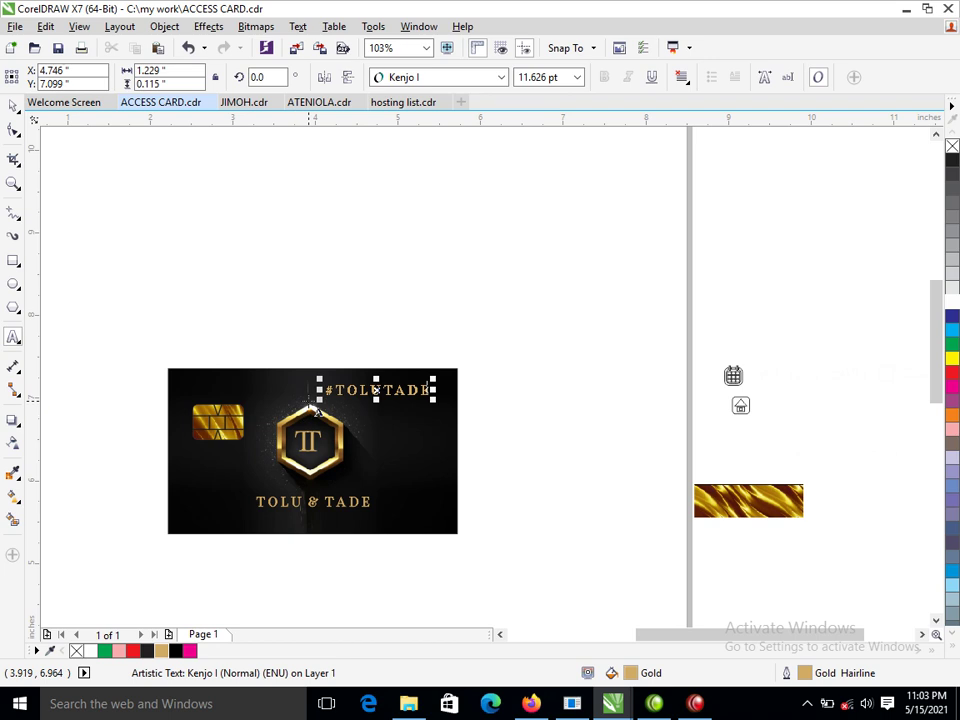
click(11, 108)
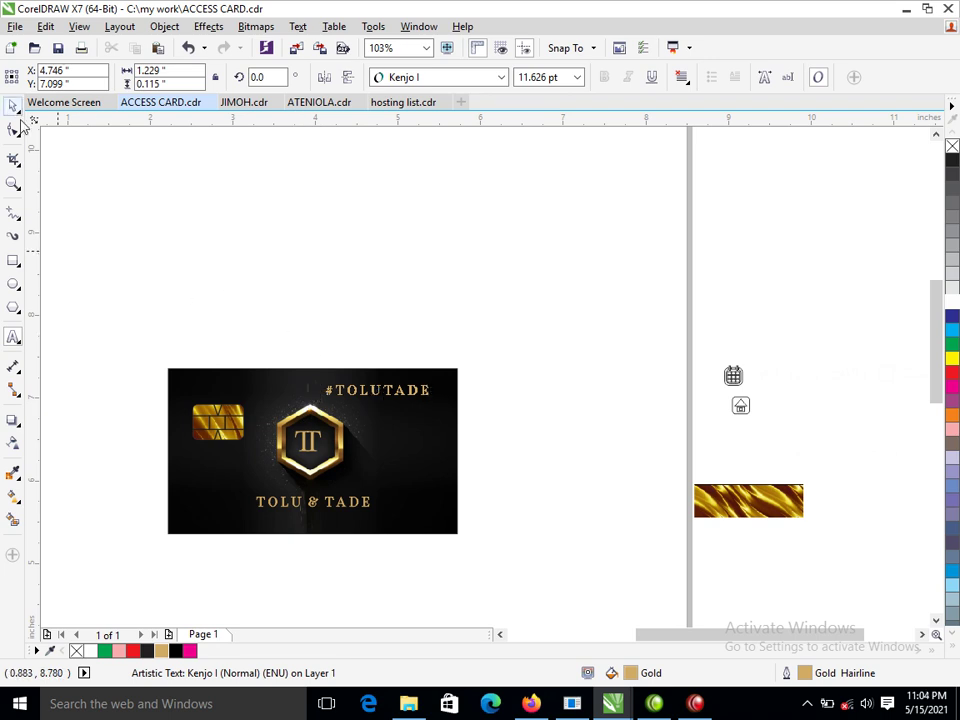
- Set the hashtag's font to Times New Roman
click(501, 78)
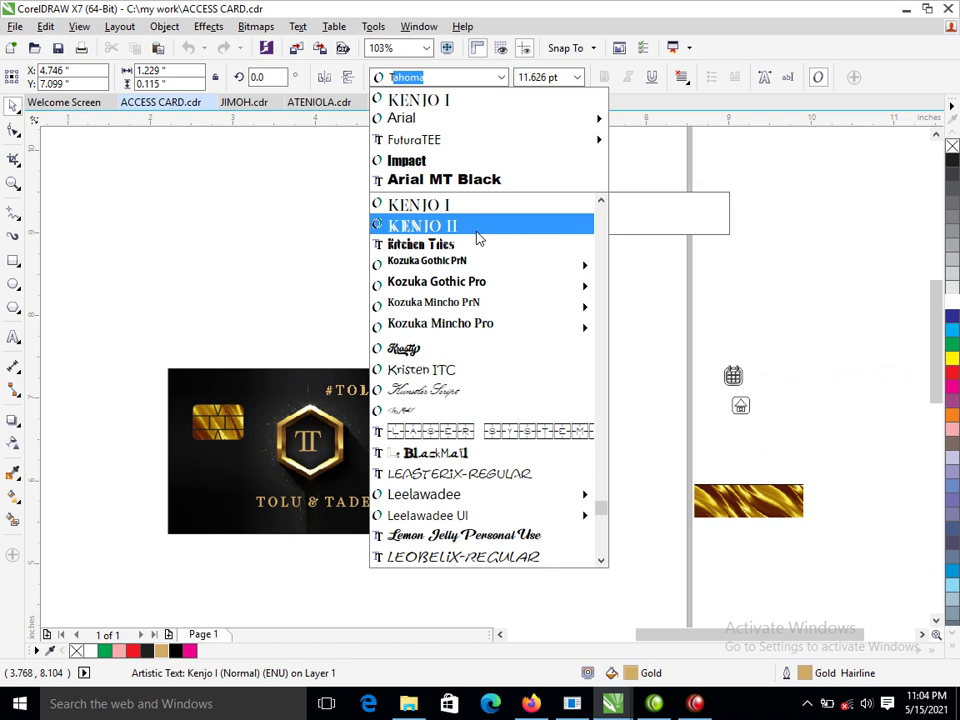
text(T)
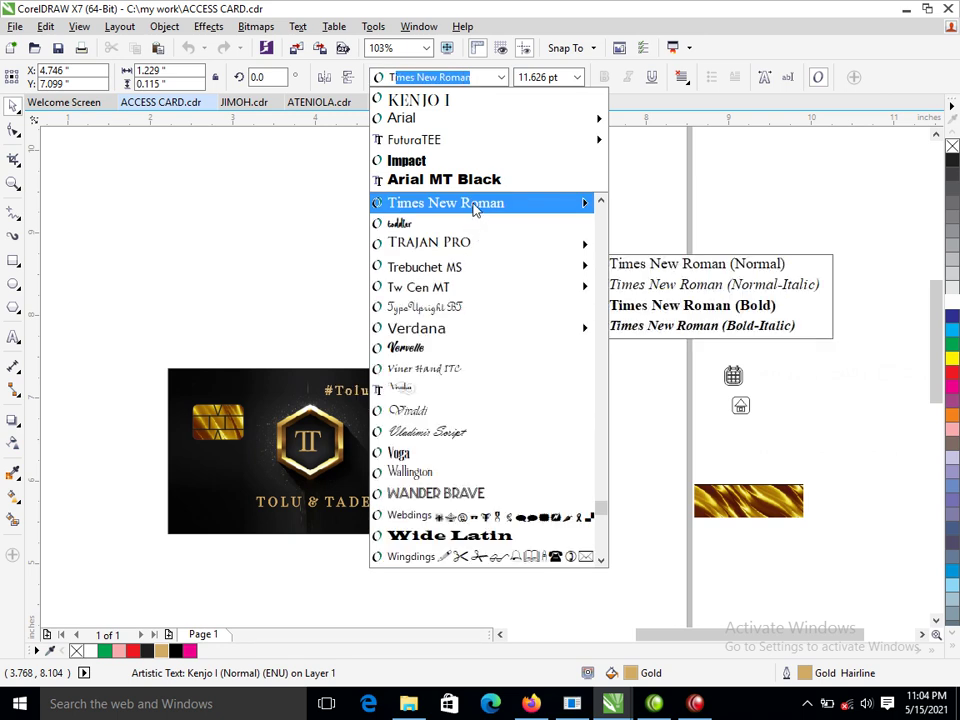
click(474, 207)
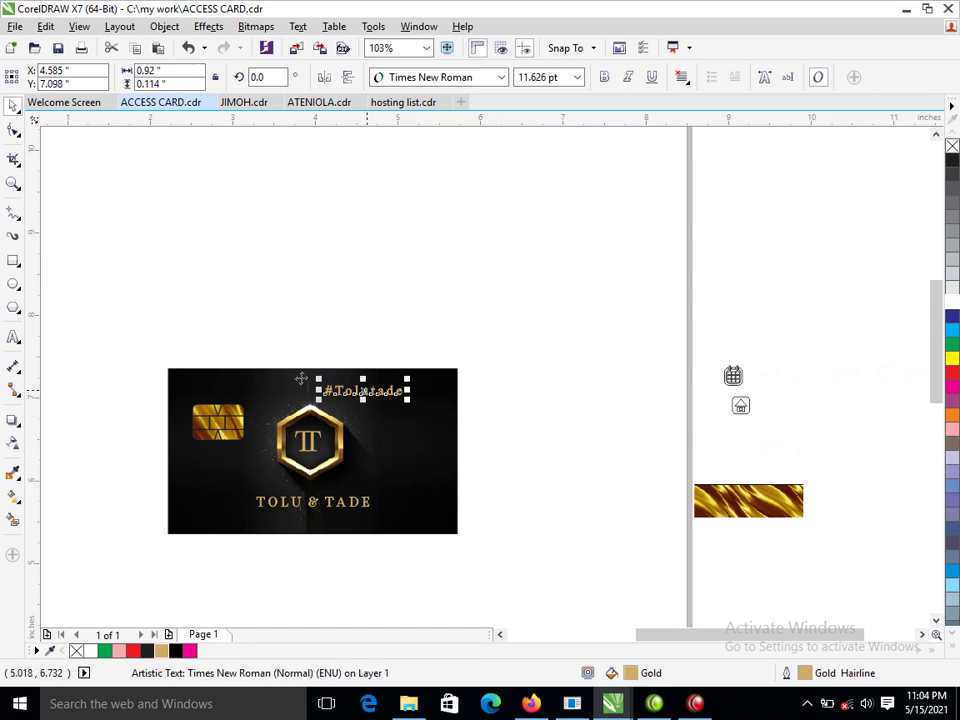
- Tighten the hashtag's letter spacing to about 0.69 inch overall width and remove its outline
click(14, 130)
drag(407, 403, 381, 403)
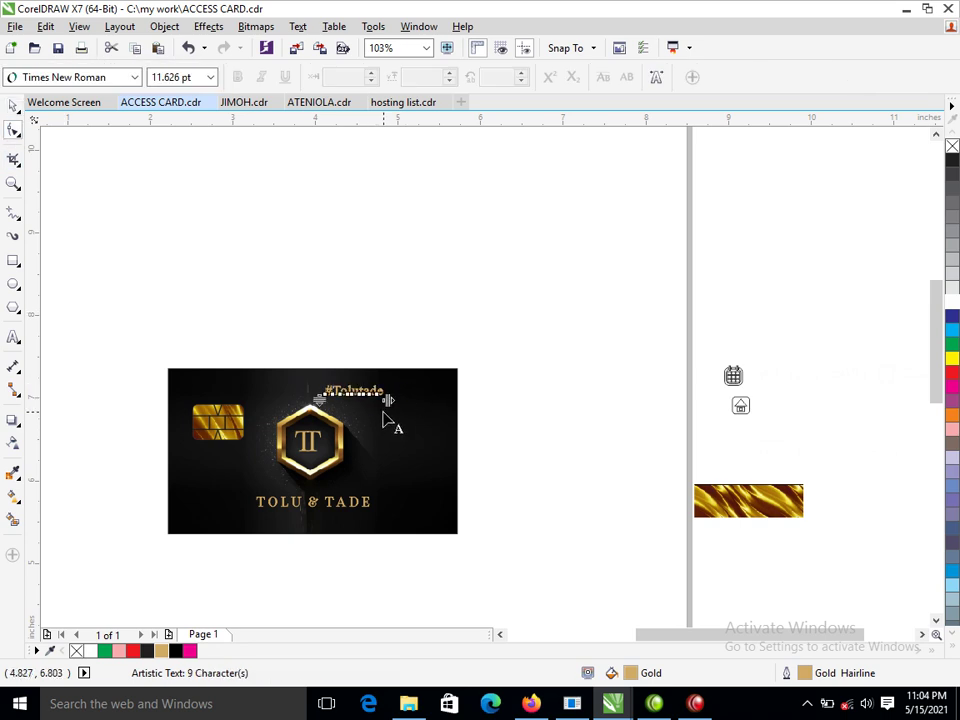
key(space)
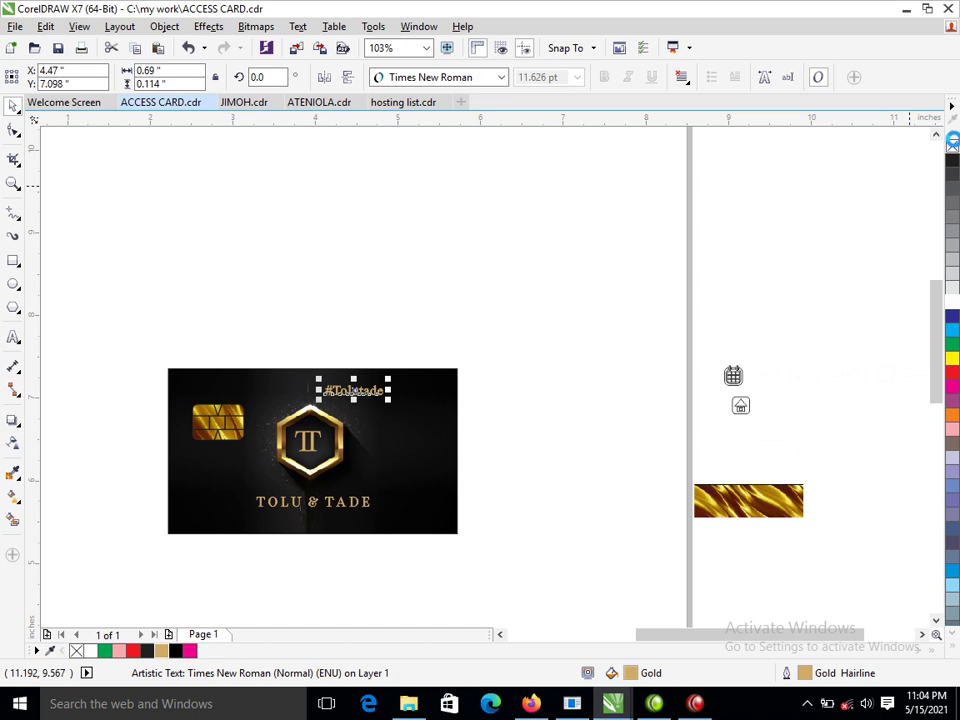
right_click(952, 144)
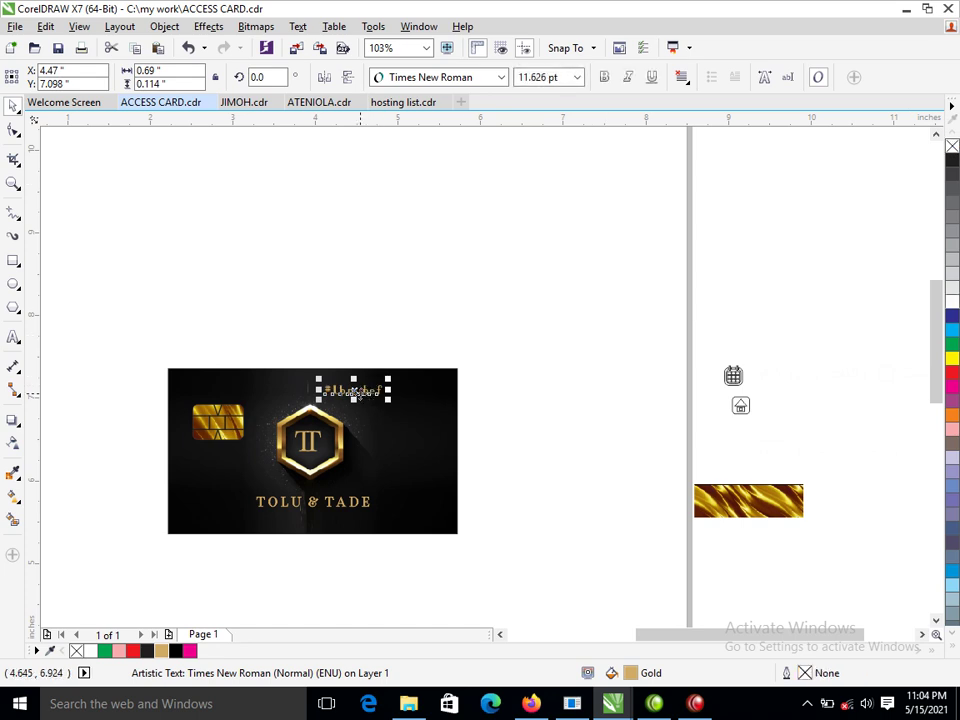
- Move the hashtag toward the card's right edge and set it to Times New Roman Bold
drag(353, 393, 396, 393)
click(503, 78)
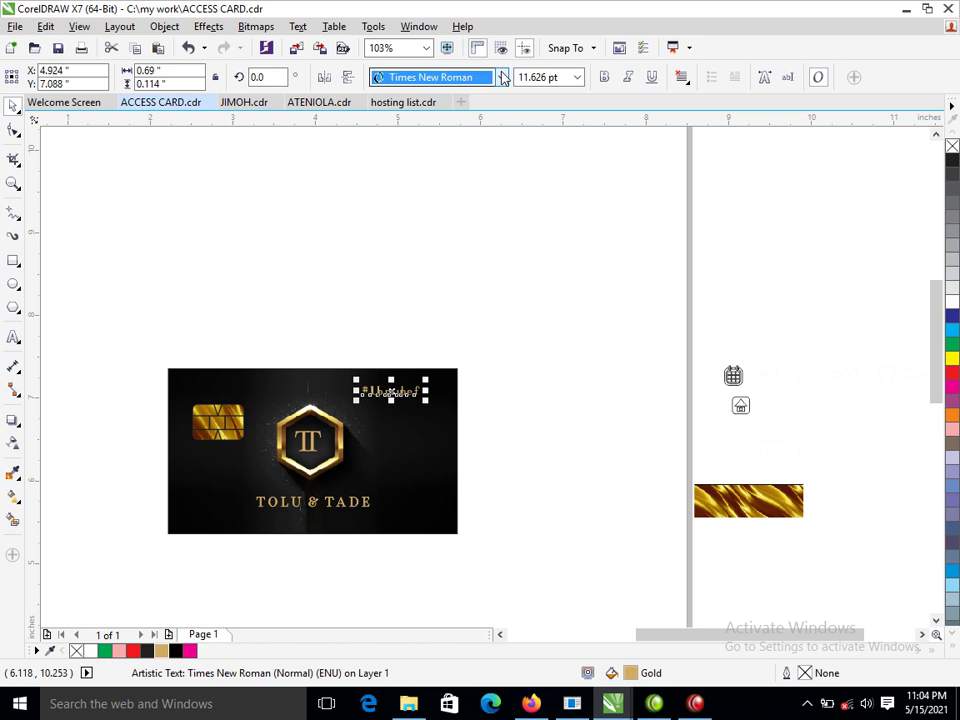
click(503, 78)
mouse_move(456, 204)
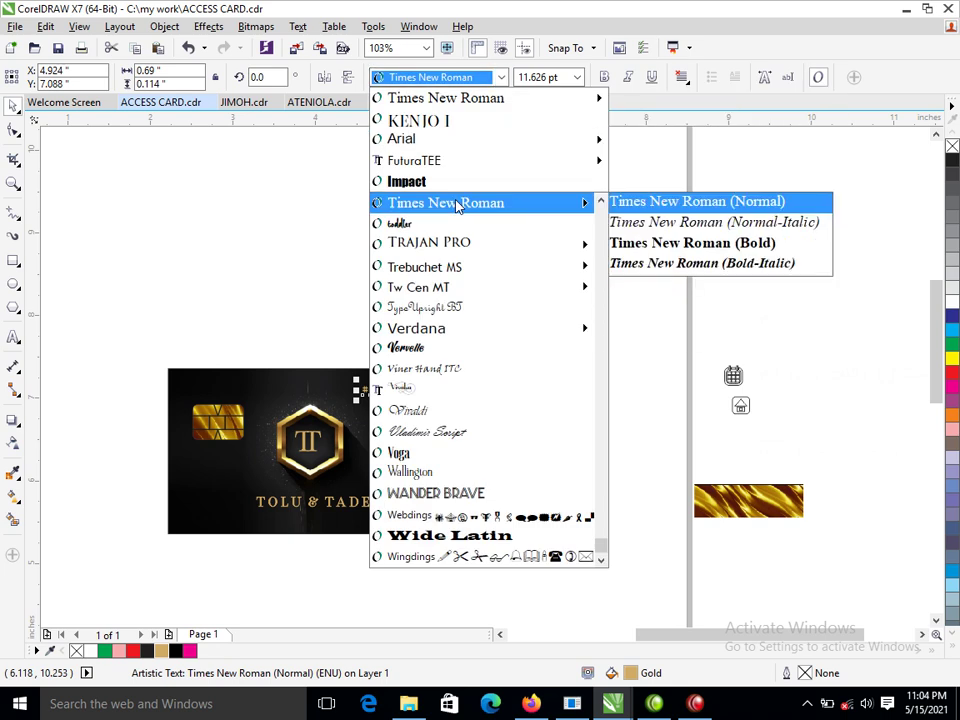
click(662, 242)
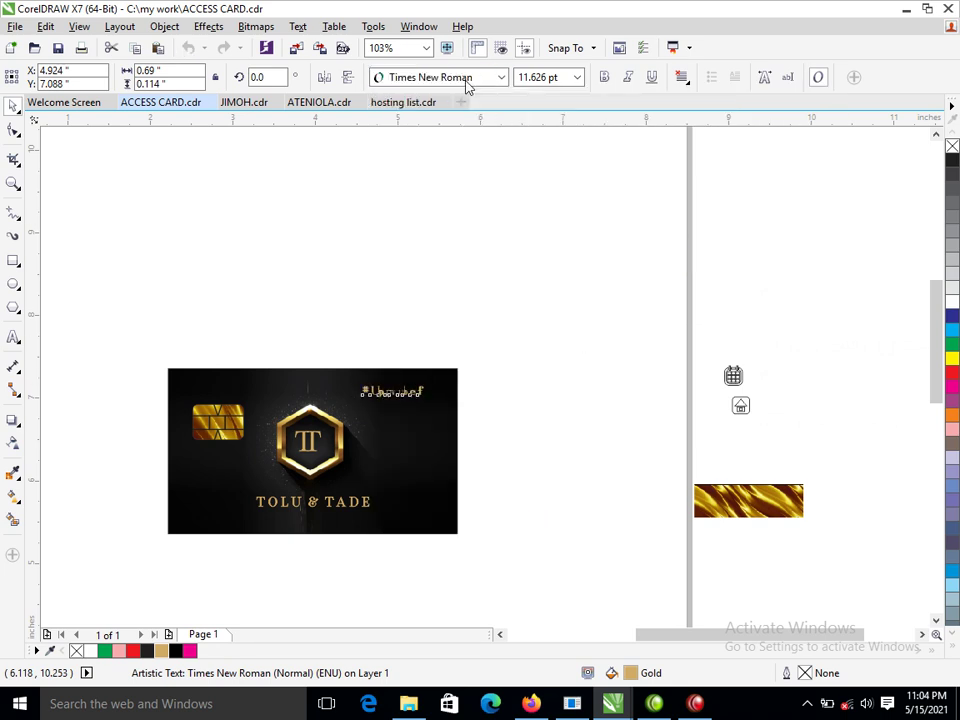
- Change the hashtag's font to ClassicSSi, shrink it slightly and place it in the card's upper-right area
click(503, 78)
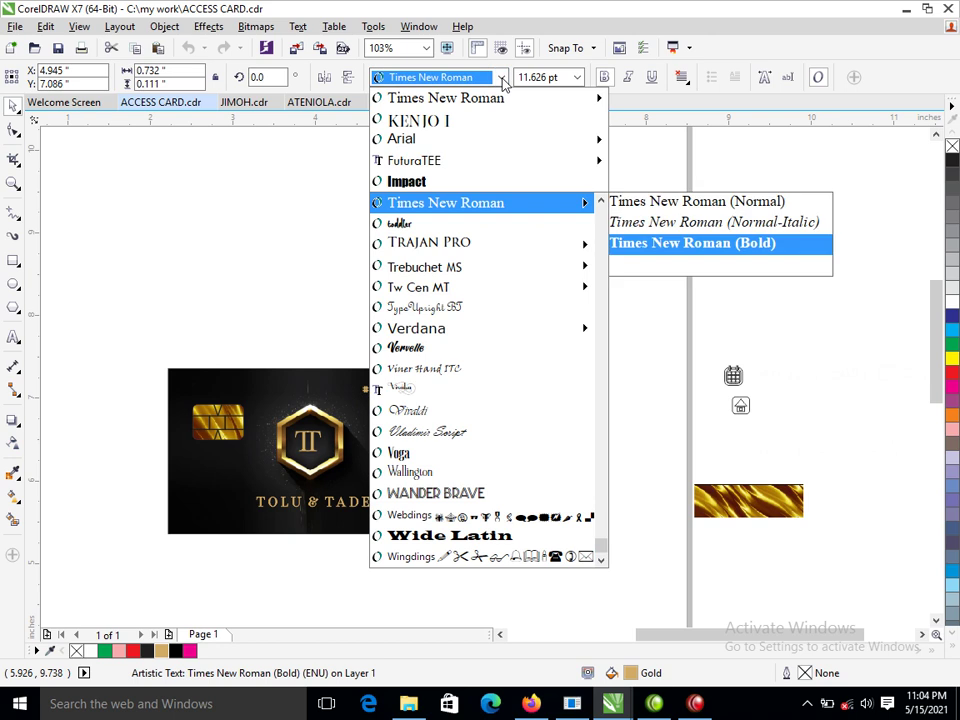
text(Clarendon Blk BT)
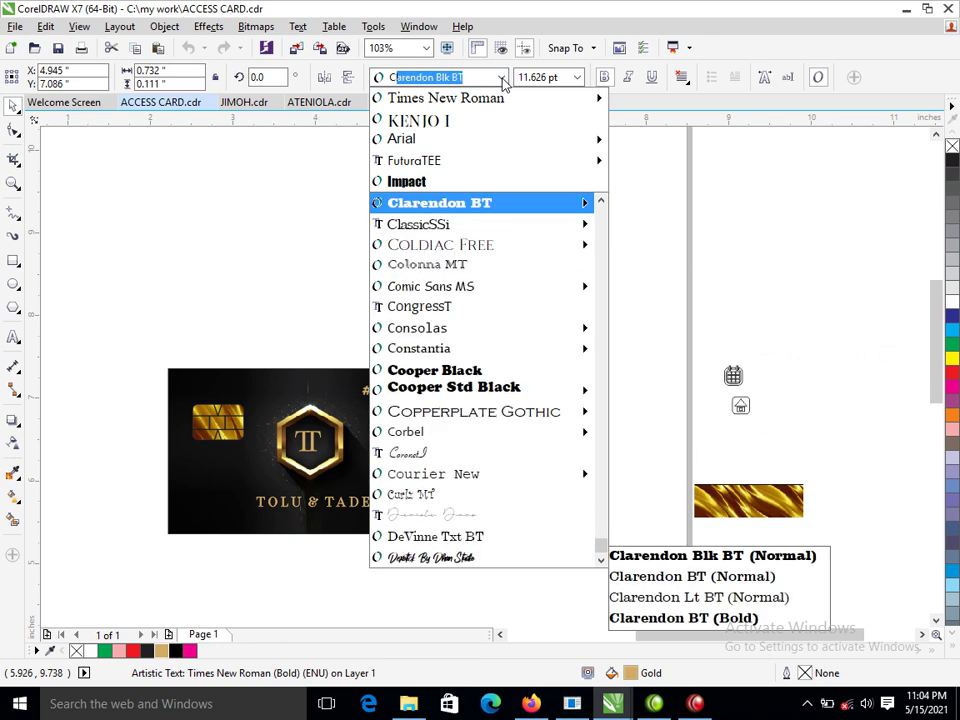
key(Down)
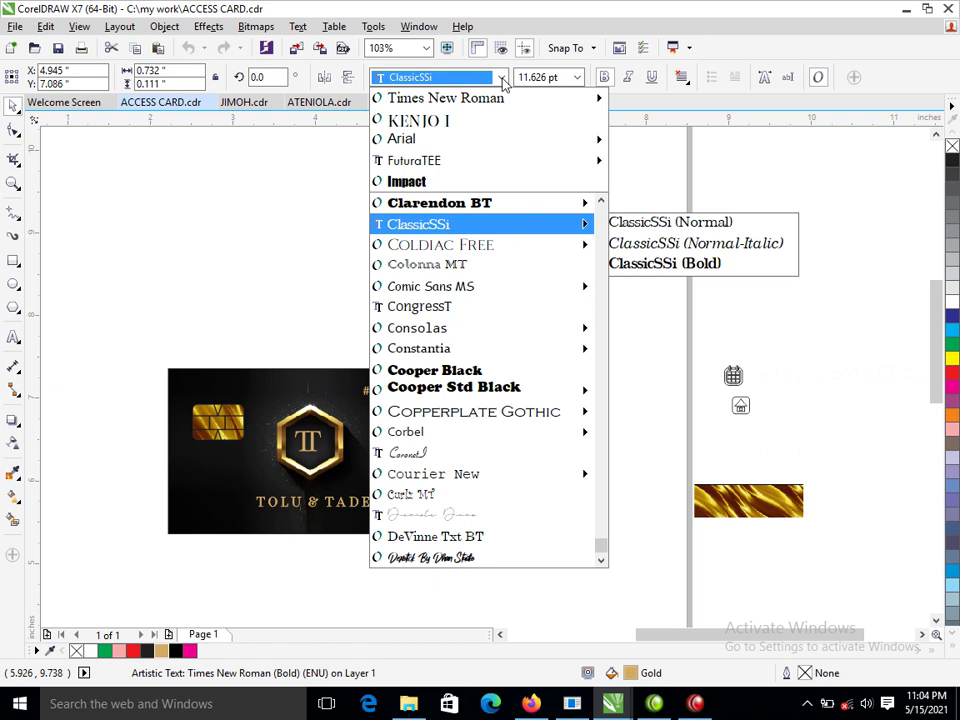
key(Return)
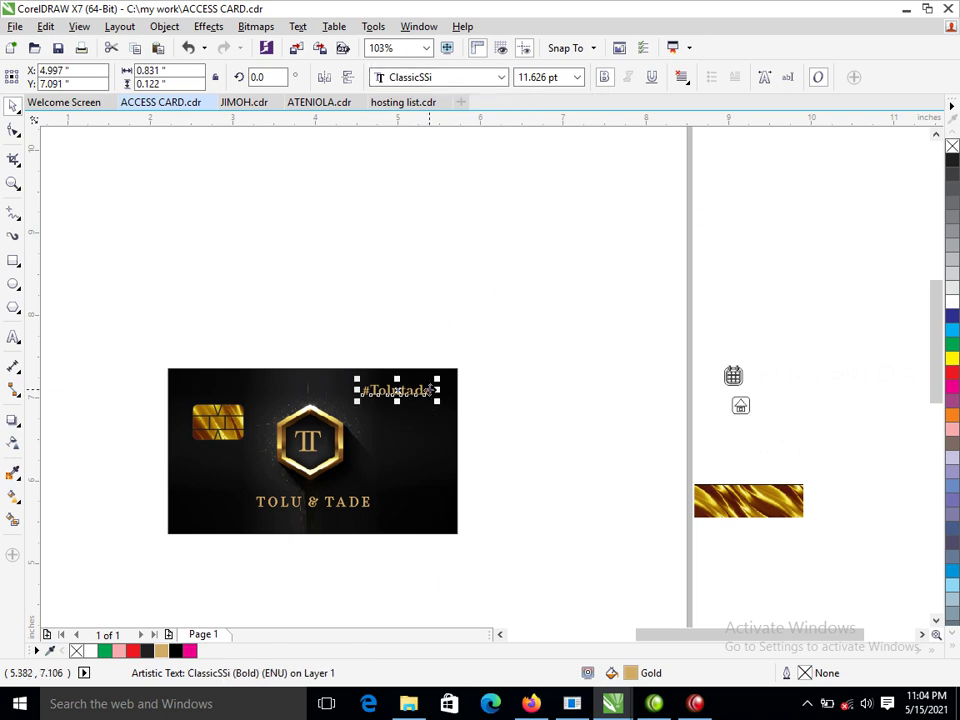
drag(438, 380, 403, 400)
click(392, 395)
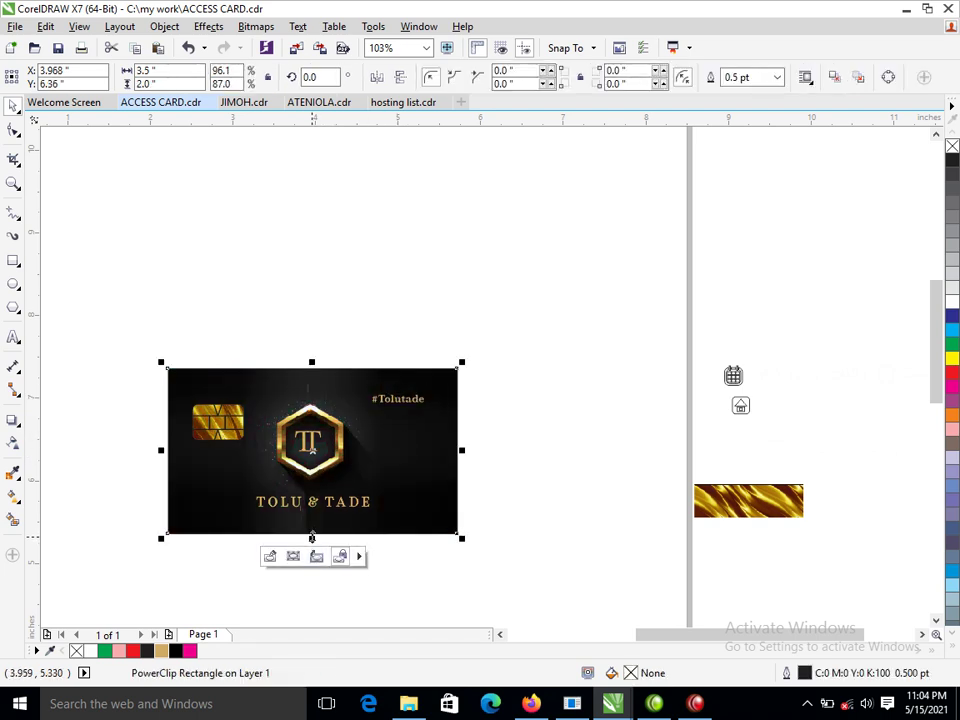
- Duplicate the black card background directly above the finished card and enlarge the hexagon image inside the copy to about 6.95 inches wide
drag(312, 537, 368, 269)
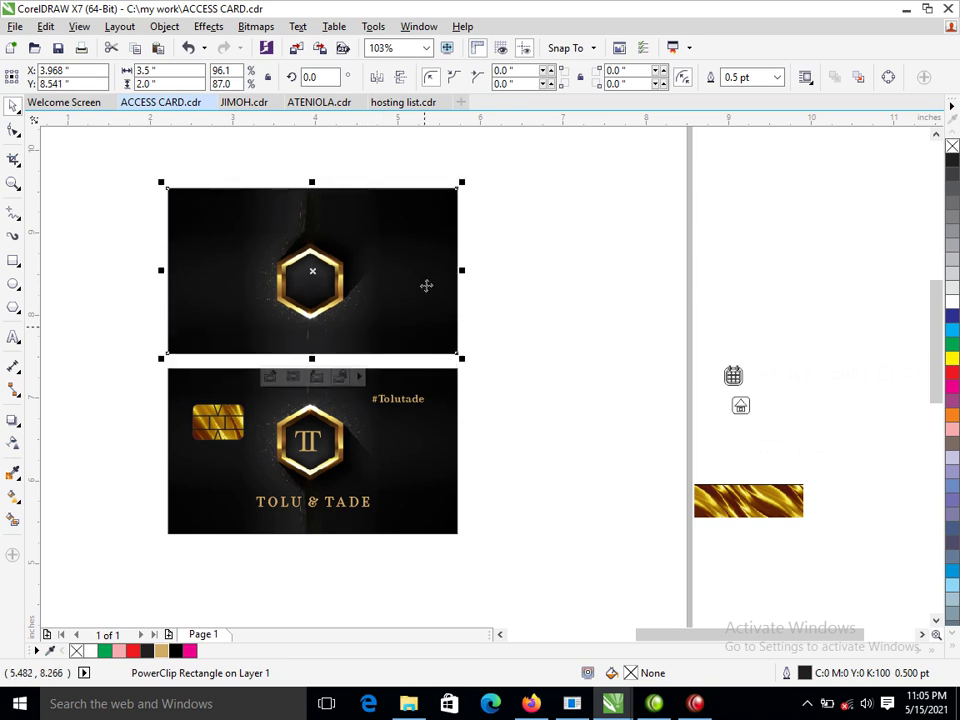
alt+click(371, 245)
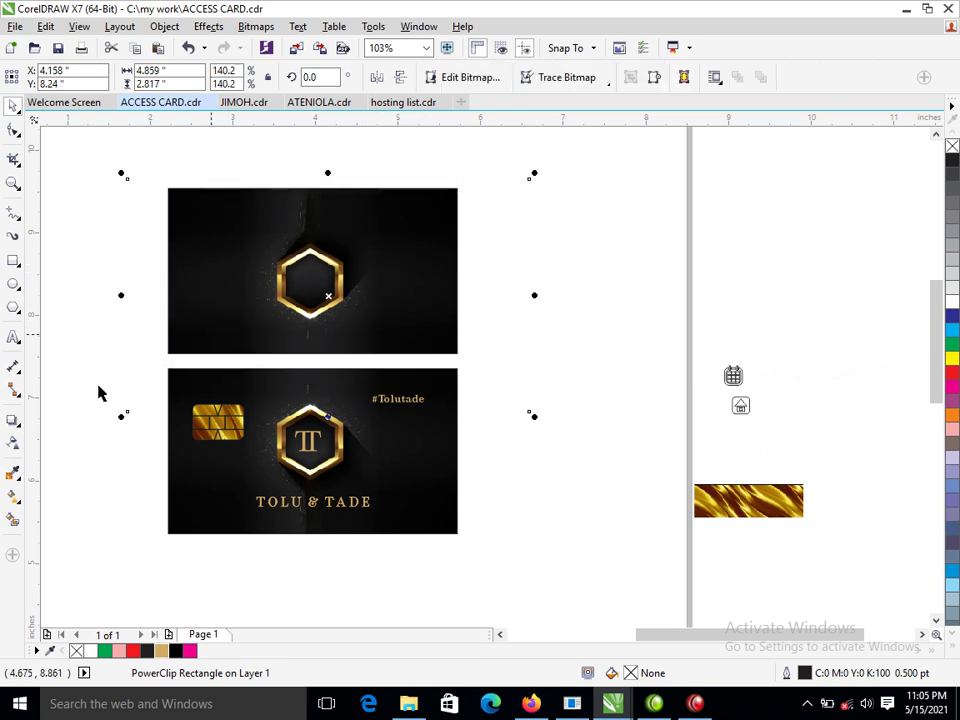
drag(121, 417, 5, 485)
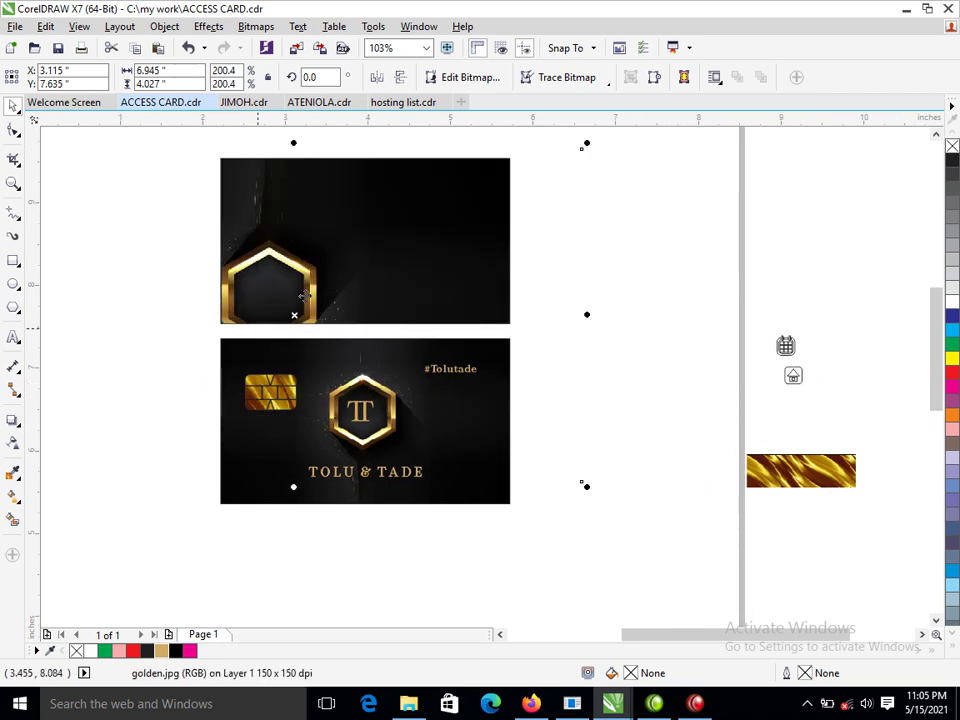
- Reposition the enlarged image in the upper card so its left edge cuts through the gold hexagon at about mid-height
drag(295, 318, 302, 333)
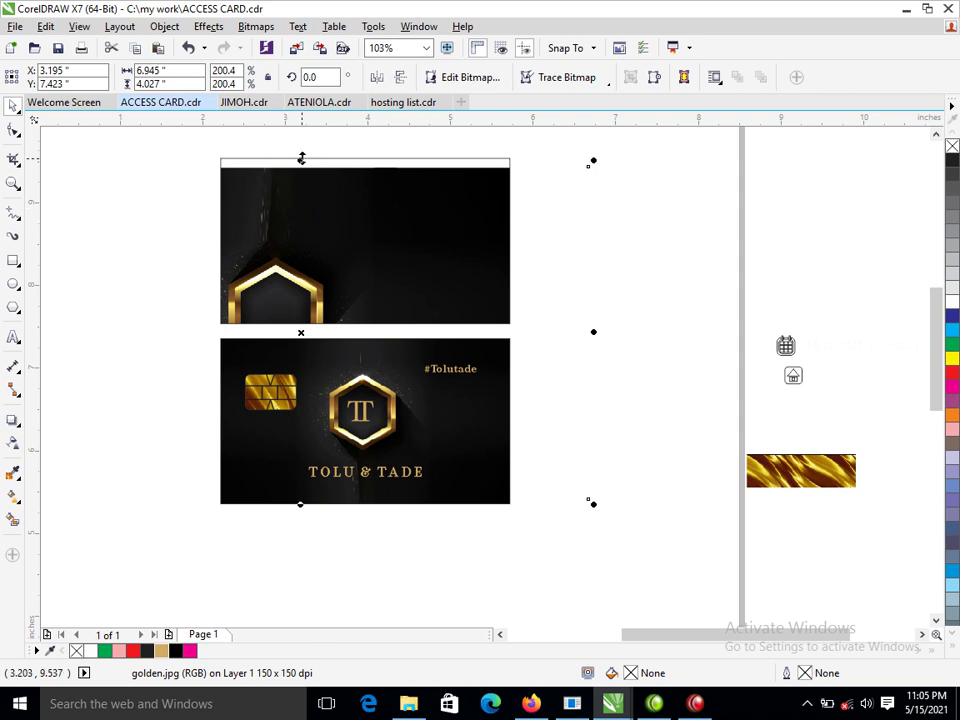
drag(313, 294, 266, 243)
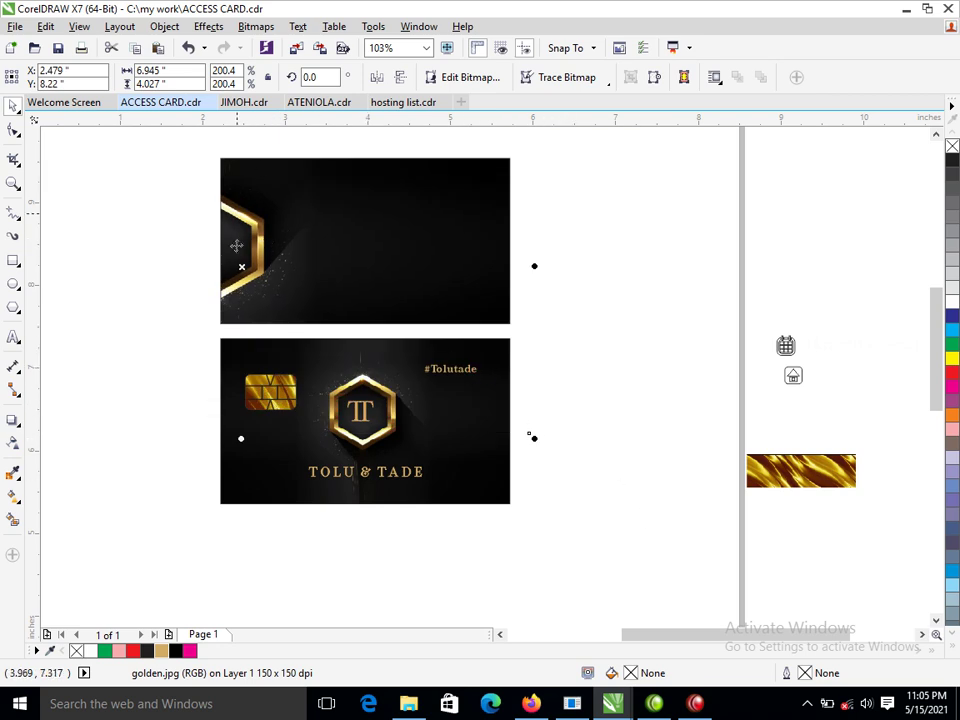
drag(244, 266, 240, 257)
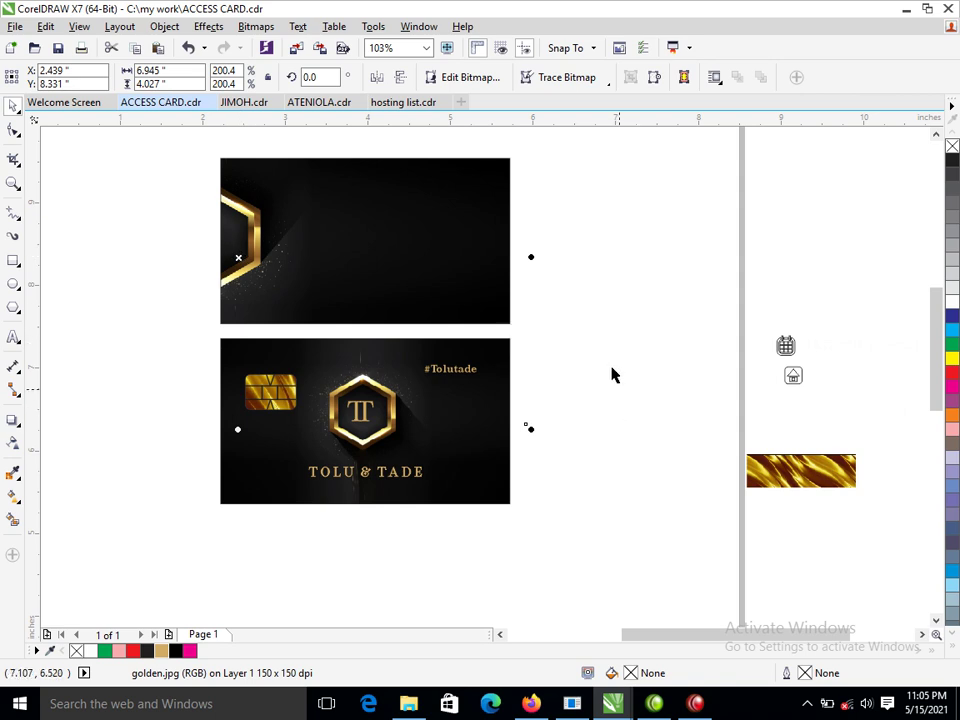
- Move the white event-details group from beside the page onto the upper card
scroll(568, 332, down, 2)
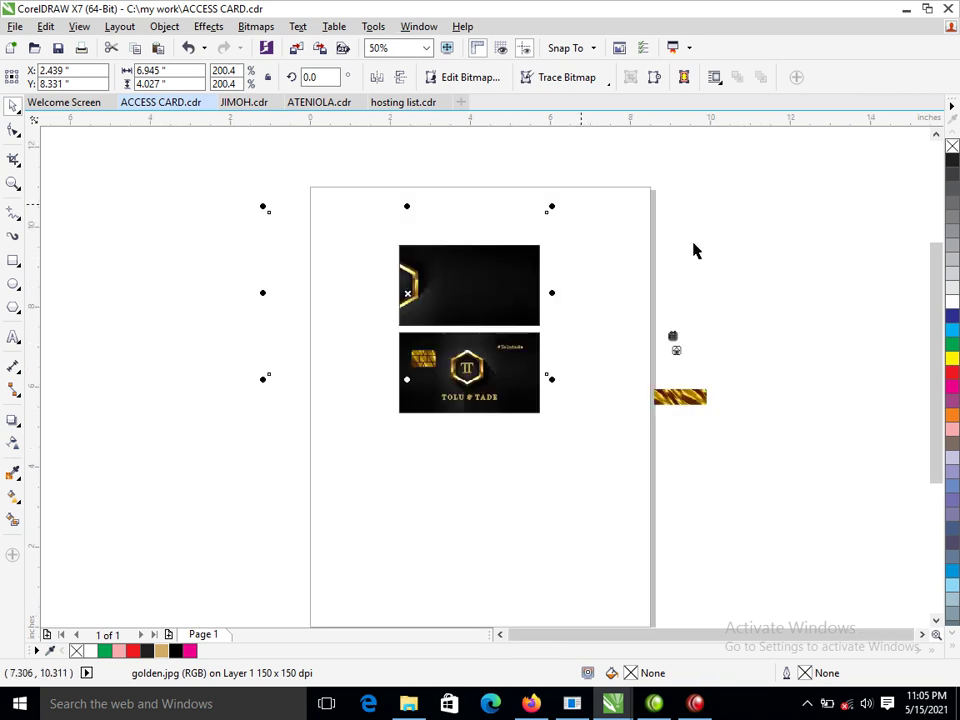
drag(826, 386, 844, 386)
drag(722, 352, 466, 285)
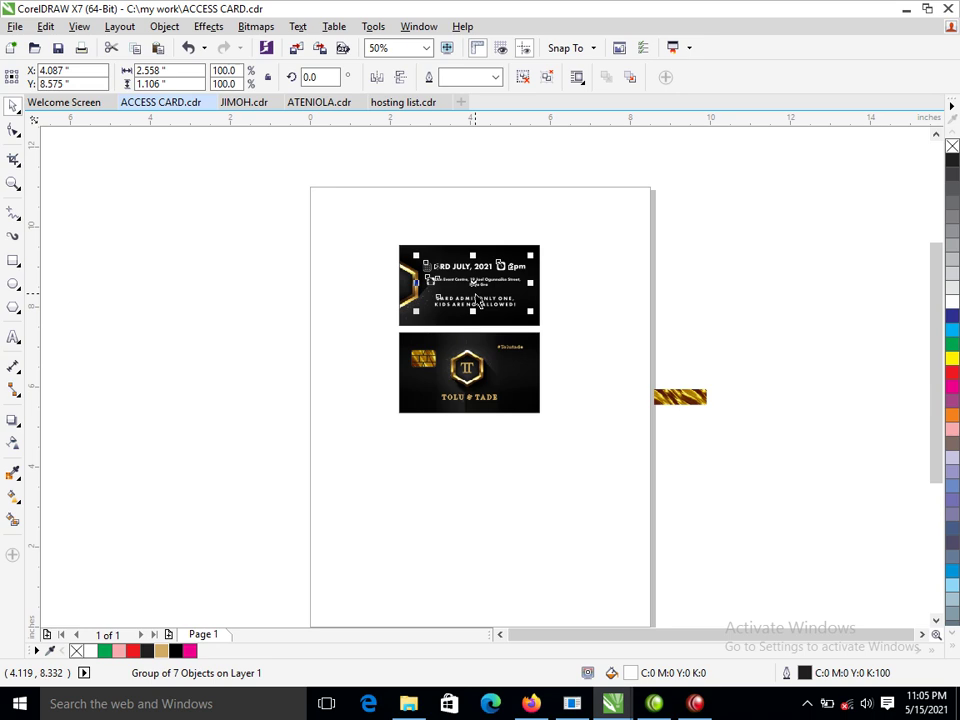
- Place the gold texture strip from beside the page inside the upper card's PowerClip frame
key(F2)
drag(356, 229, 742, 448)
scroll(720, 526, up, 3)
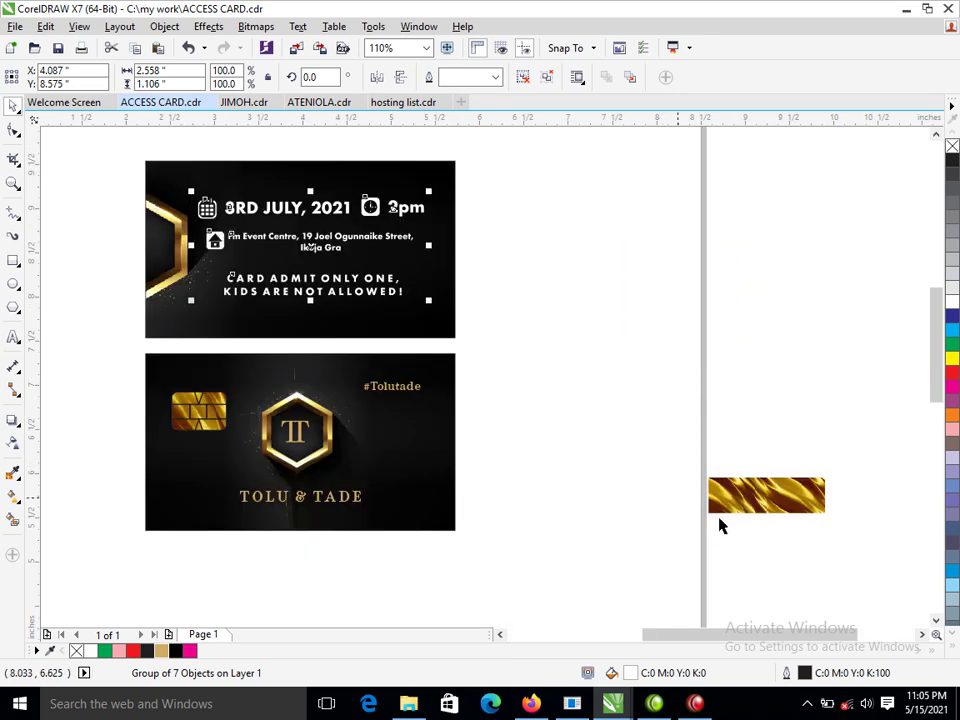
drag(785, 495, 440, 248)
click(506, 299)
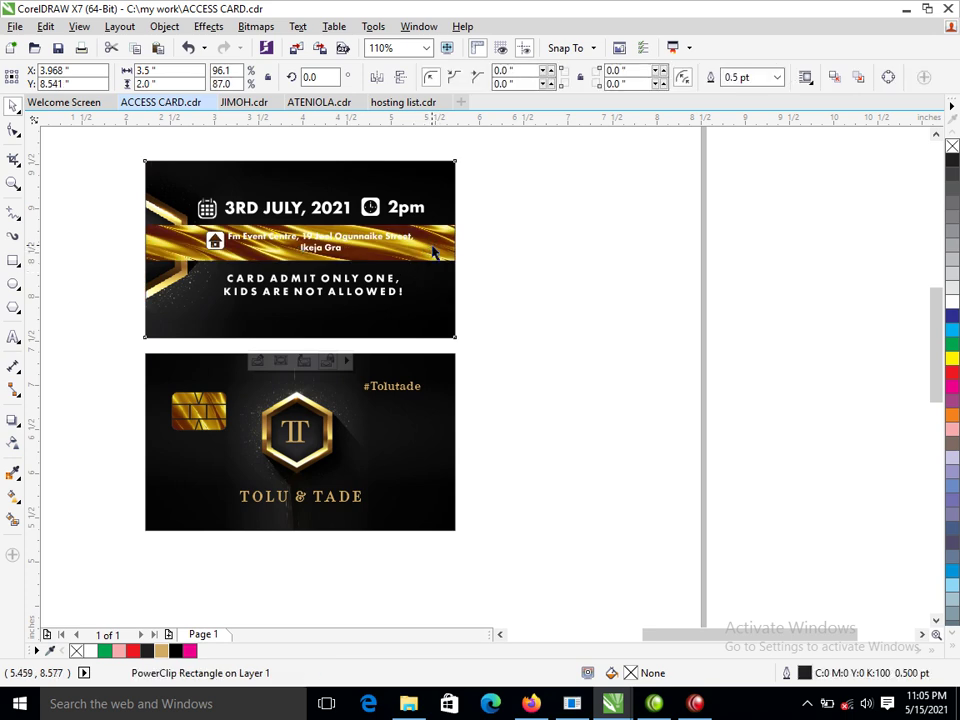
- Stretch the clipped gold texture to about 14.22 inches wide and 2.42 inches high within the upper card
ctrl+click(432, 248)
drag(432, 248, 912, 288)
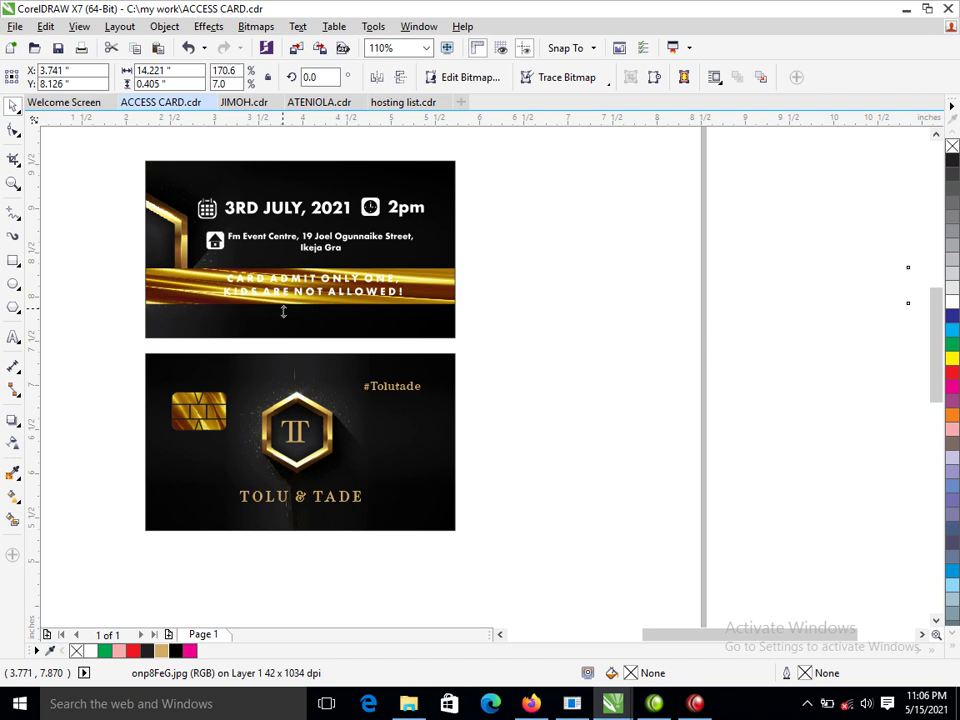
drag(283, 312, 284, 487)
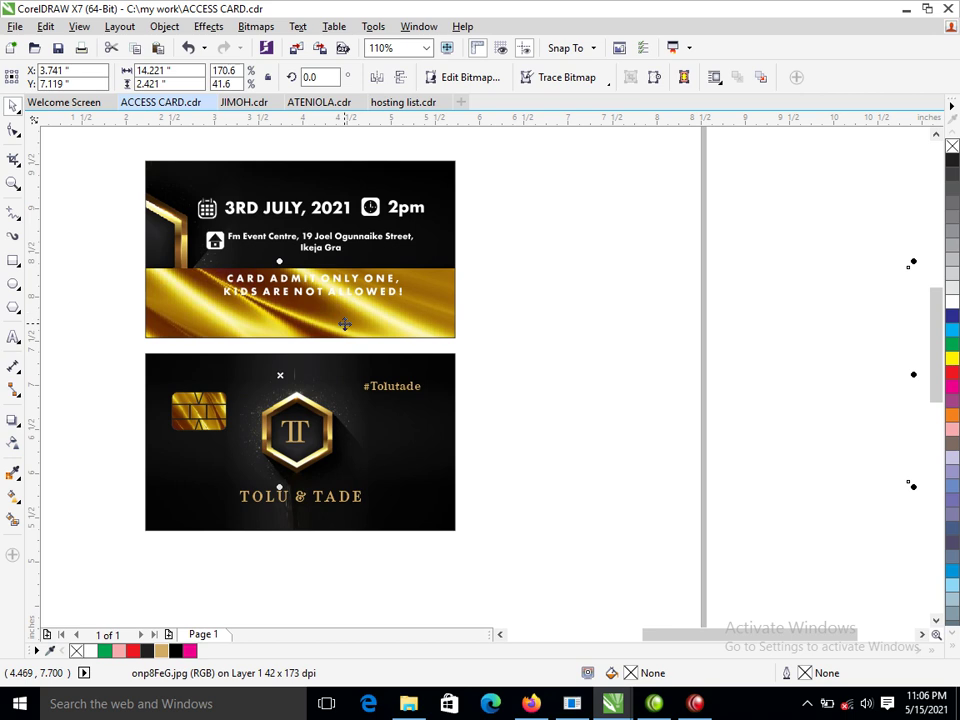
- Move the gold texture inside the upper card so only a narrow band shows along the card's lower edge
drag(345, 323, 337, 133)
drag(353, 218, 368, 216)
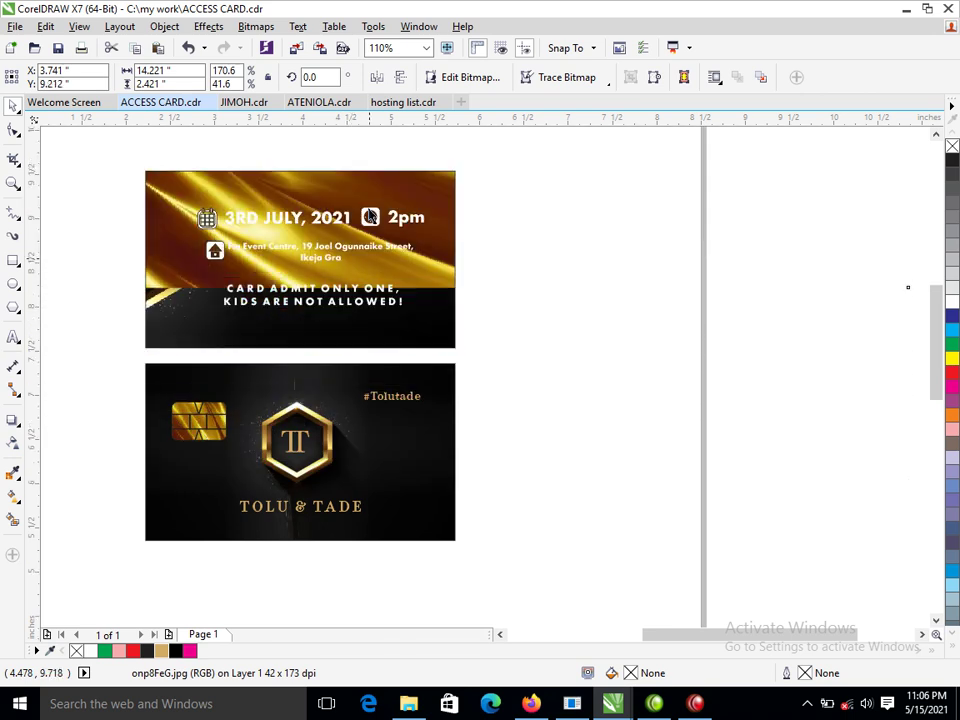
drag(298, 181, 327, 406)
drag(357, 320, 357, 313)
click(357, 307)
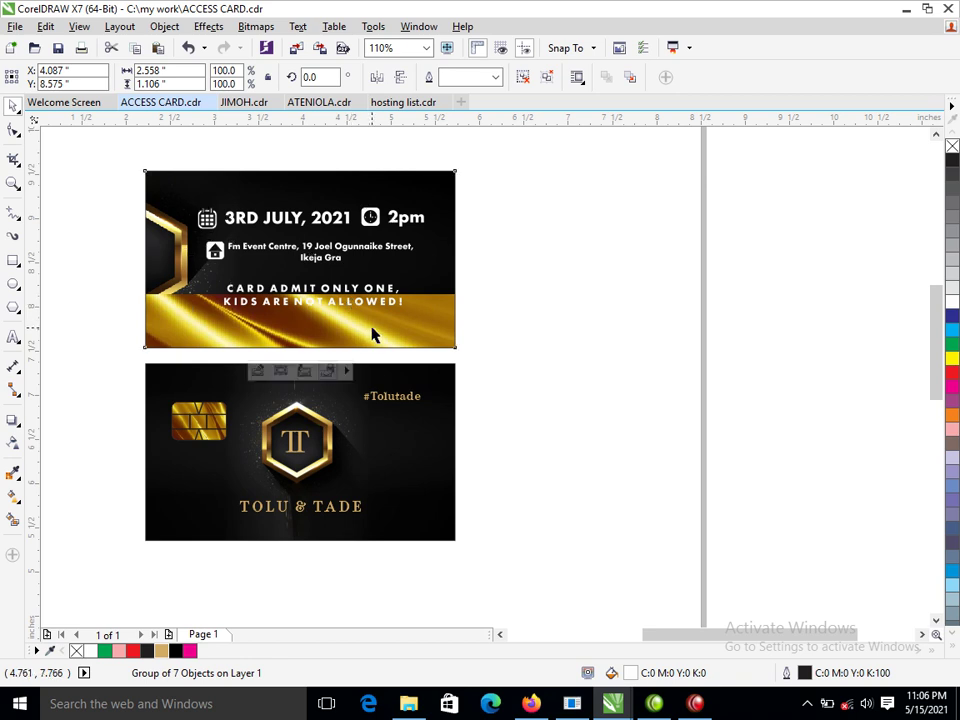
click(372, 330)
ctrl+click(373, 329)
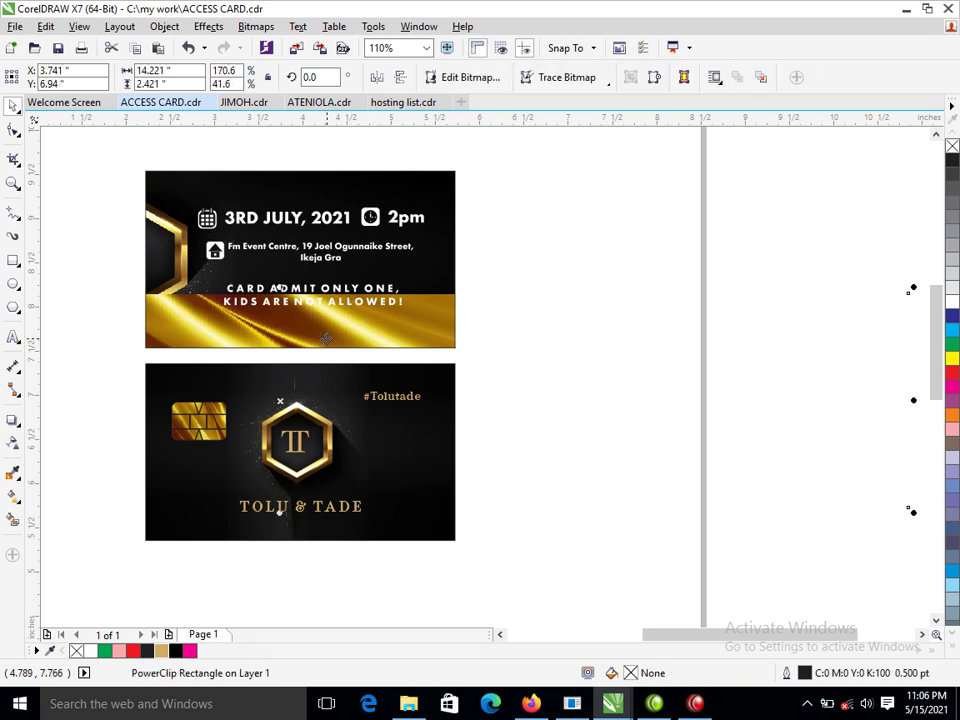
drag(332, 332, 335, 369)
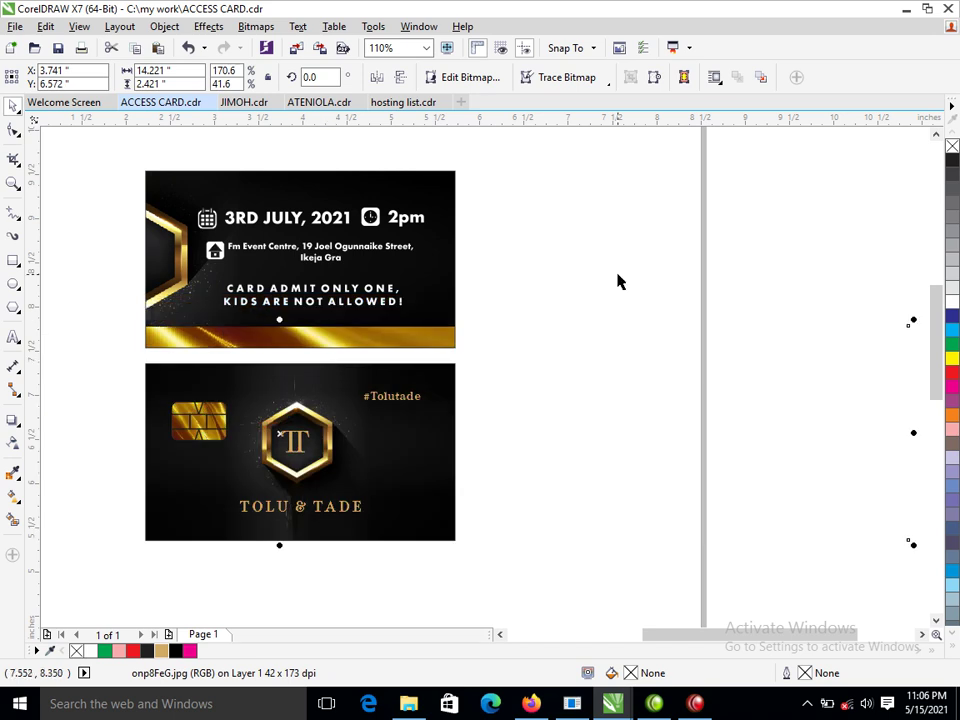
click(521, 259)
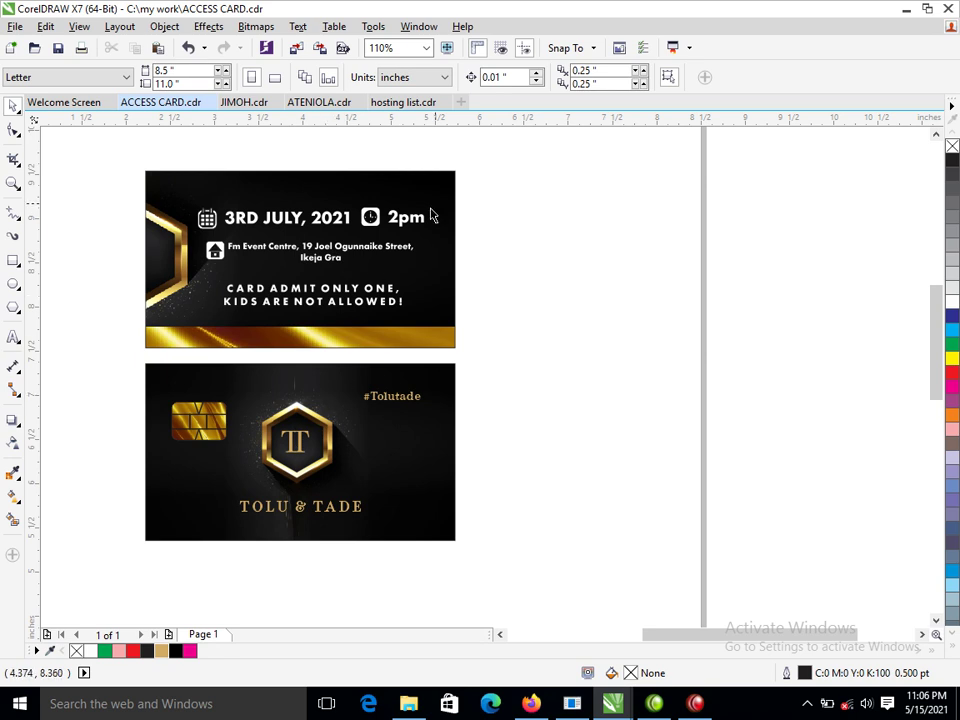
- Scale the event-details group to about 2.16 inches wide and position it above the gold band on the upper card
drag(497, 195, 212, 323)
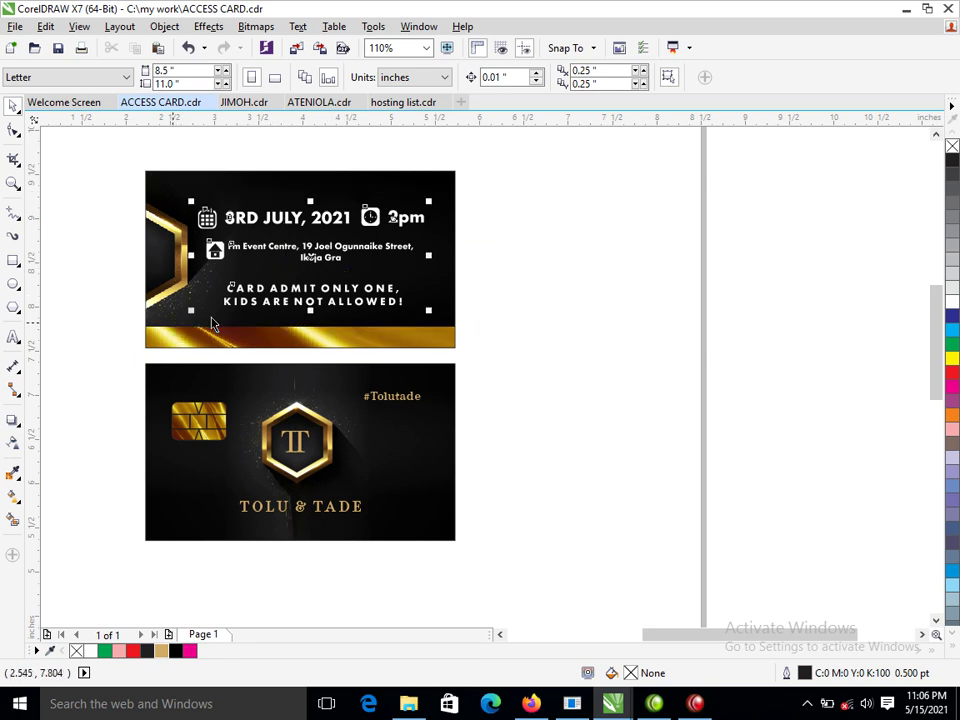
key(ctrl+g)
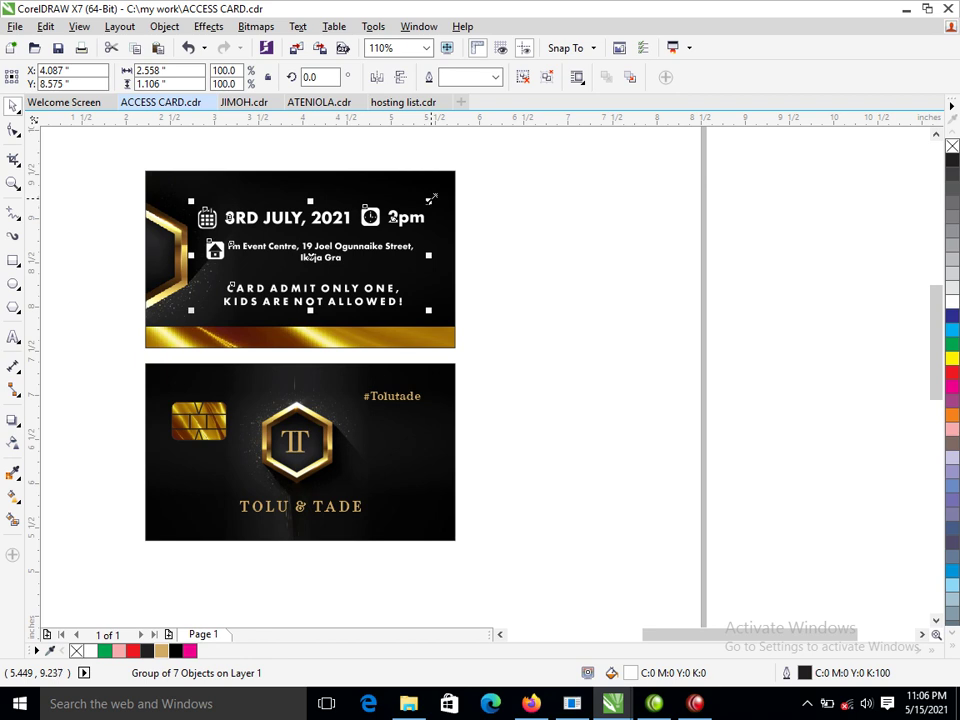
drag(431, 200, 391, 202)
drag(304, 275, 312, 270)
drag(366, 247, 365, 248)
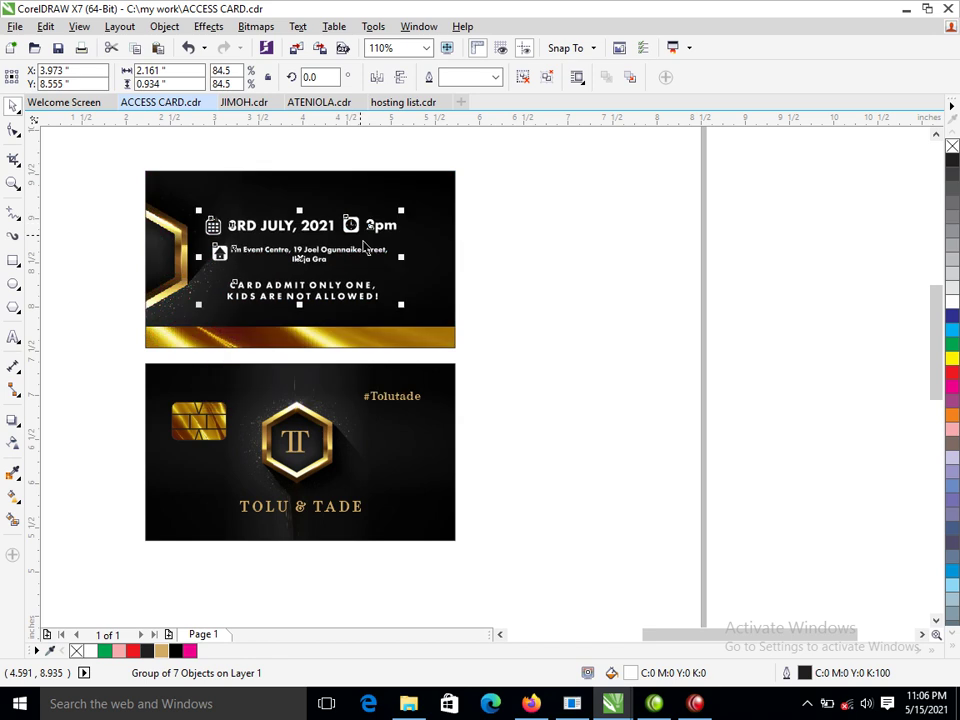
click(334, 351)
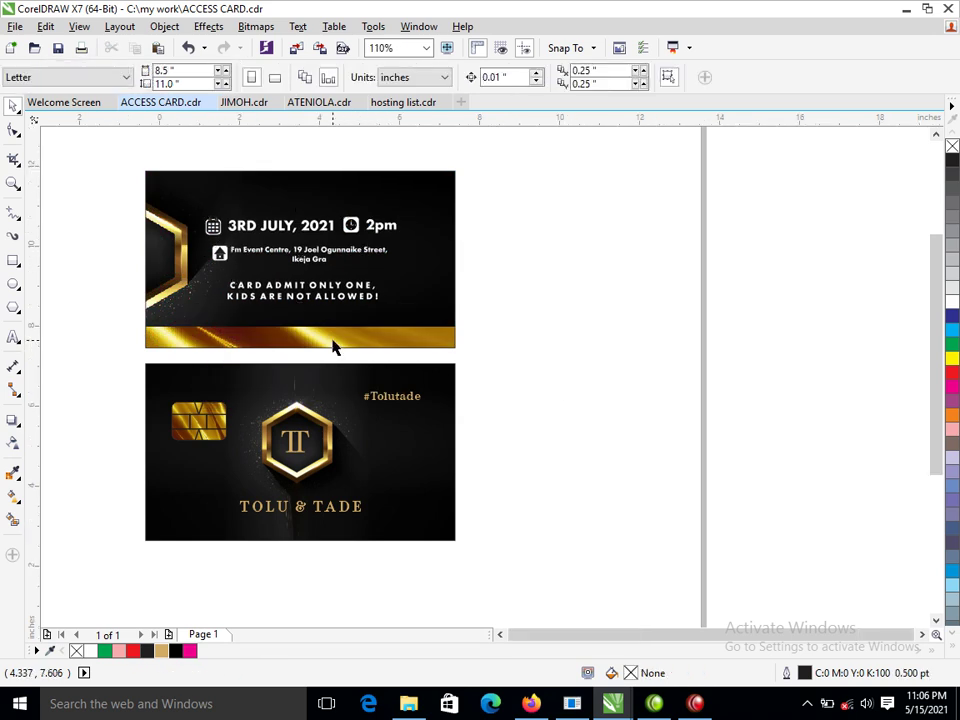
- Draw a rectangle about 6.23 by 6.52 inches around both cards
scroll(339, 325, down, 3)
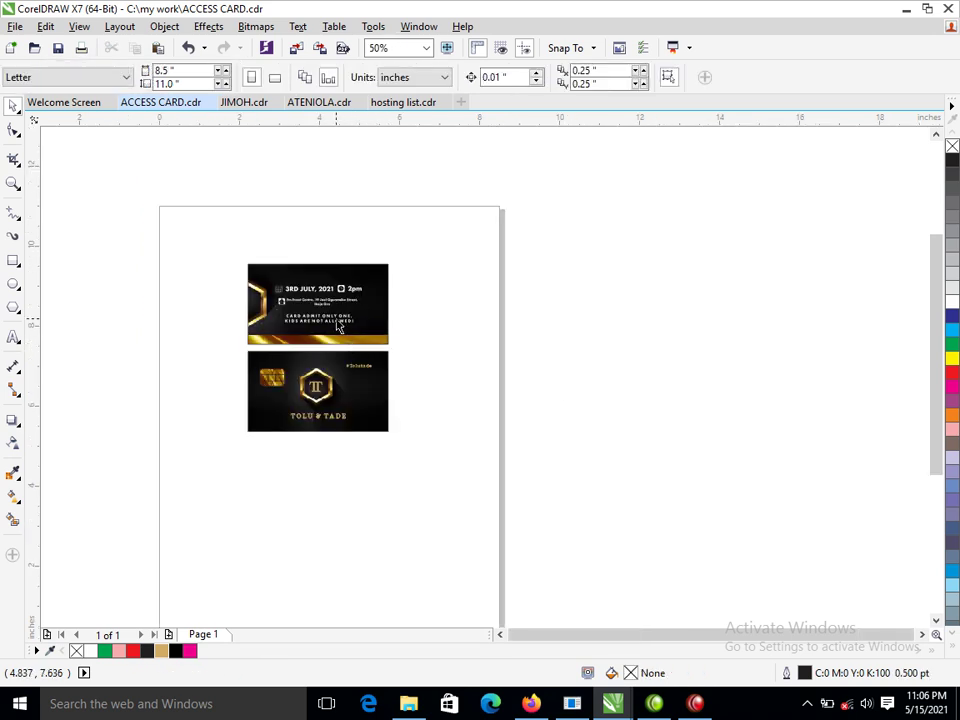
click(13, 283)
key(F6)
drag(197, 222, 446, 482)
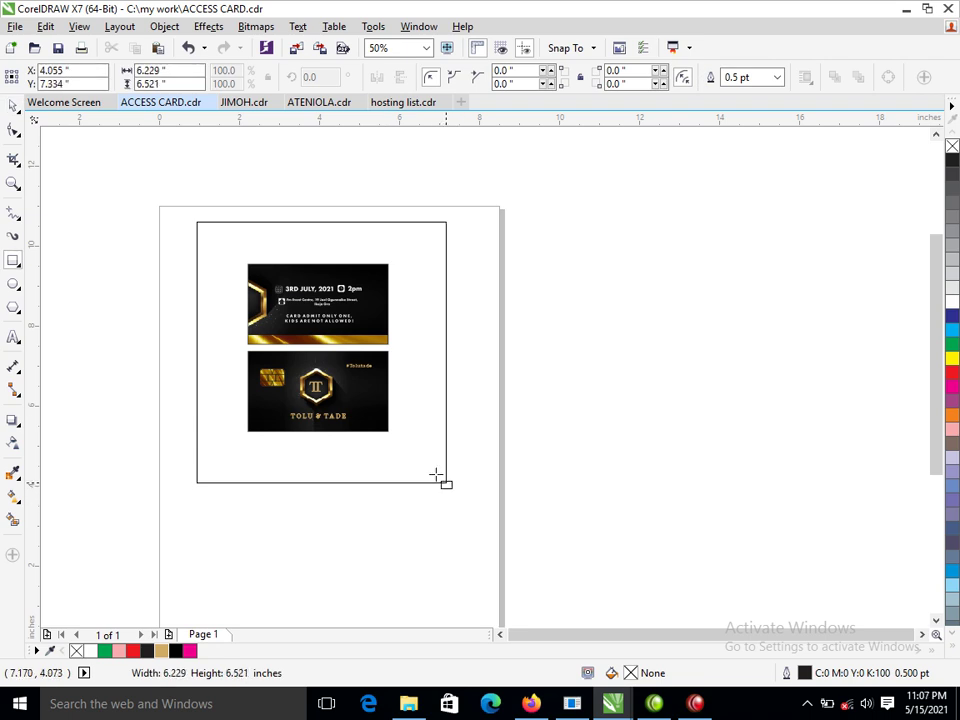
key(space)
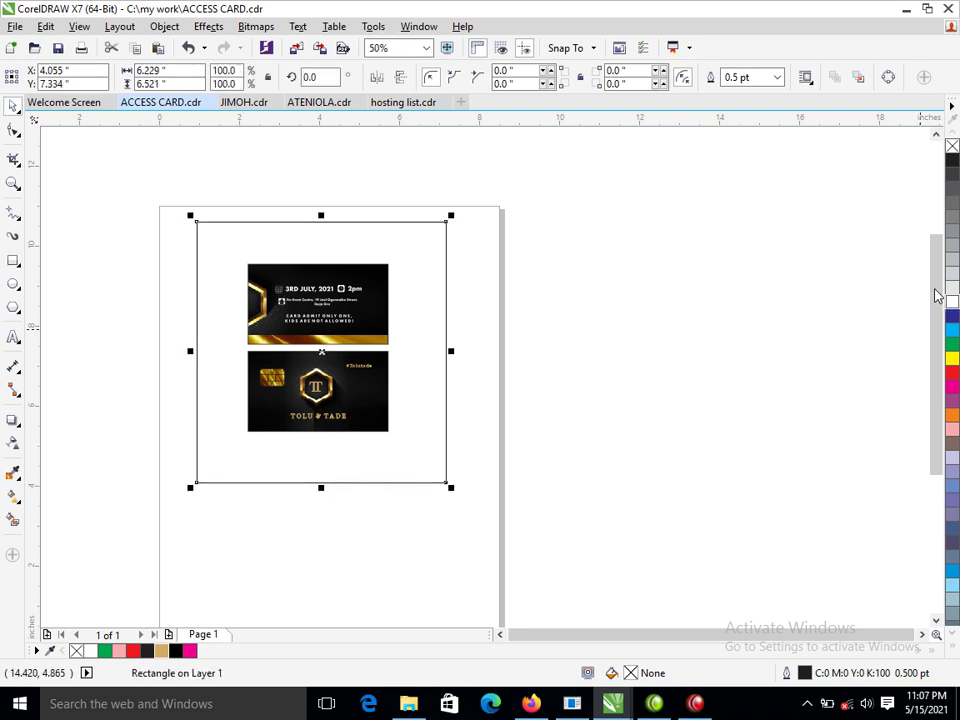
- Fill the rectangle with 20% black, remove its outline and send it behind both cards
click(952, 277)
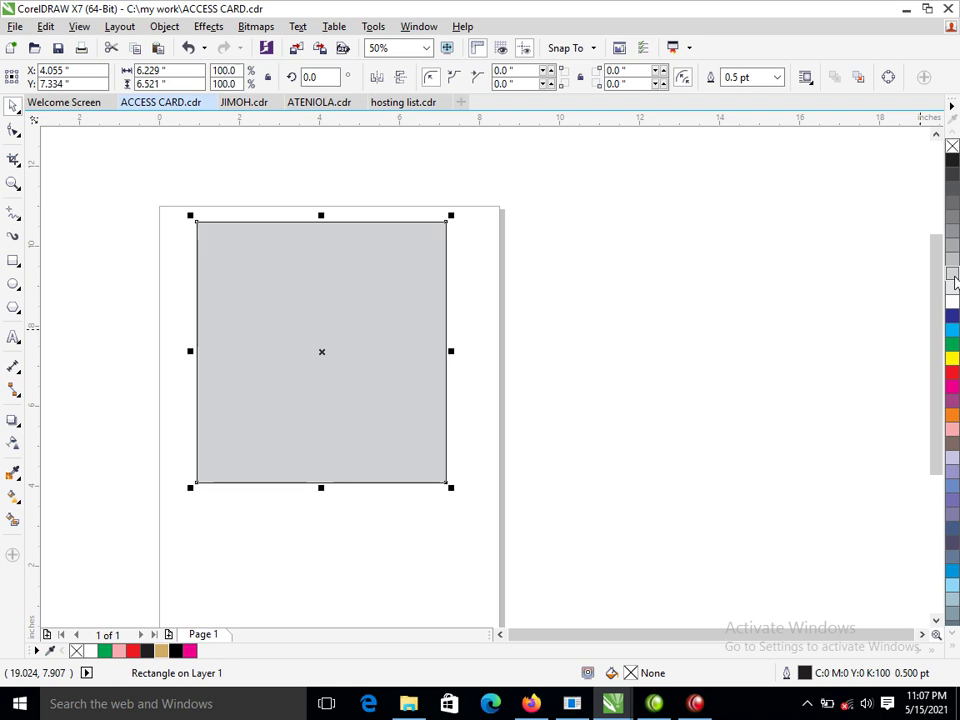
right_click(953, 149)
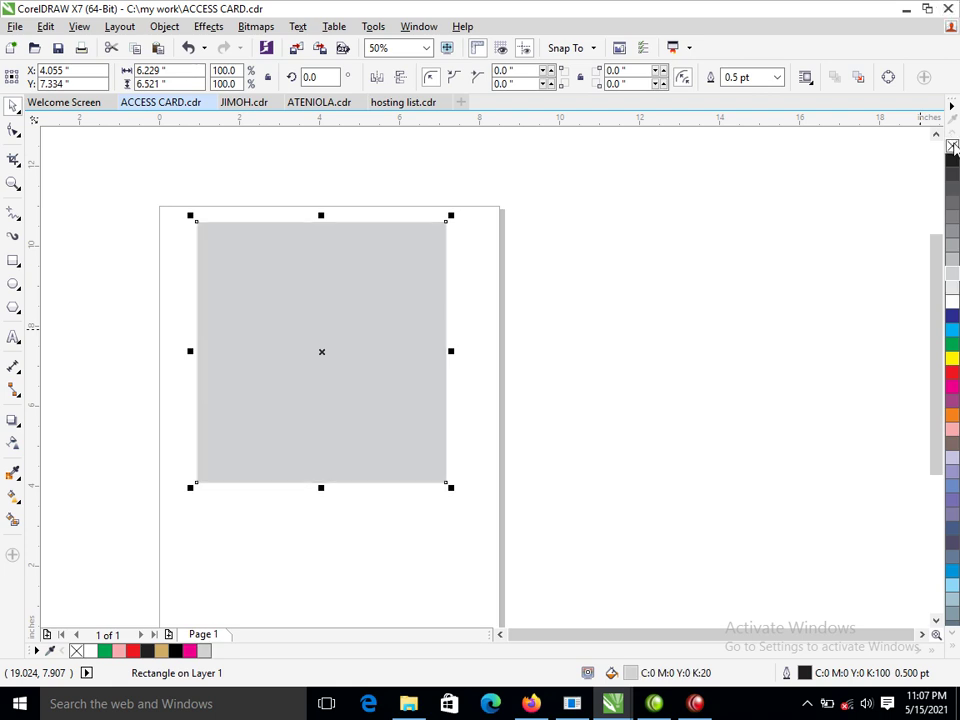
key(shift+Page_Down)
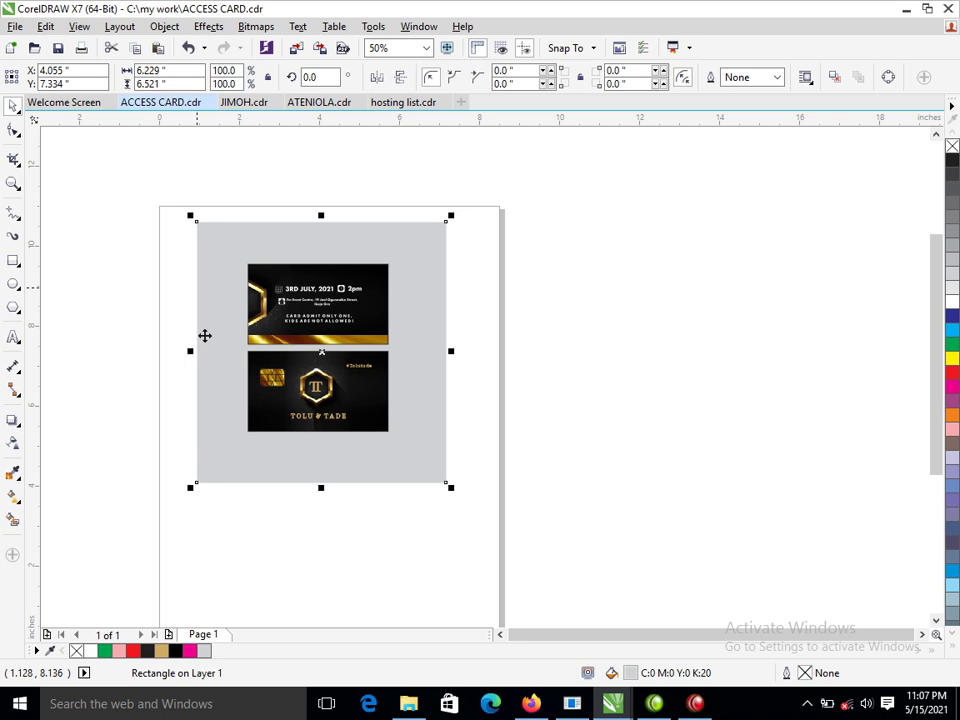
- Group all objects of the lower card, and separately group all objects of the upper card
drag(129, 325, 455, 447)
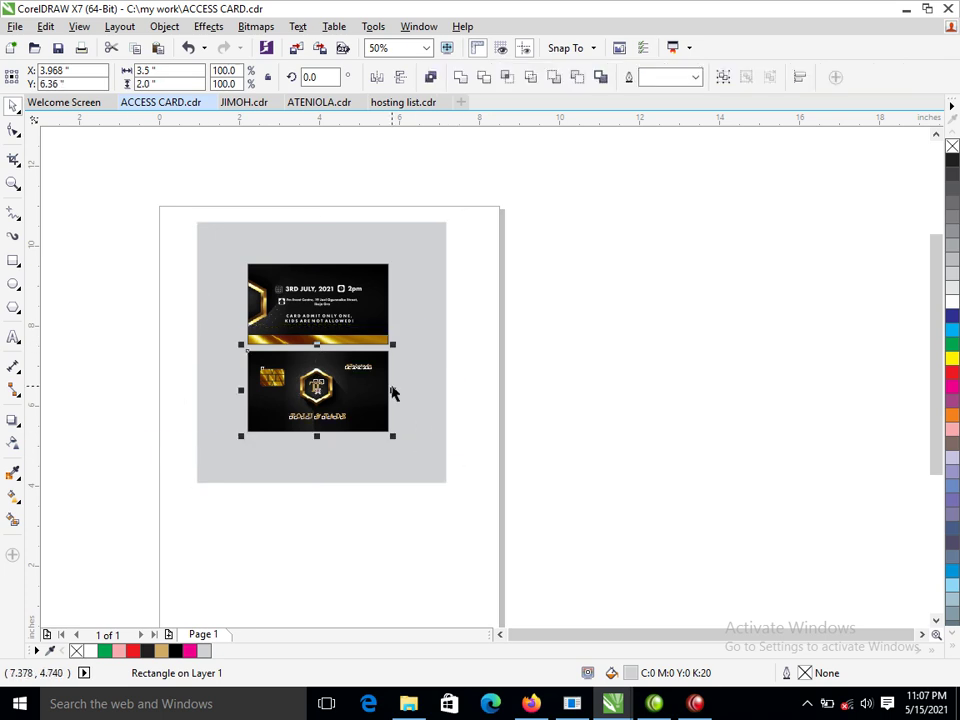
key(ctrl+g)
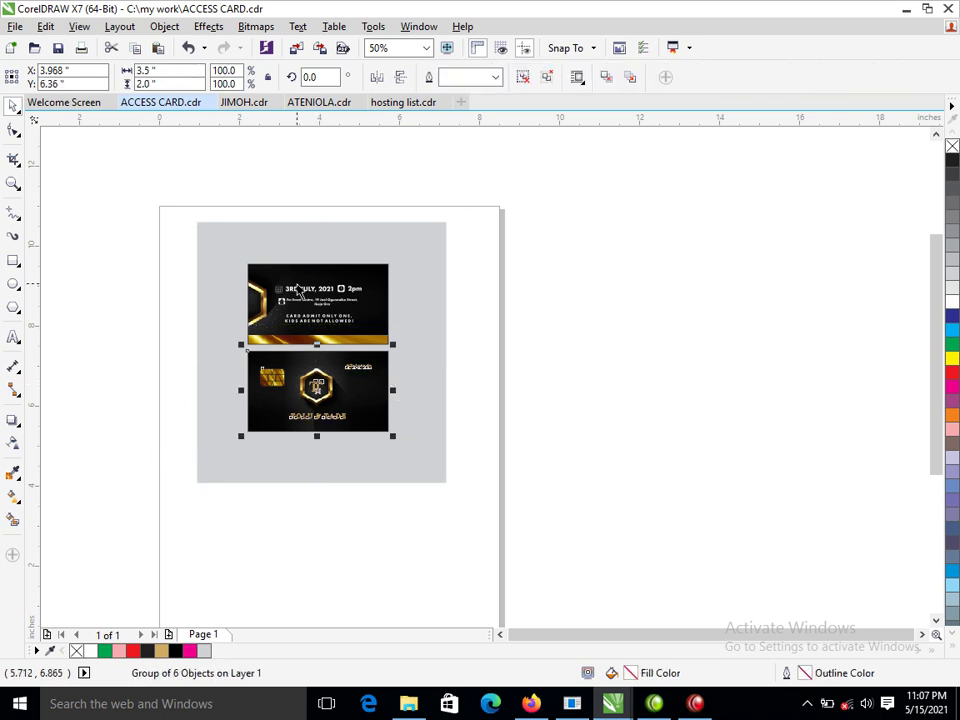
drag(144, 236, 449, 366)
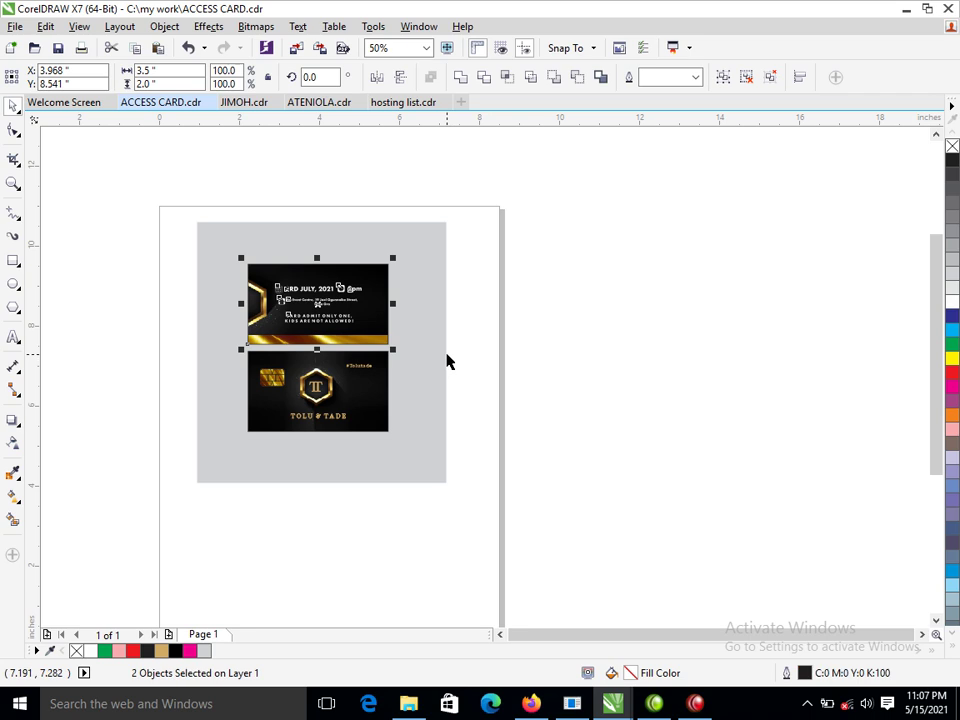
key(ctrl+g)
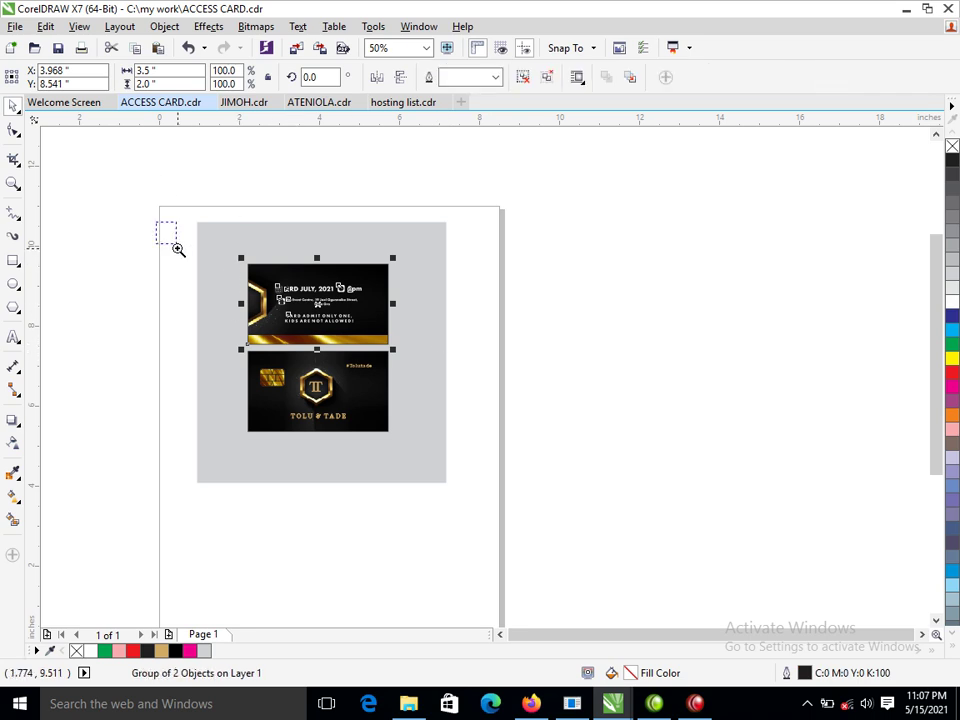
- Add a black drop shadow toward the lower right of the lower card, offset 0.157 and -0.117 inch, opacity 100, feathering 15
drag(177, 249, 521, 506)
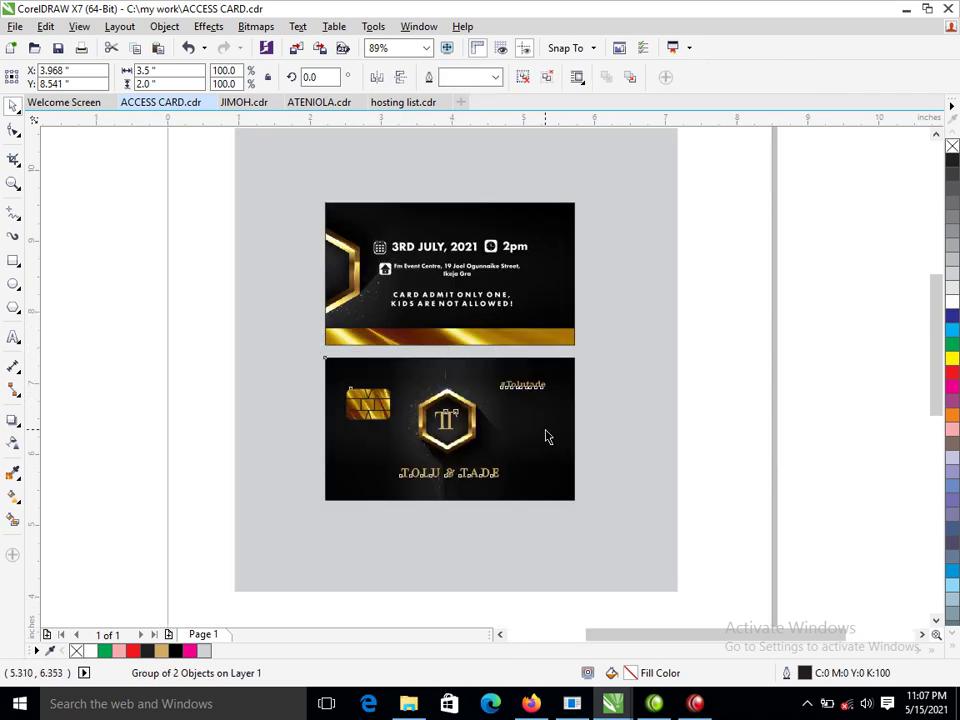
click(546, 436)
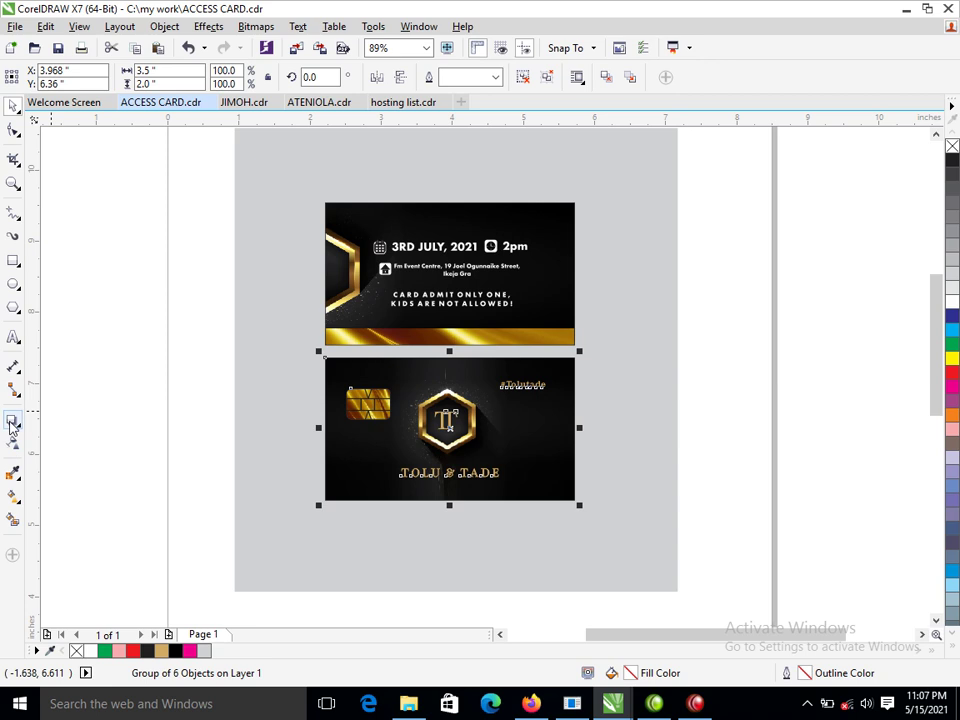
click(12, 425)
drag(449, 428, 566, 514)
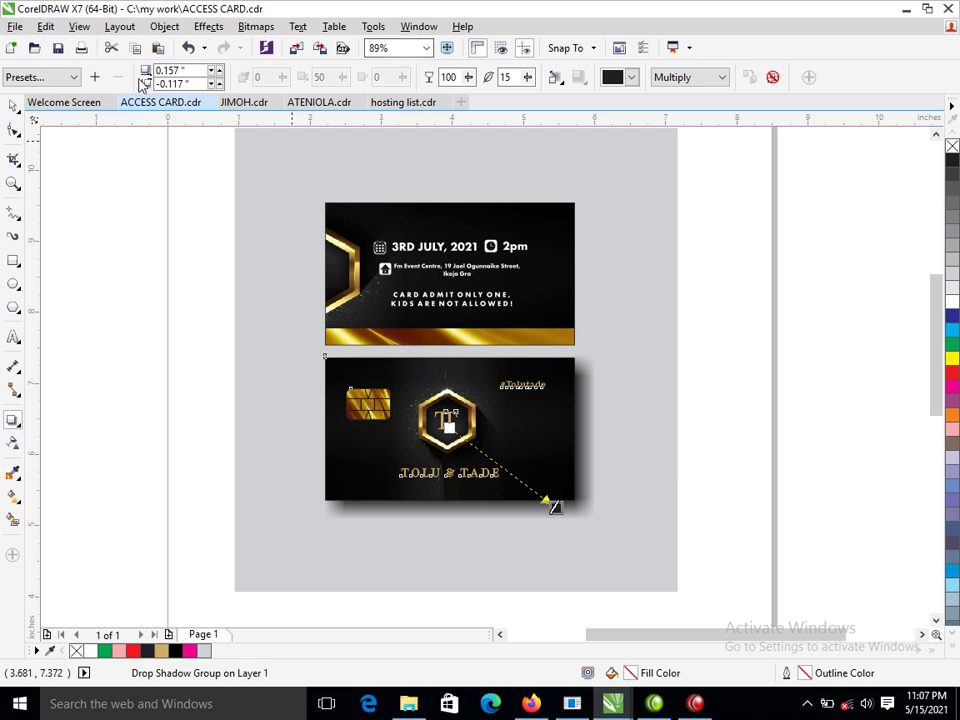
- Break the lower card's drop shadow group apart so the shadow is a separate object, and clear the selection
click(168, 29)
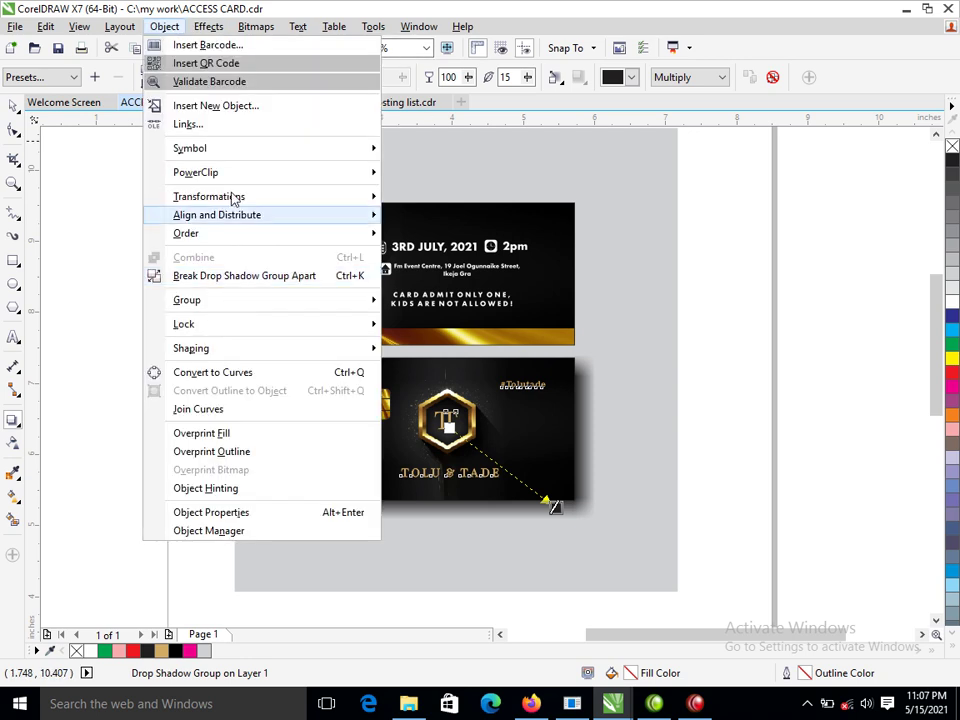
click(233, 277)
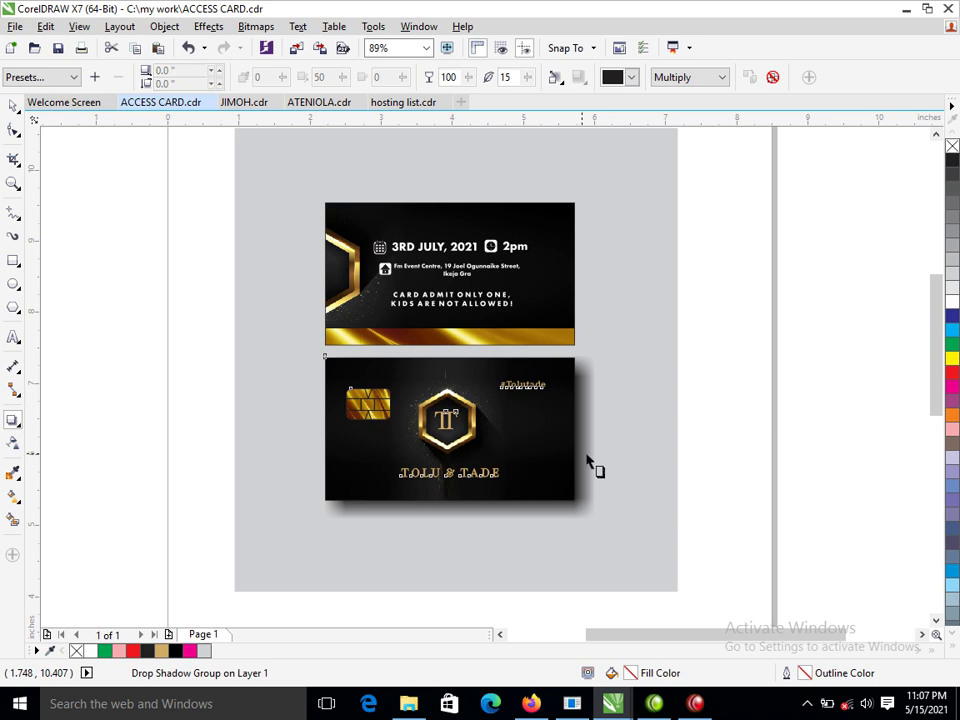
key(space)
click(727, 420)
- Duplicate the lower card's detached shadow onto the upper card and move the copy behind that card
click(588, 420)
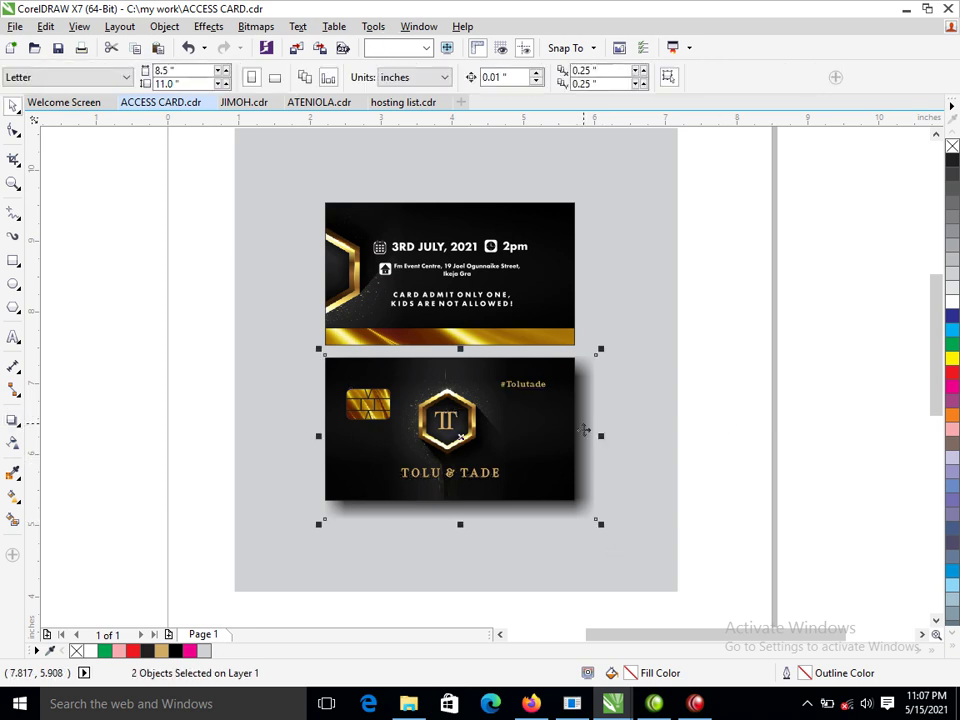
drag(588, 420, 579, 290)
right_click(579, 290)
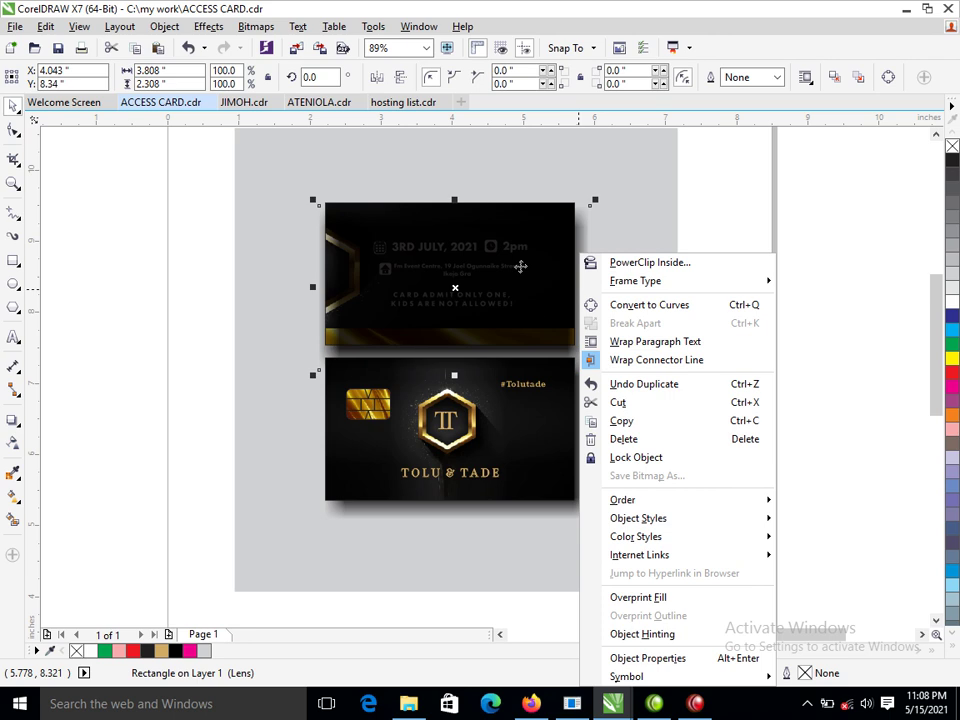
click(519, 268)
key(ctrl+Page_Down)
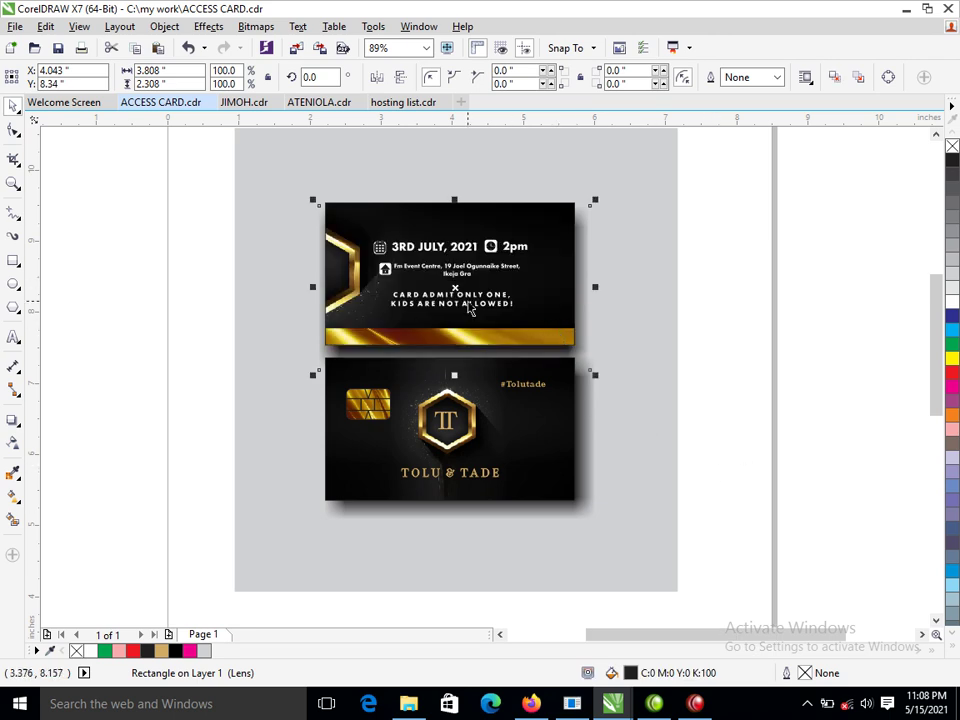
- Remove the black outline from the background rectangle inside the upper card's group and from the one inside the lower card's group
click(544, 257)
click(568, 216)
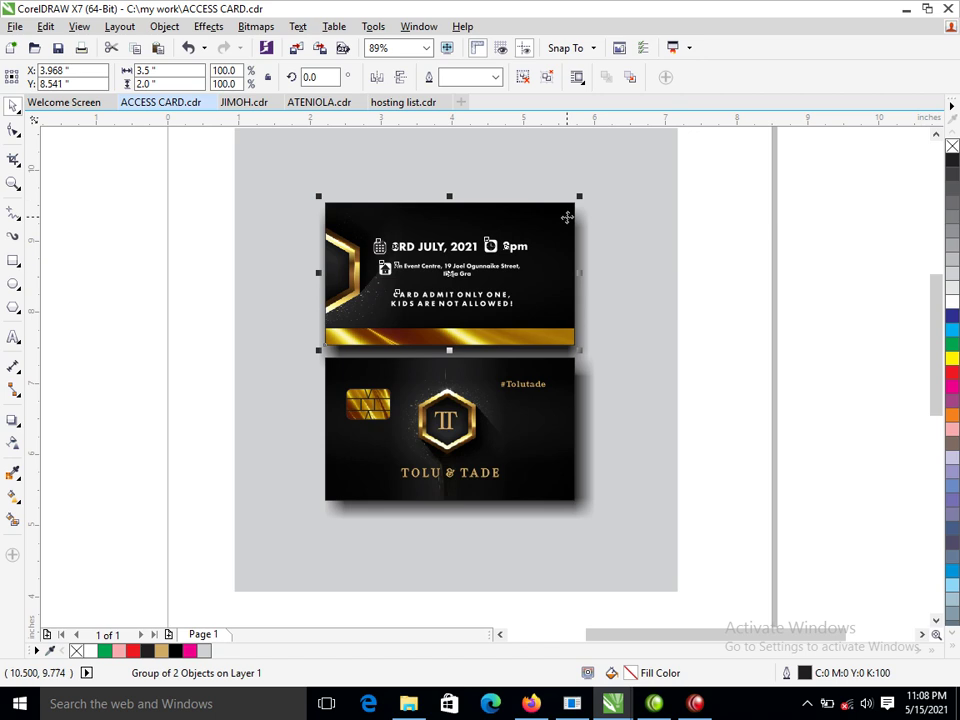
ctrl+click(567, 216)
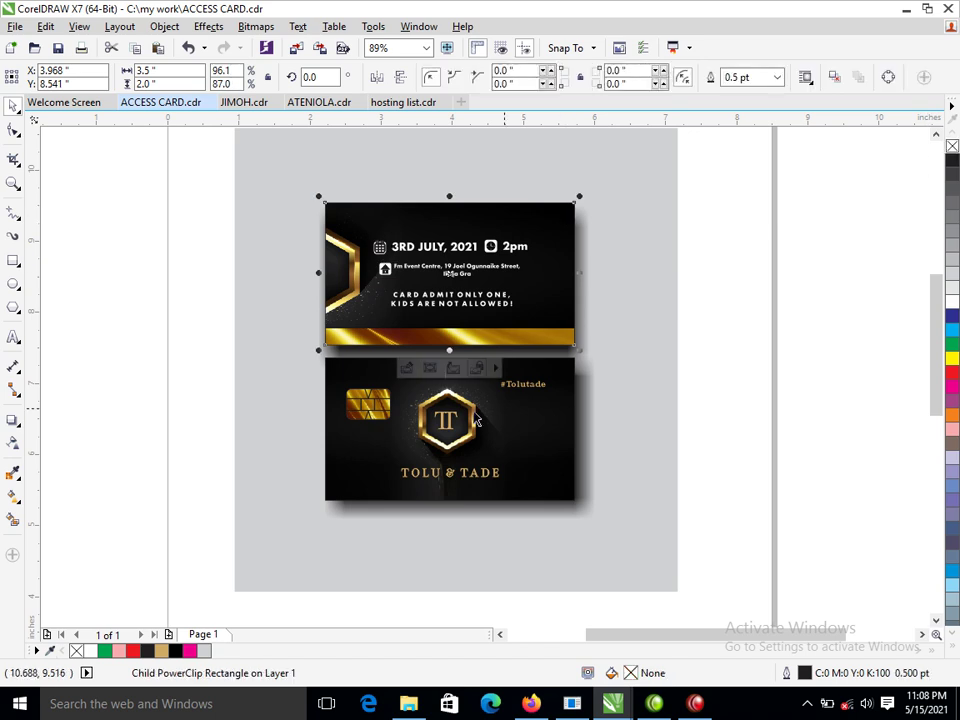
ctrl+click(551, 420)
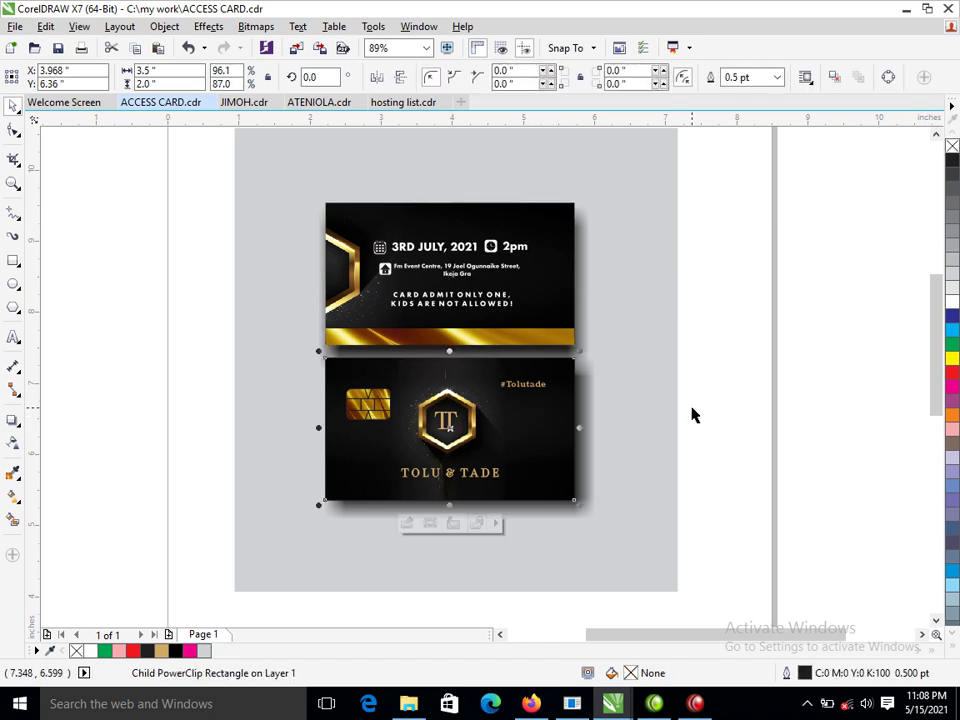
right_click(952, 147)
click(730, 281)
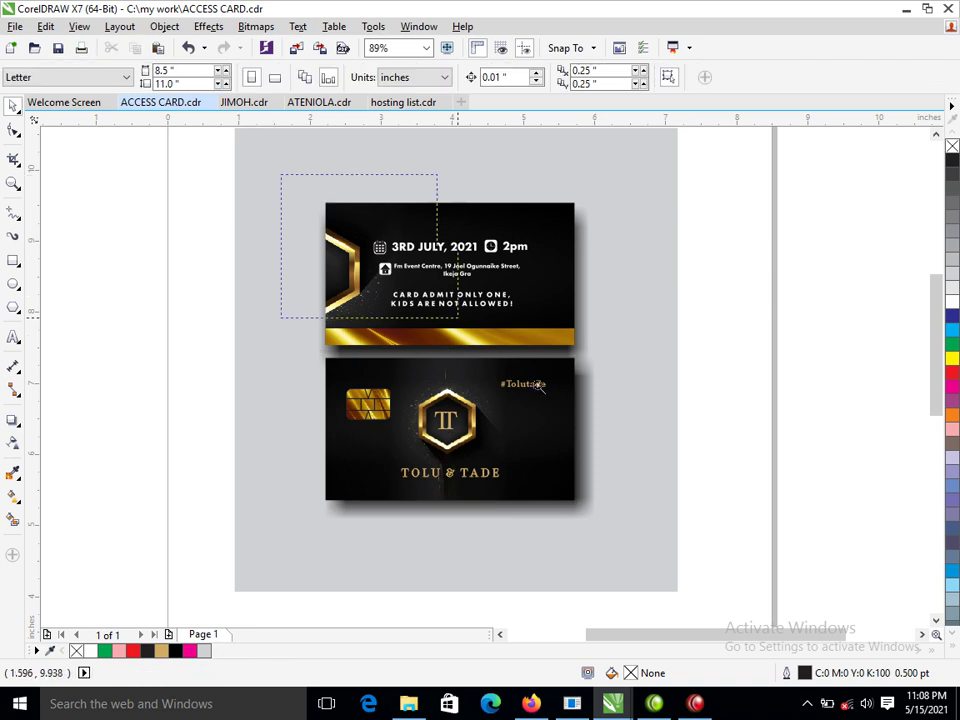
drag(624, 522, 624, 540)
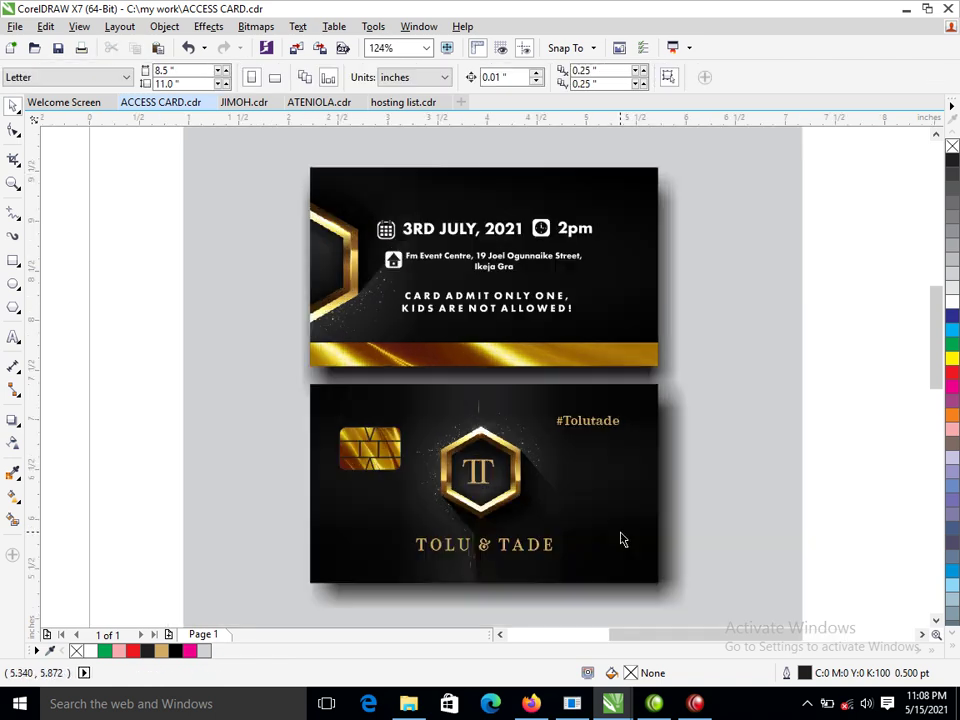